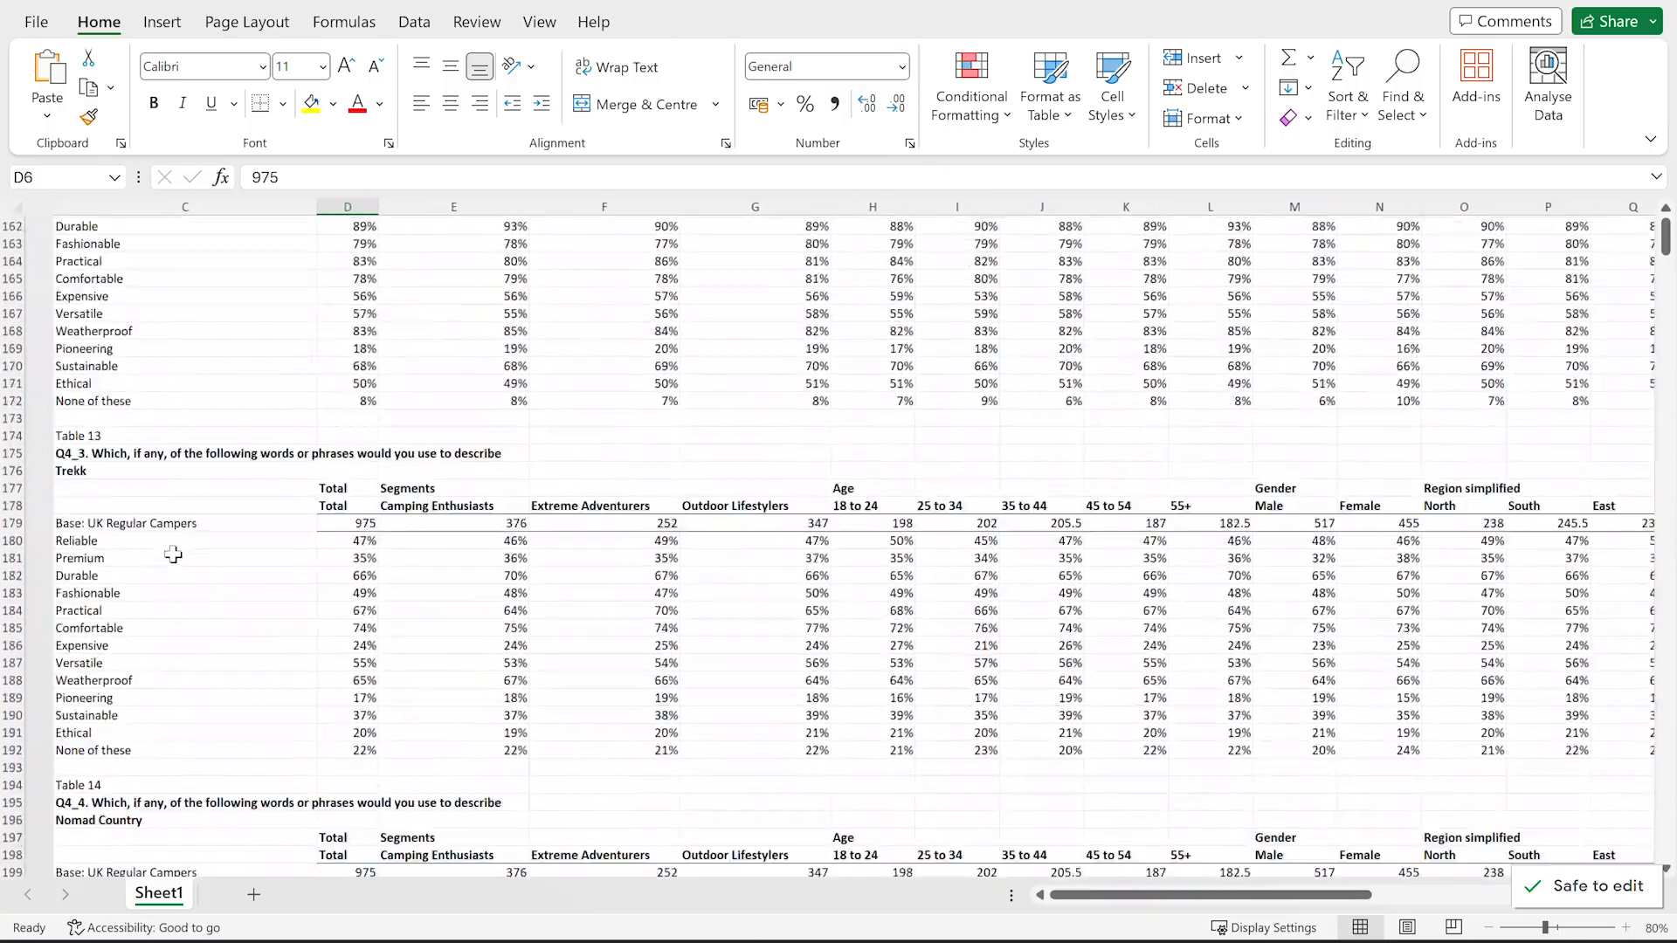
- Examine the brand description (Q4) survey tables in Sheet1, from Trekk through to El Capitan and Jorgeson
scroll(173, 555, down, 13)
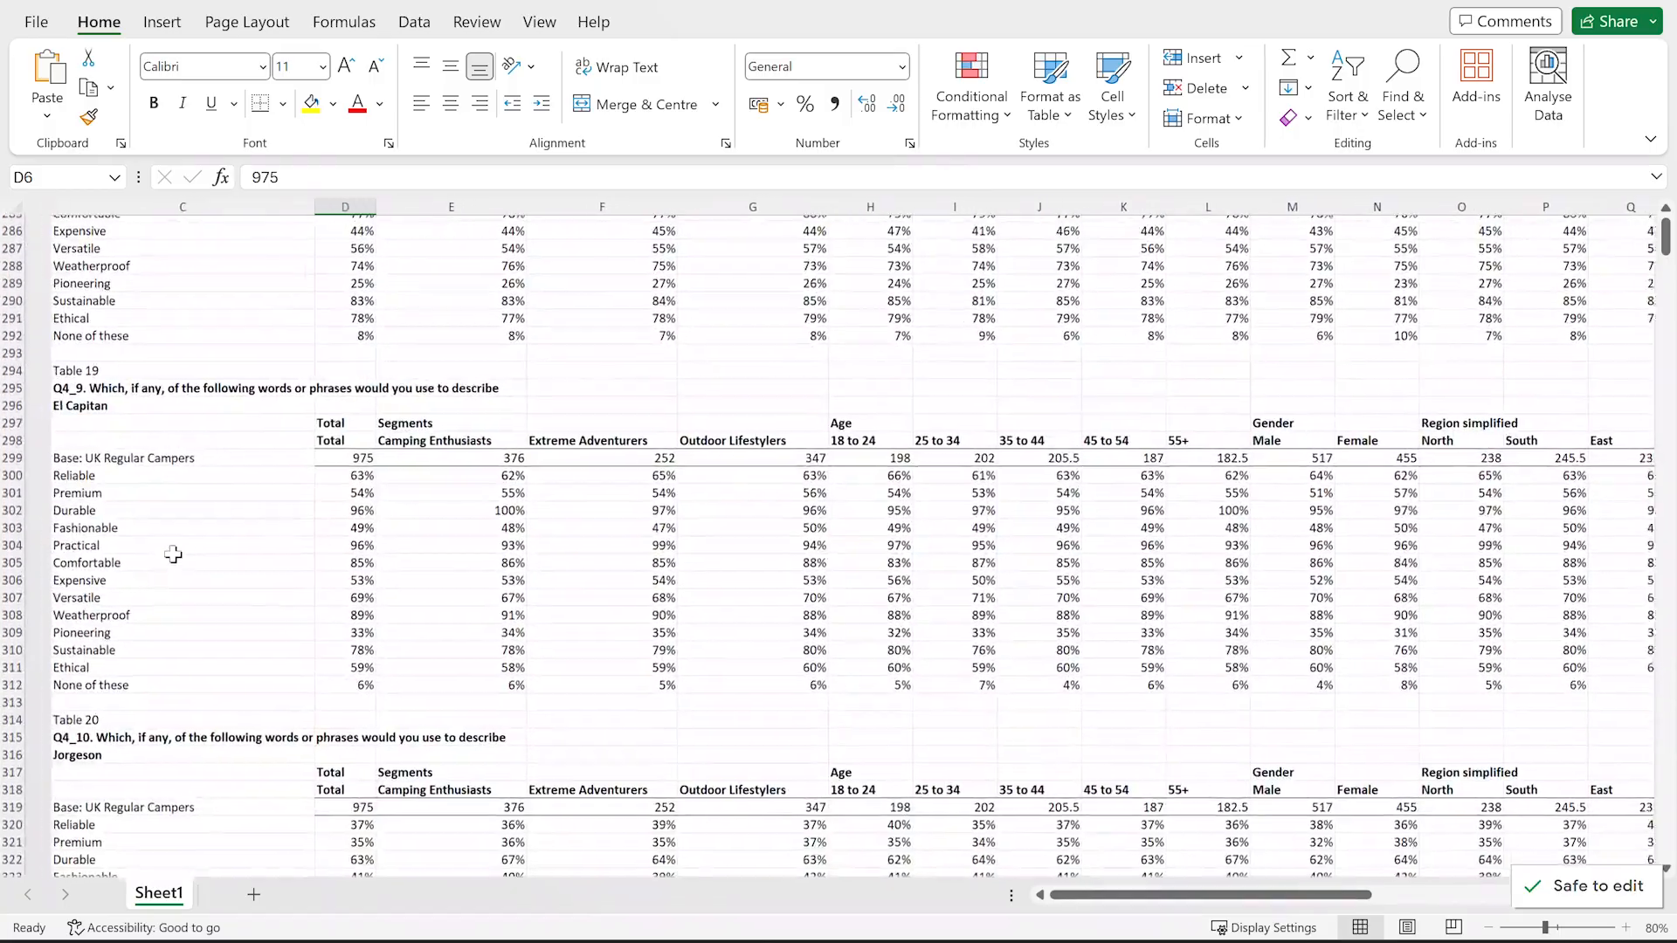
scroll(173, 555, right, 1)
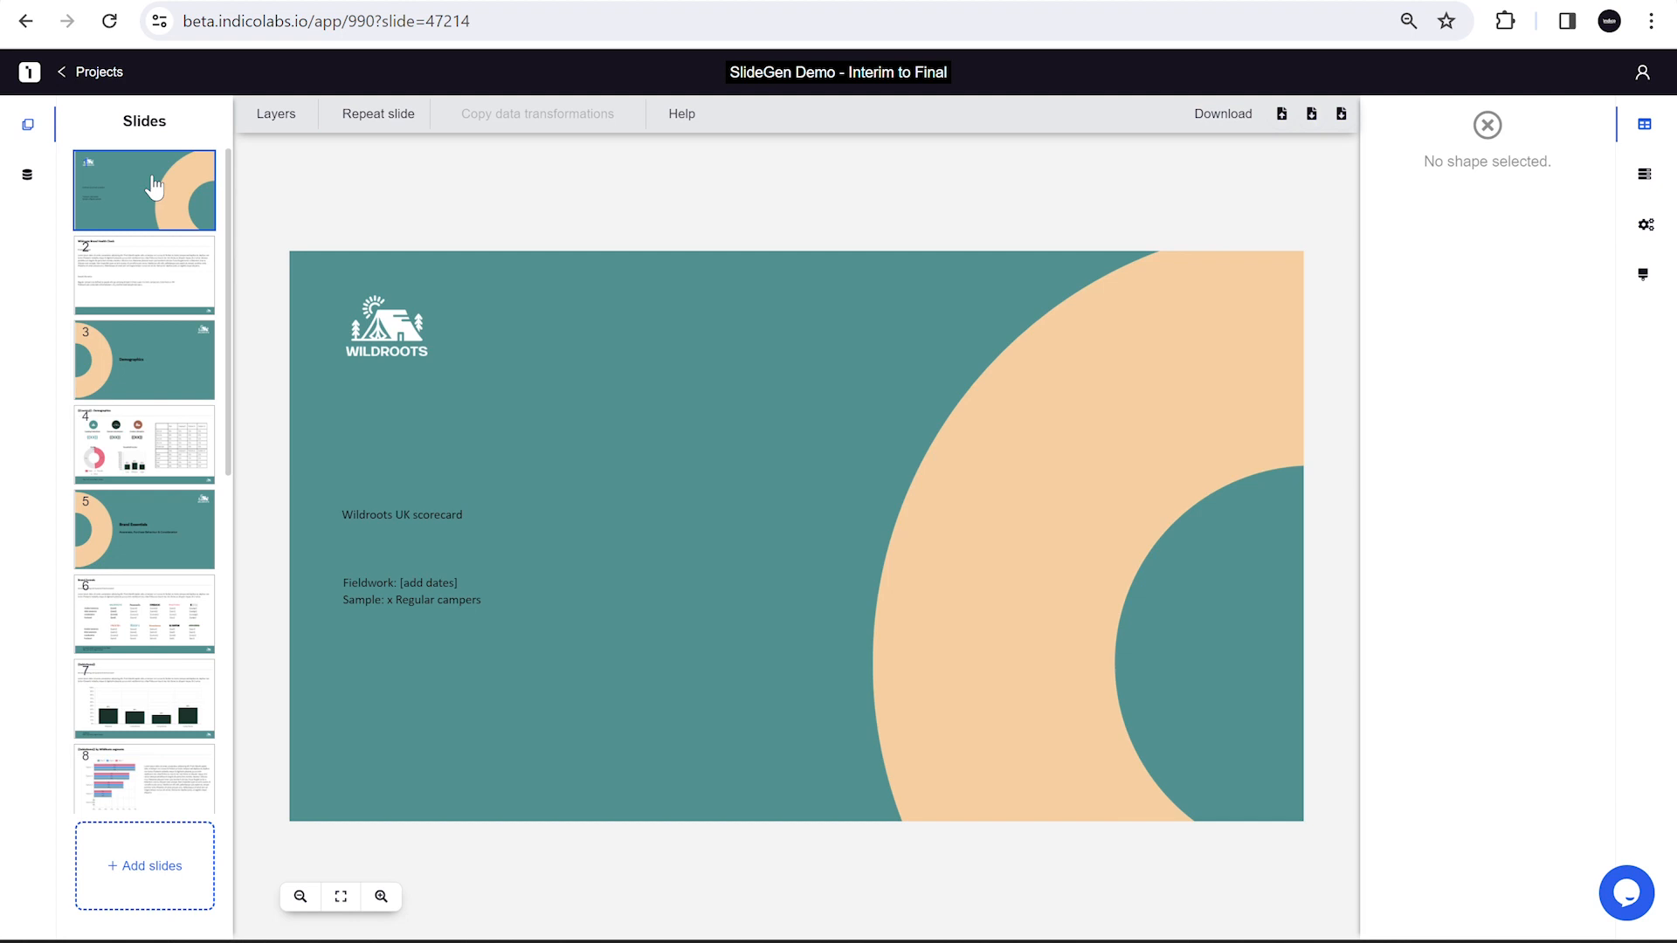
- In the SlideGen web project, open the UK demographics slide and inspect the data selections behind its charts, age table and Camping Enthusiasts percentage
click(148, 275)
click(118, 393)
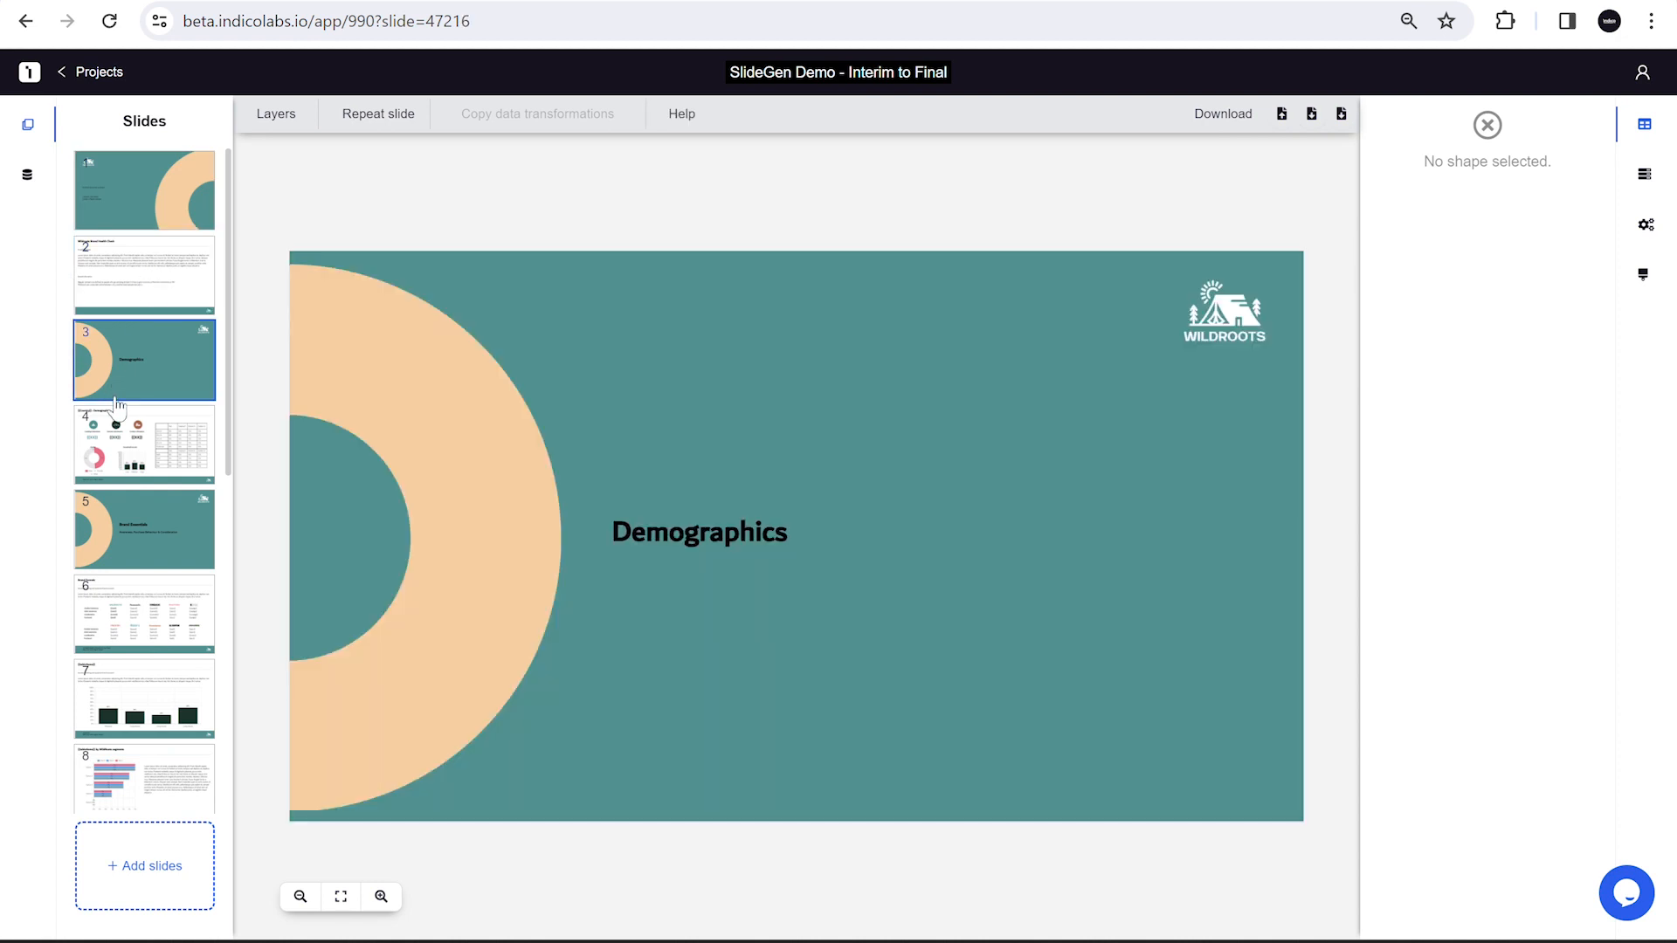
click(115, 450)
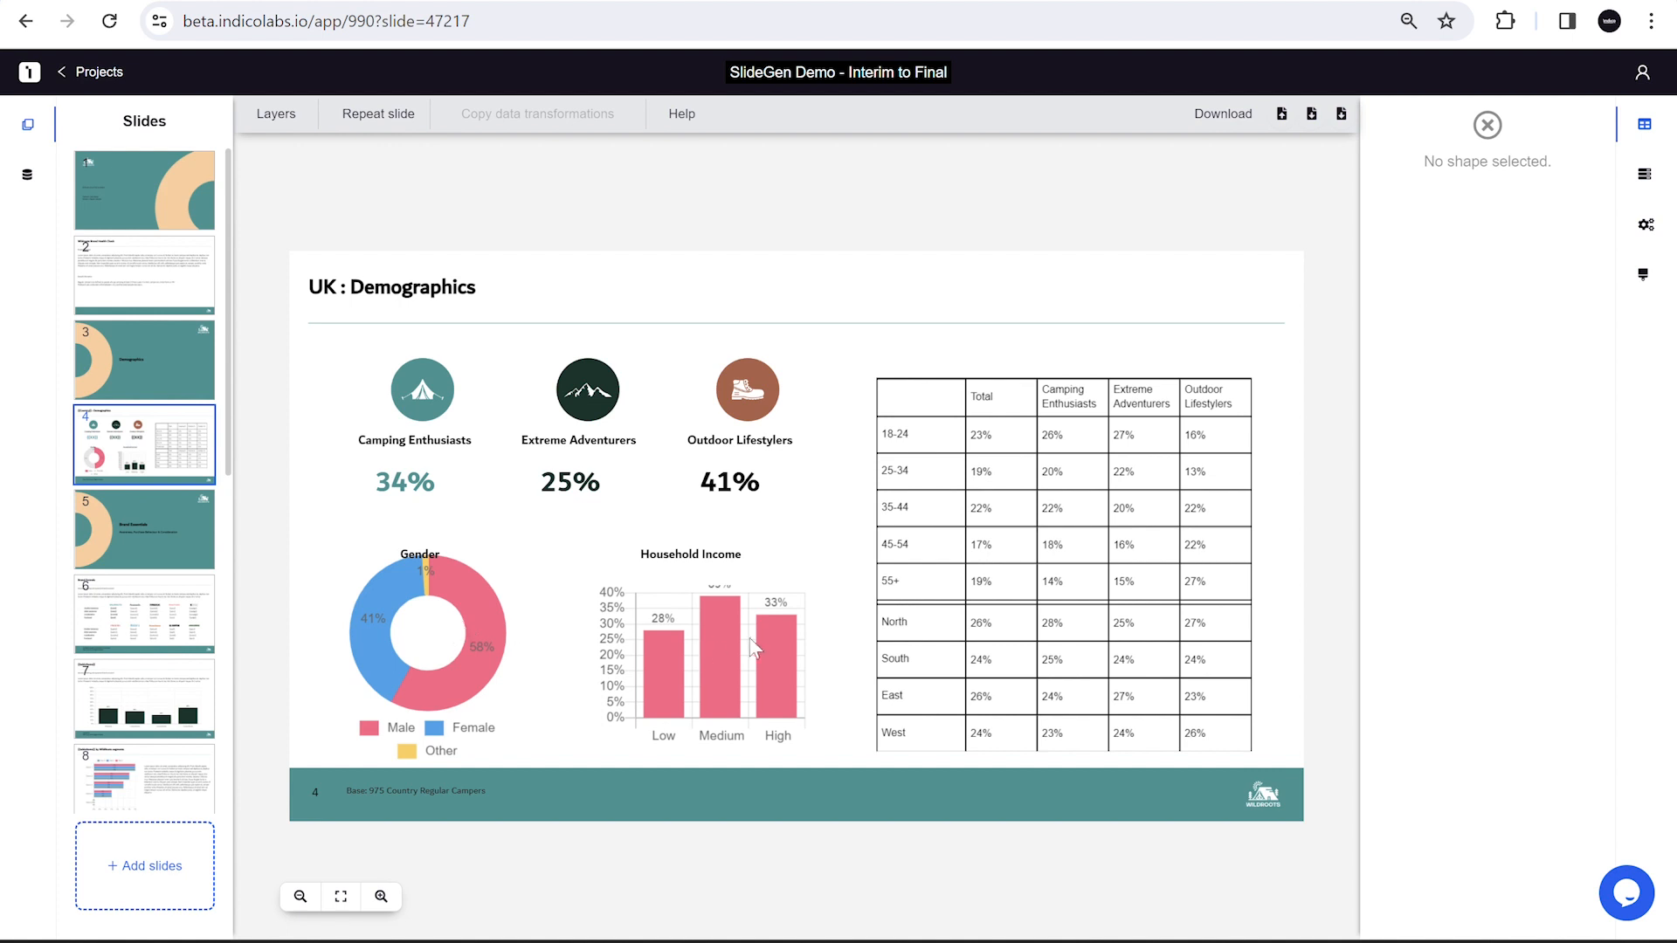
click(559, 610)
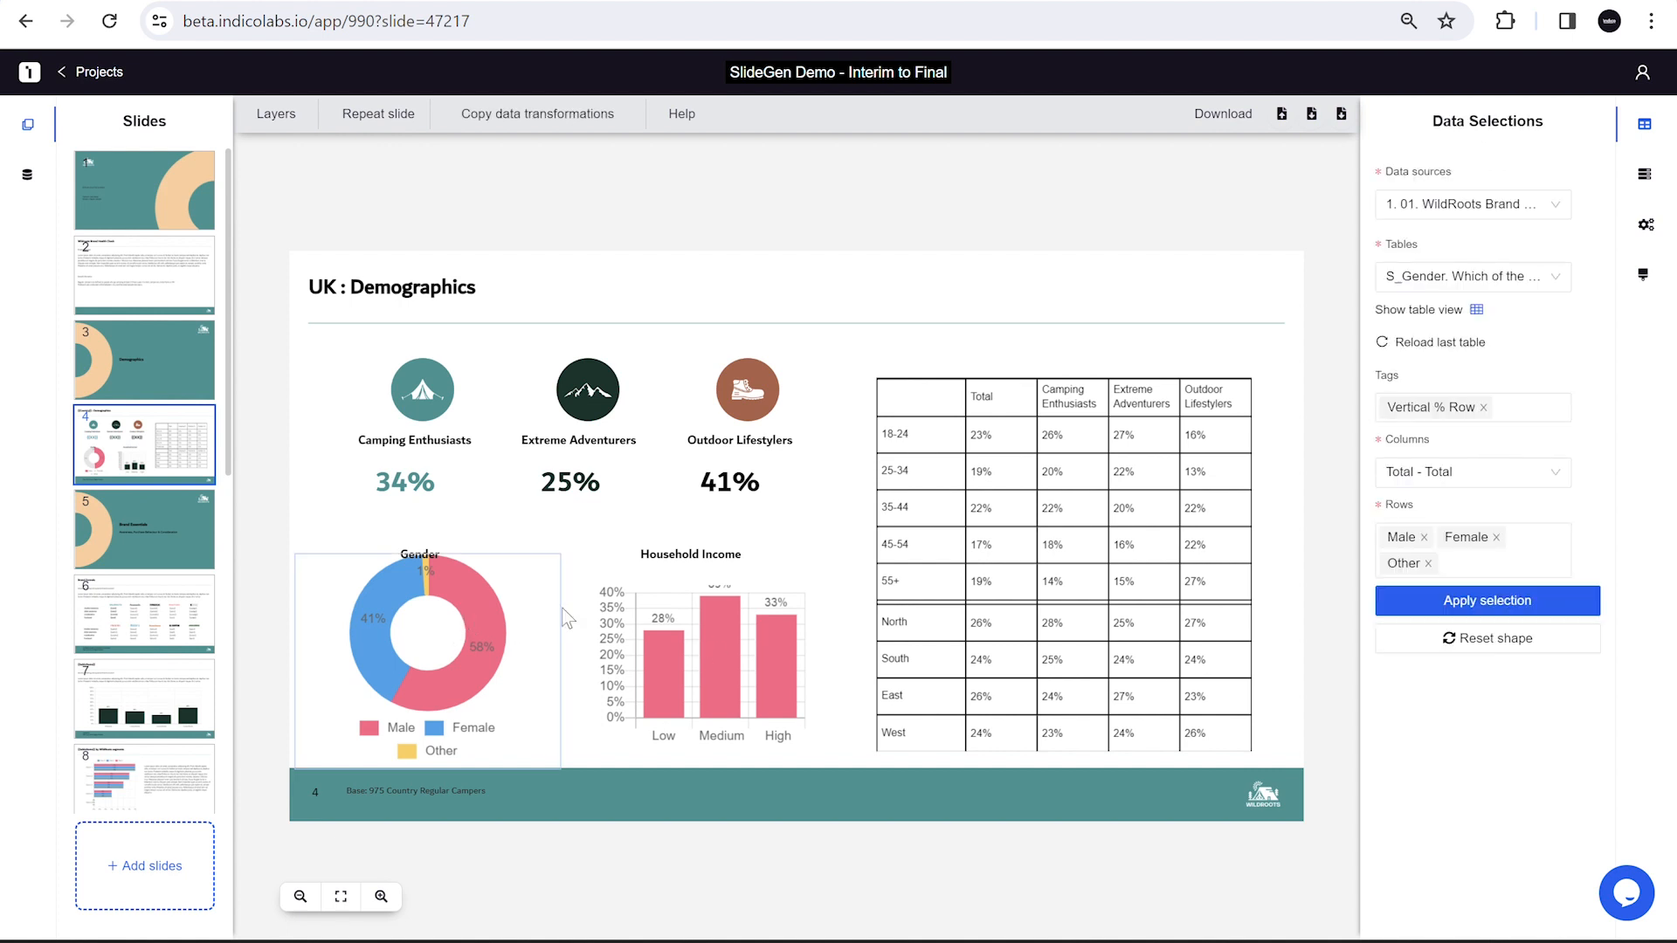
click(674, 675)
click(997, 492)
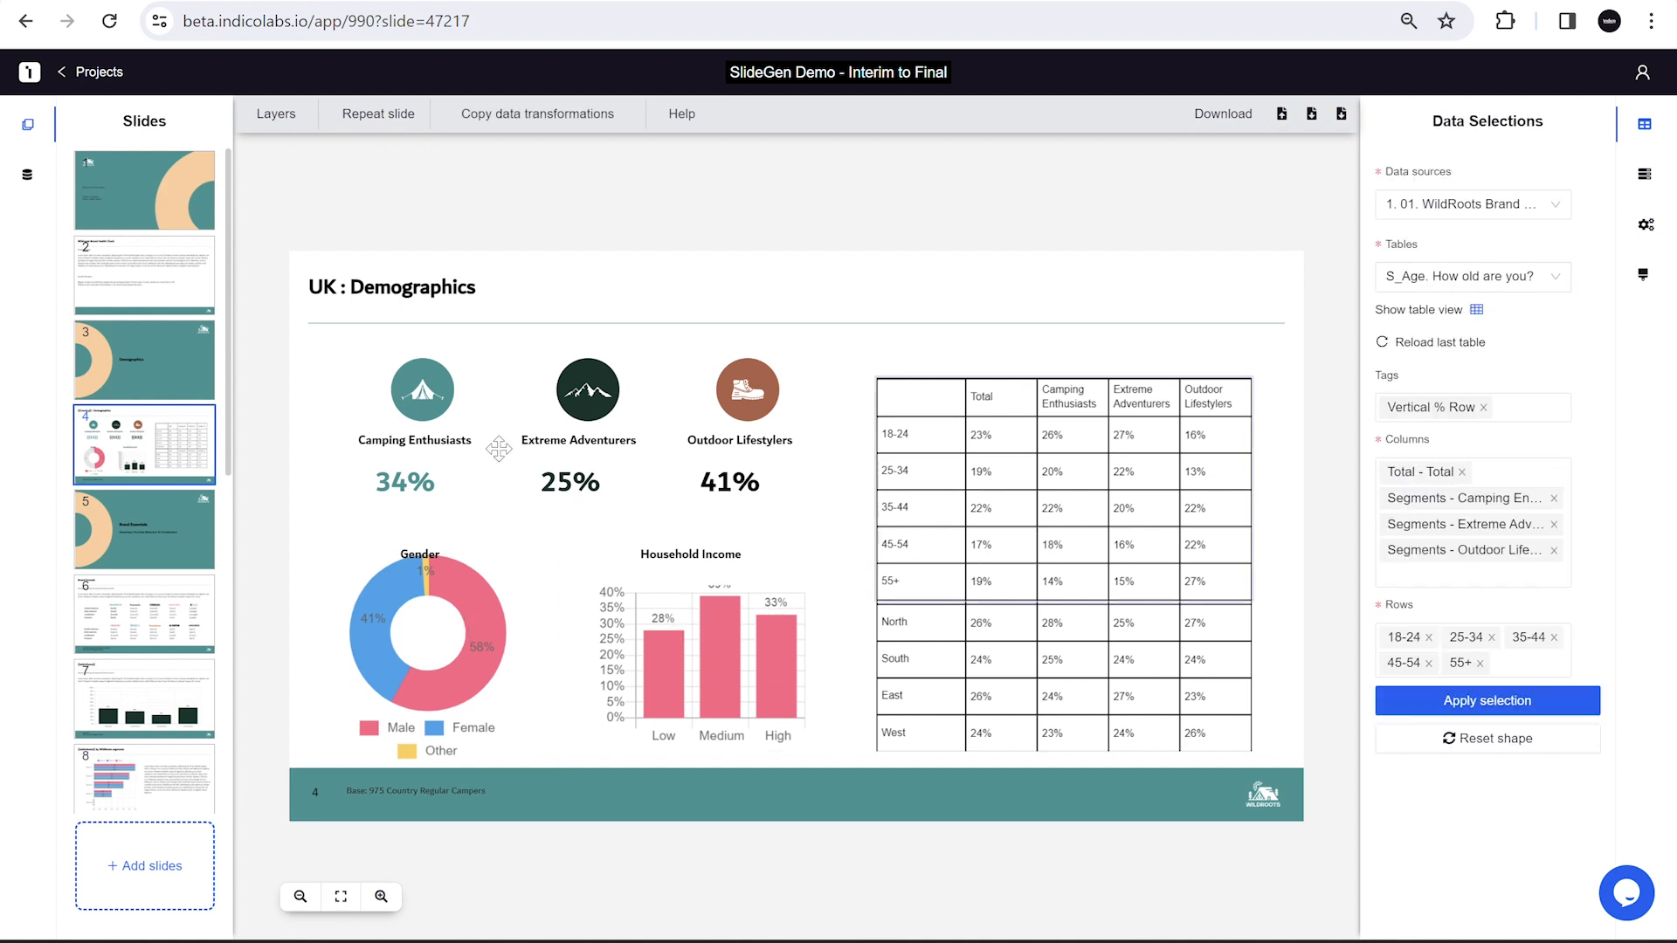
click(409, 493)
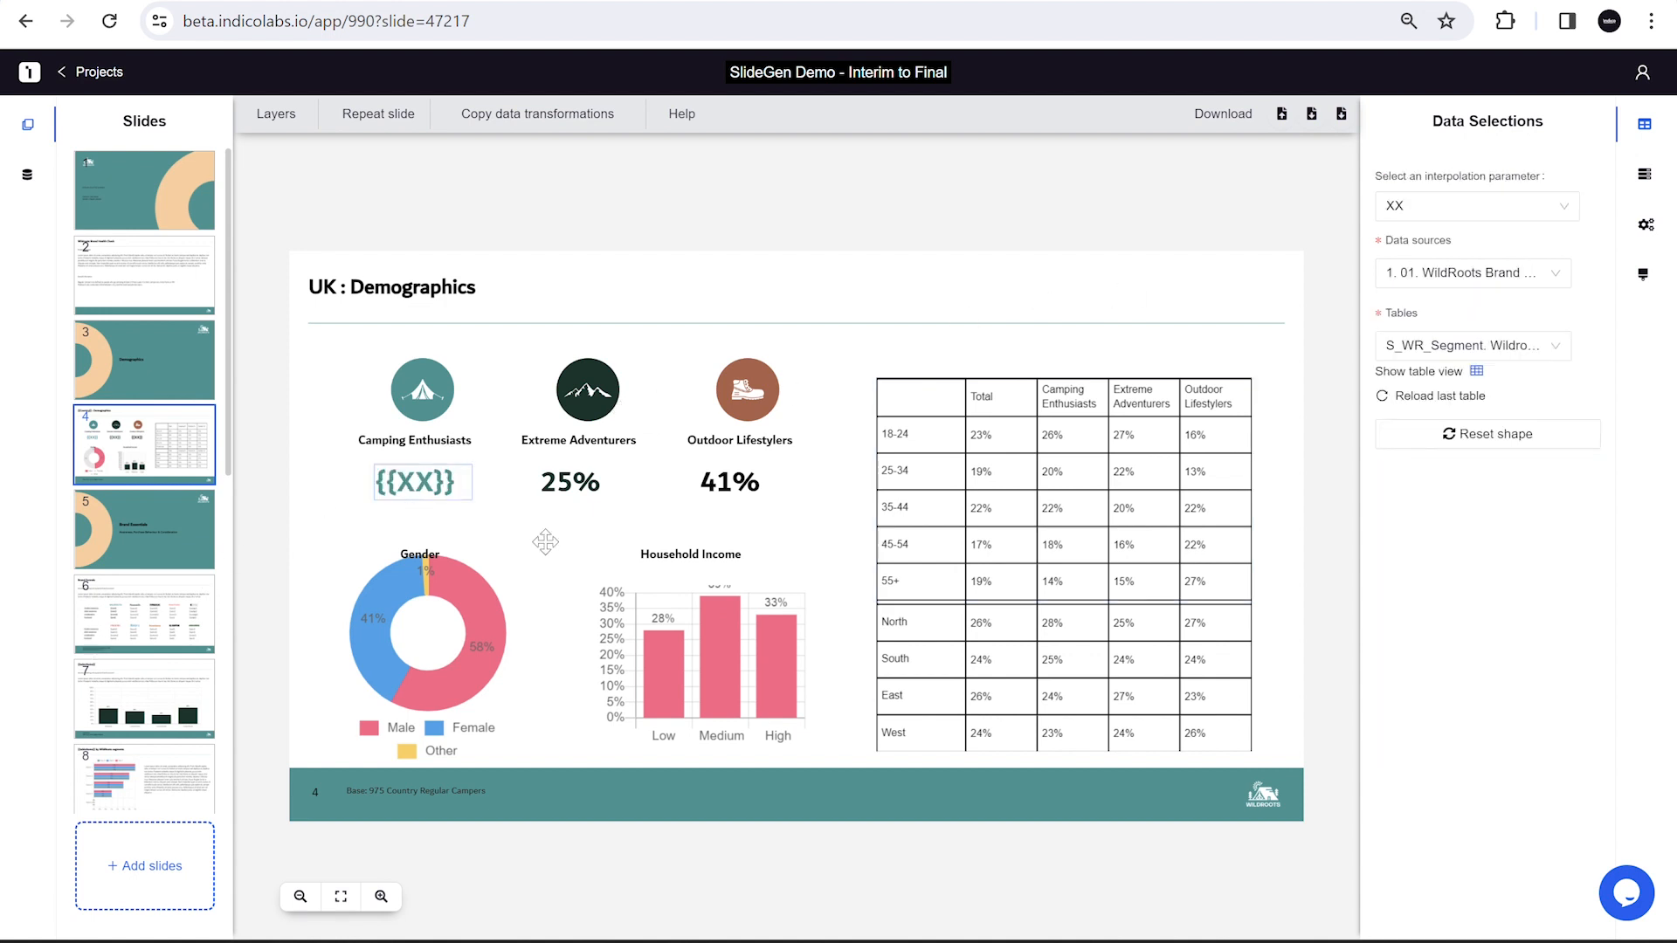
- Inspect the Sort by, Filter by text search and Anchor labels transformations on the Unaided awareness chart, leaving their settings as they are
click(125, 627)
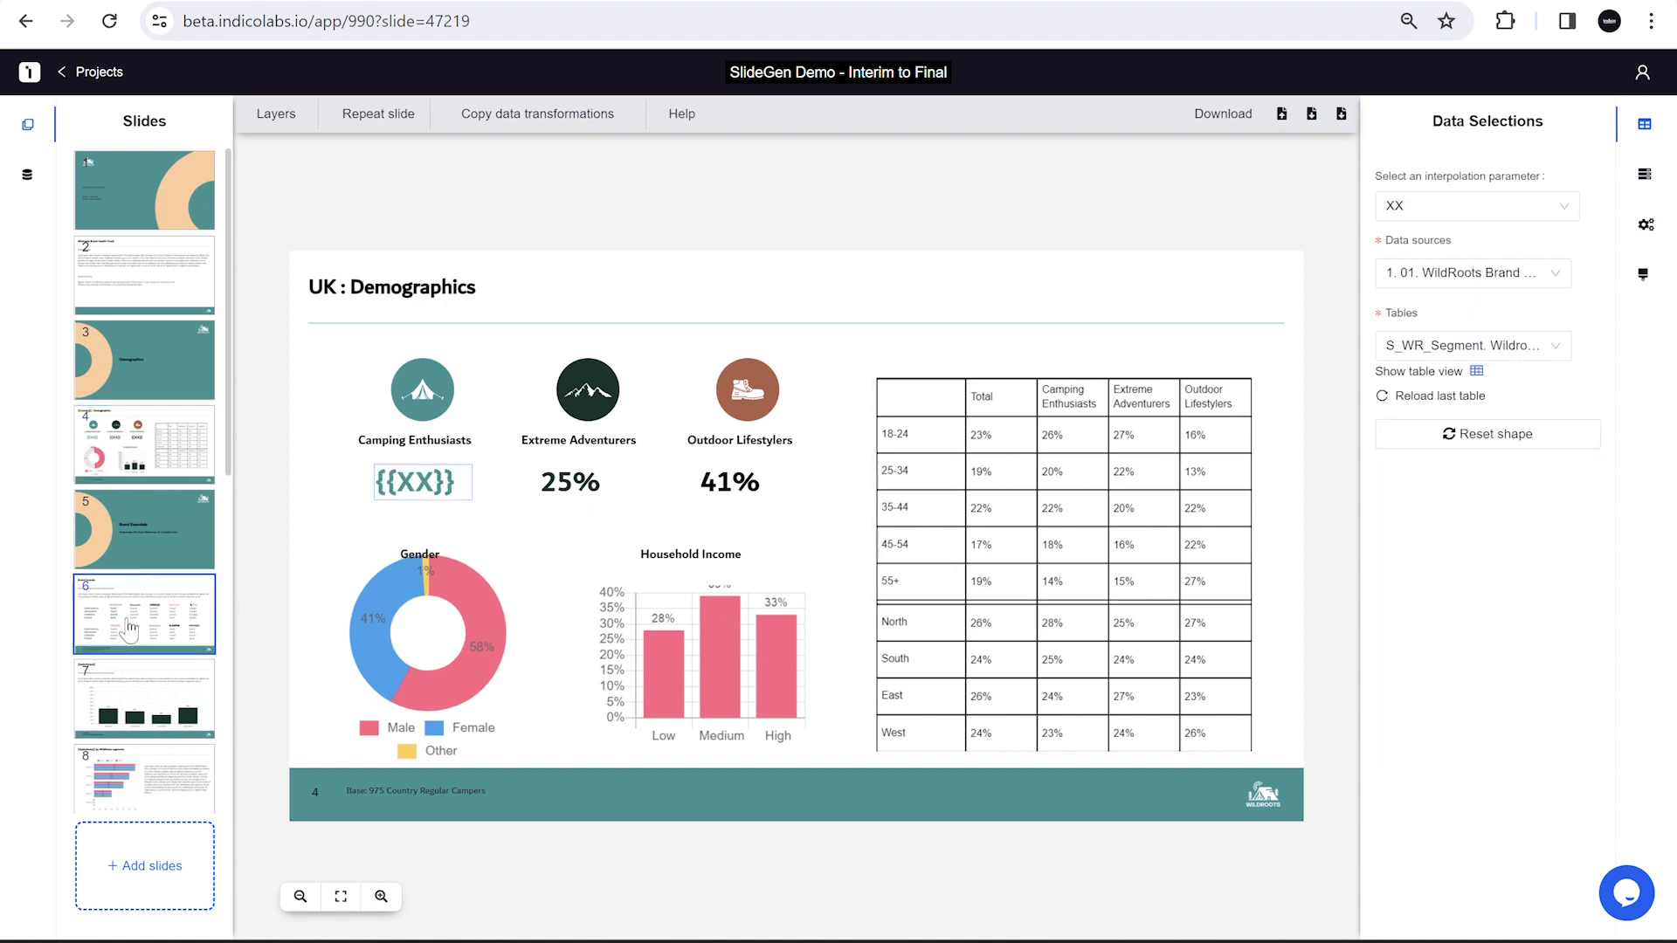
click(123, 706)
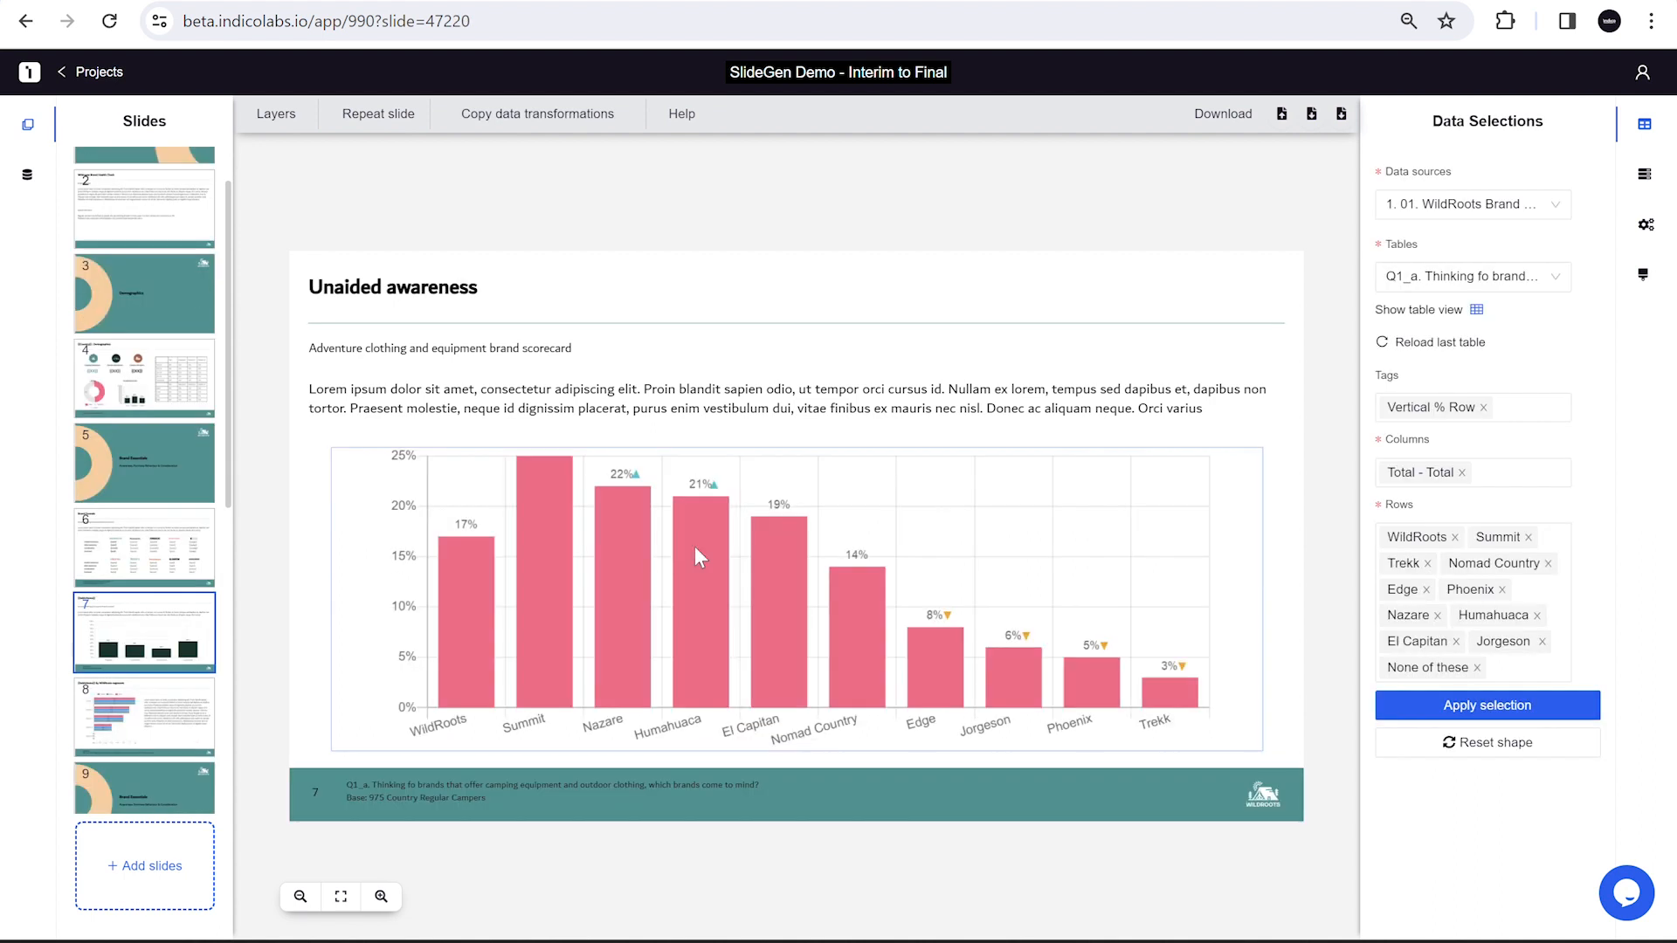
click(1644, 174)
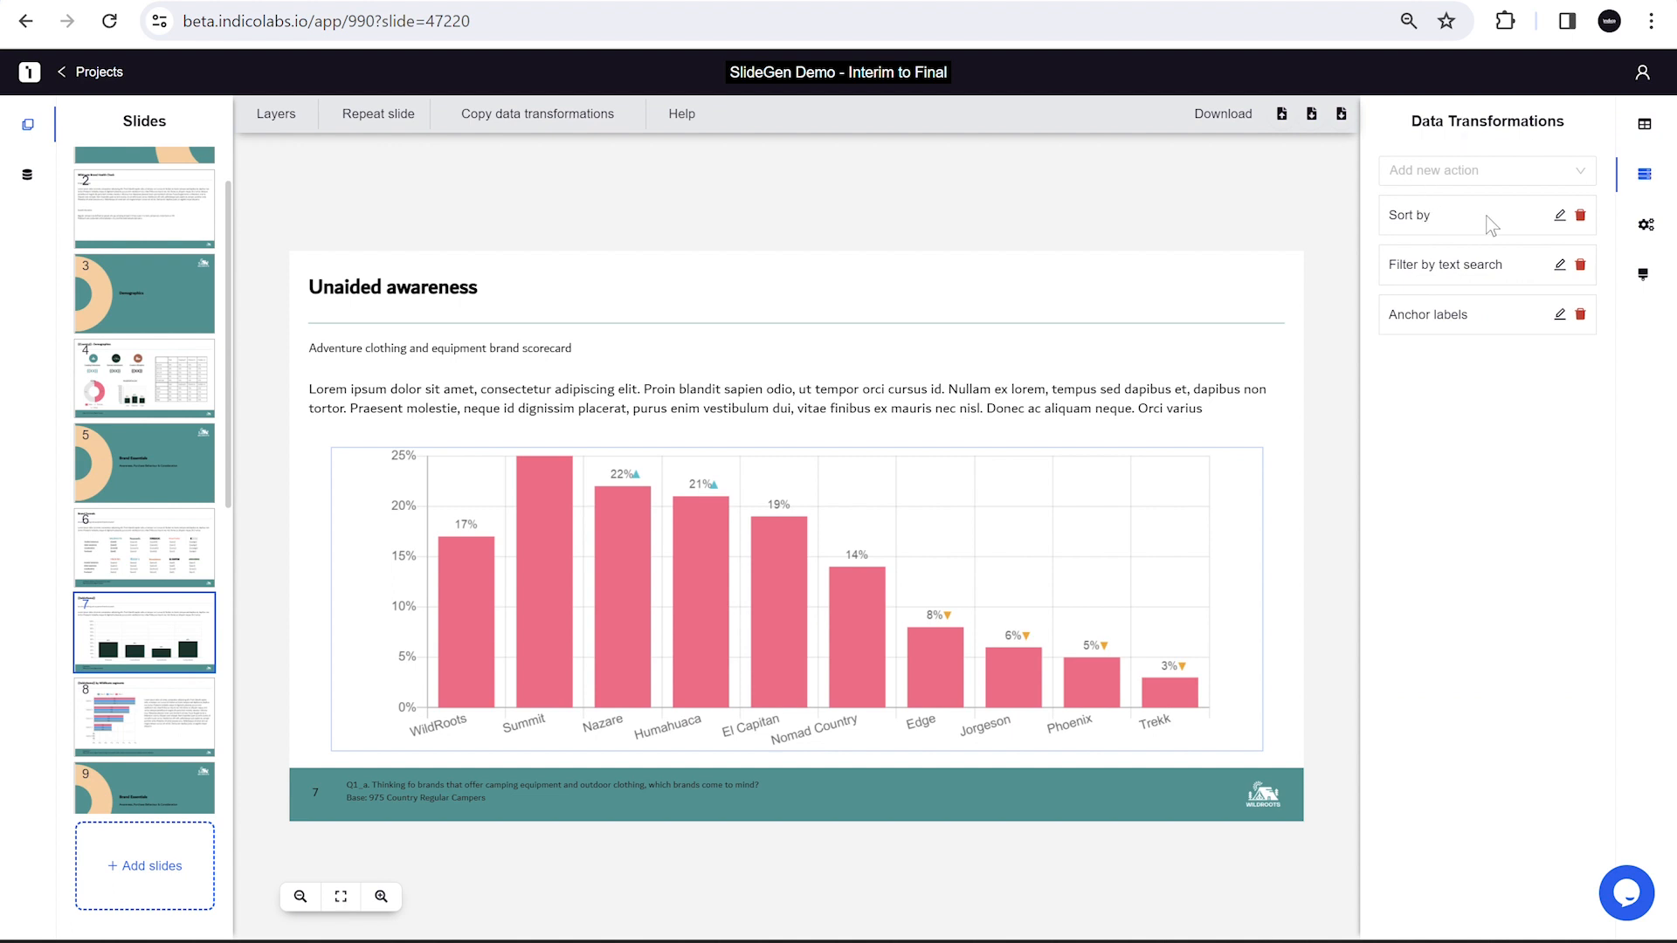
click(1561, 216)
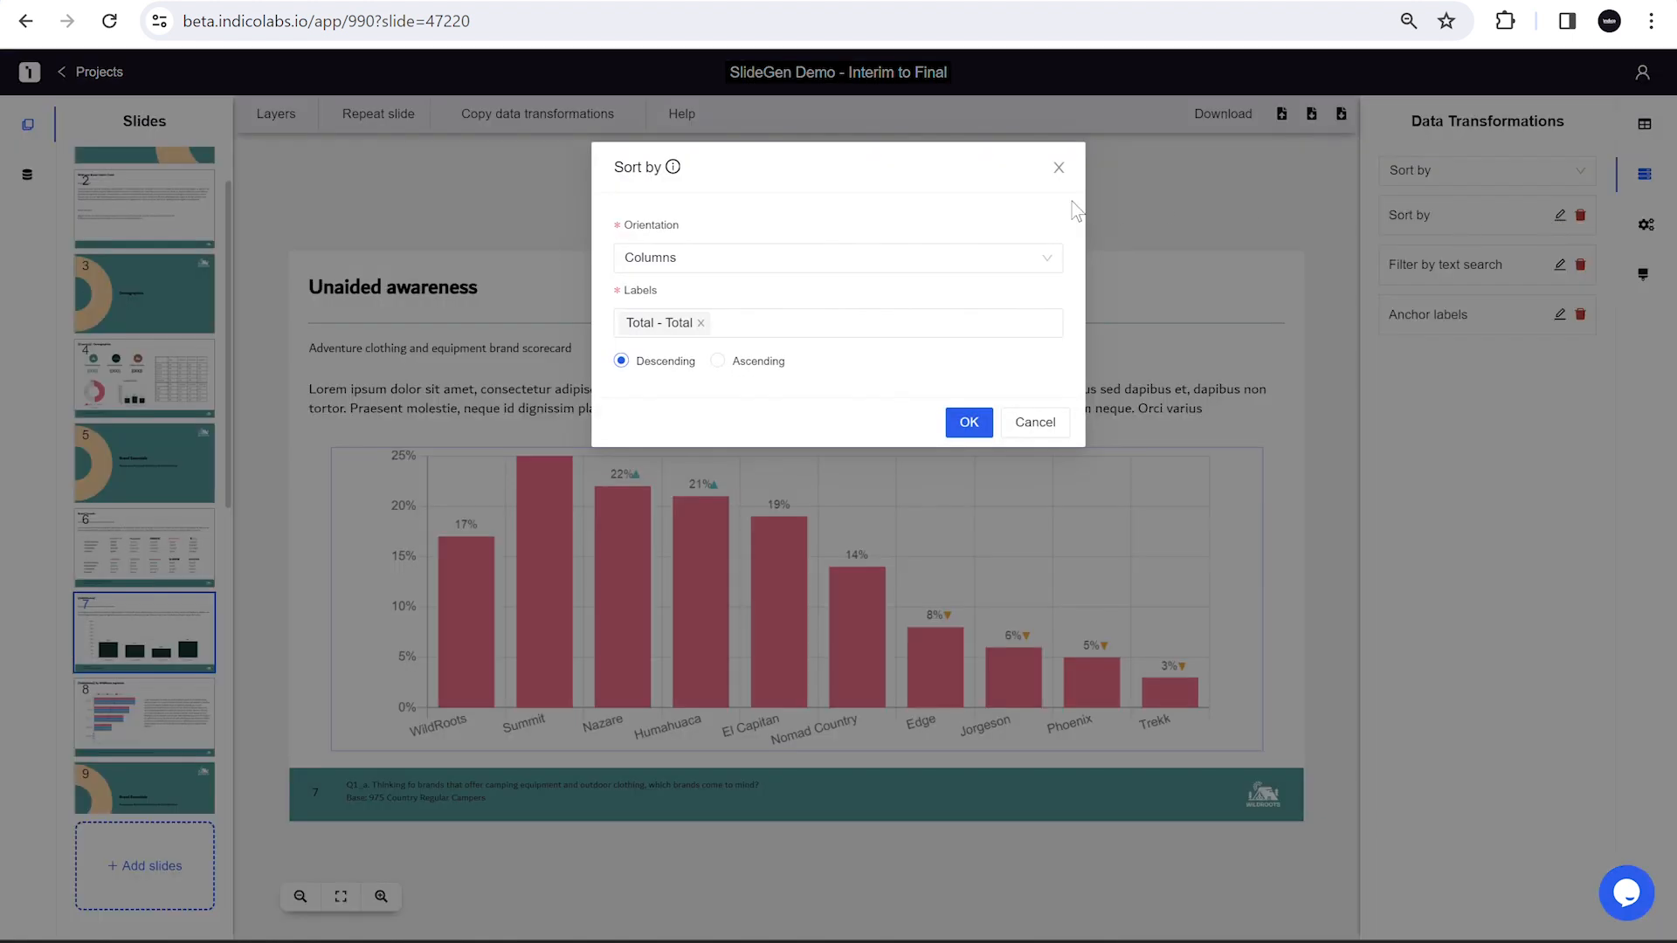
click(1055, 170)
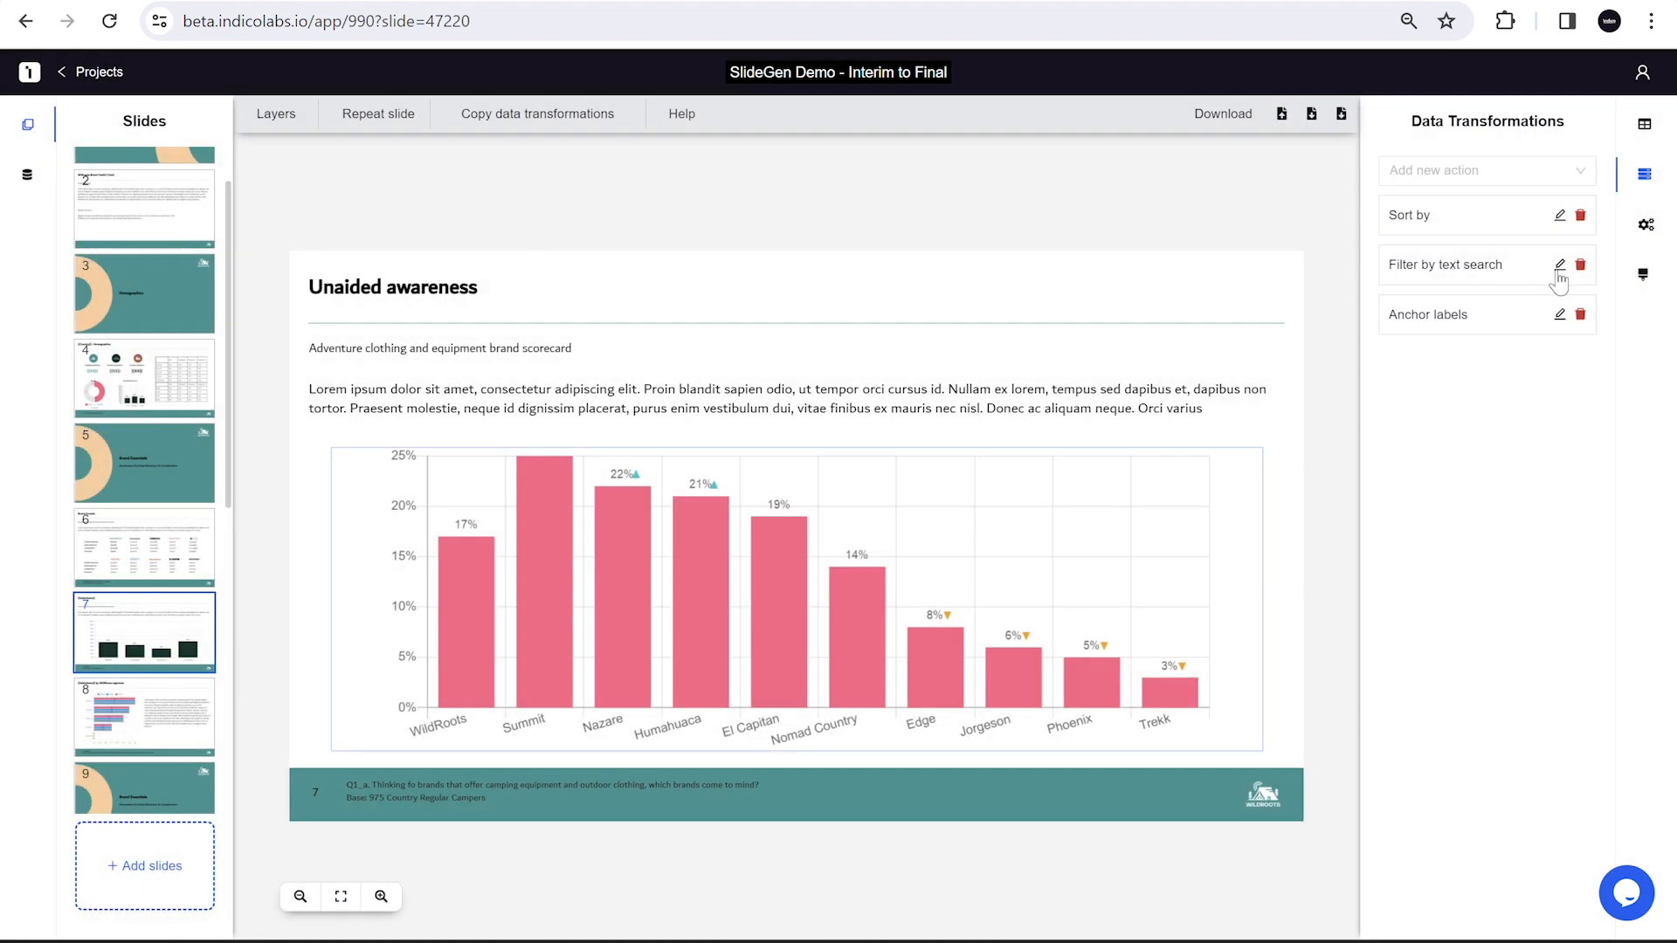
click(1560, 271)
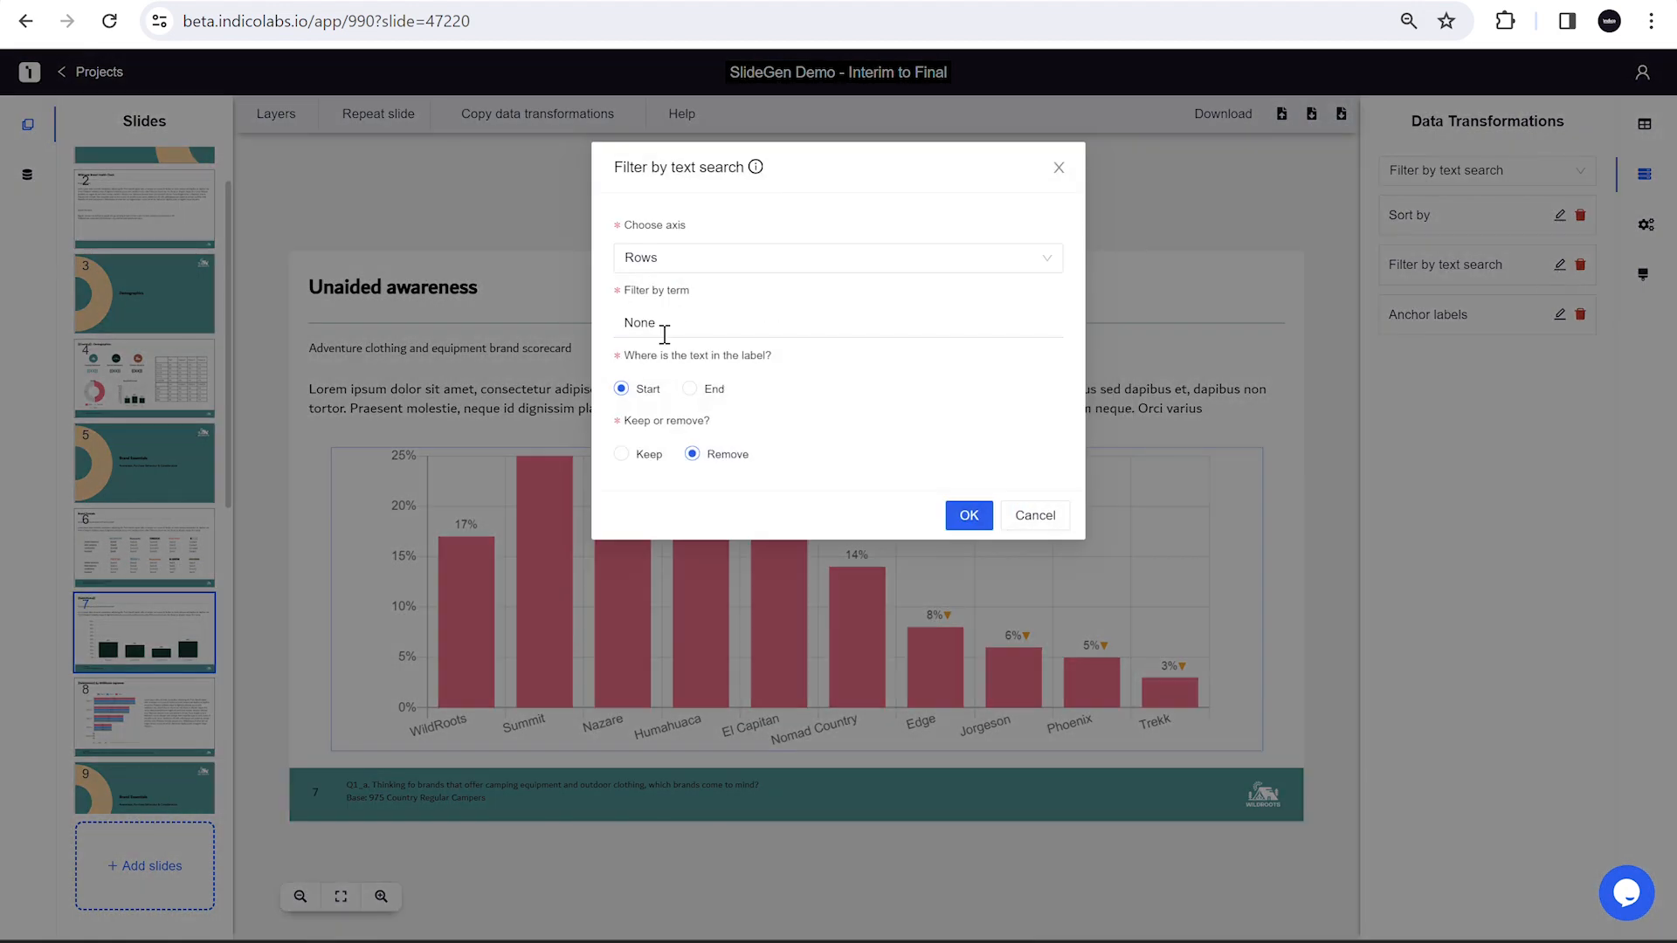
click(1035, 515)
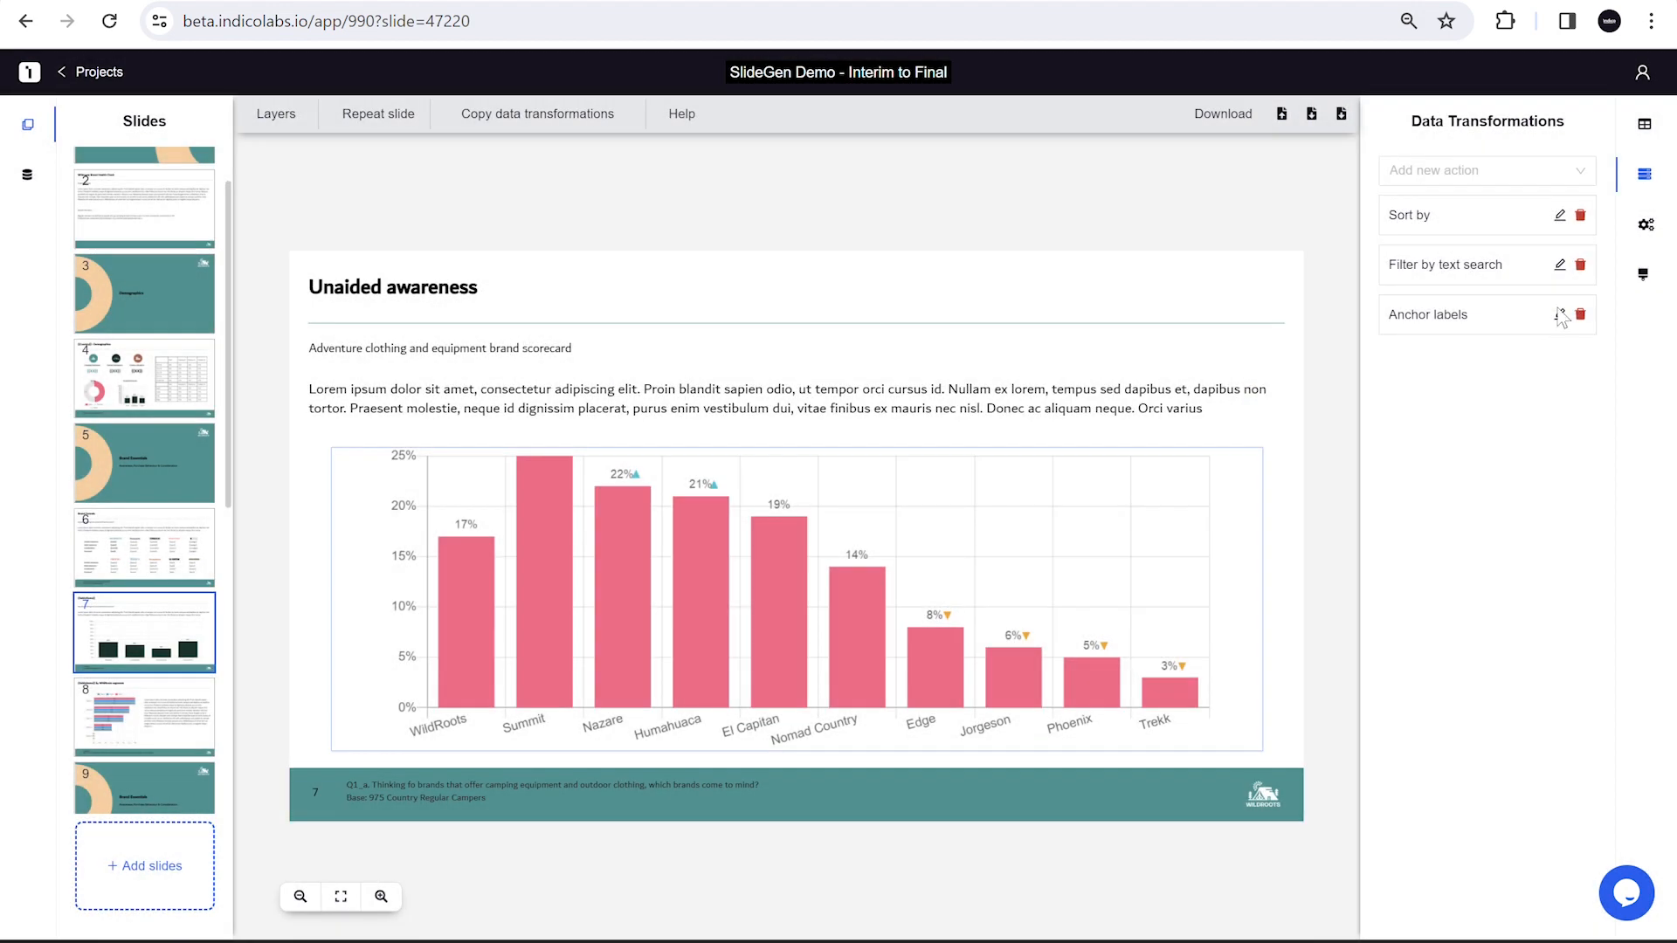
click(1560, 316)
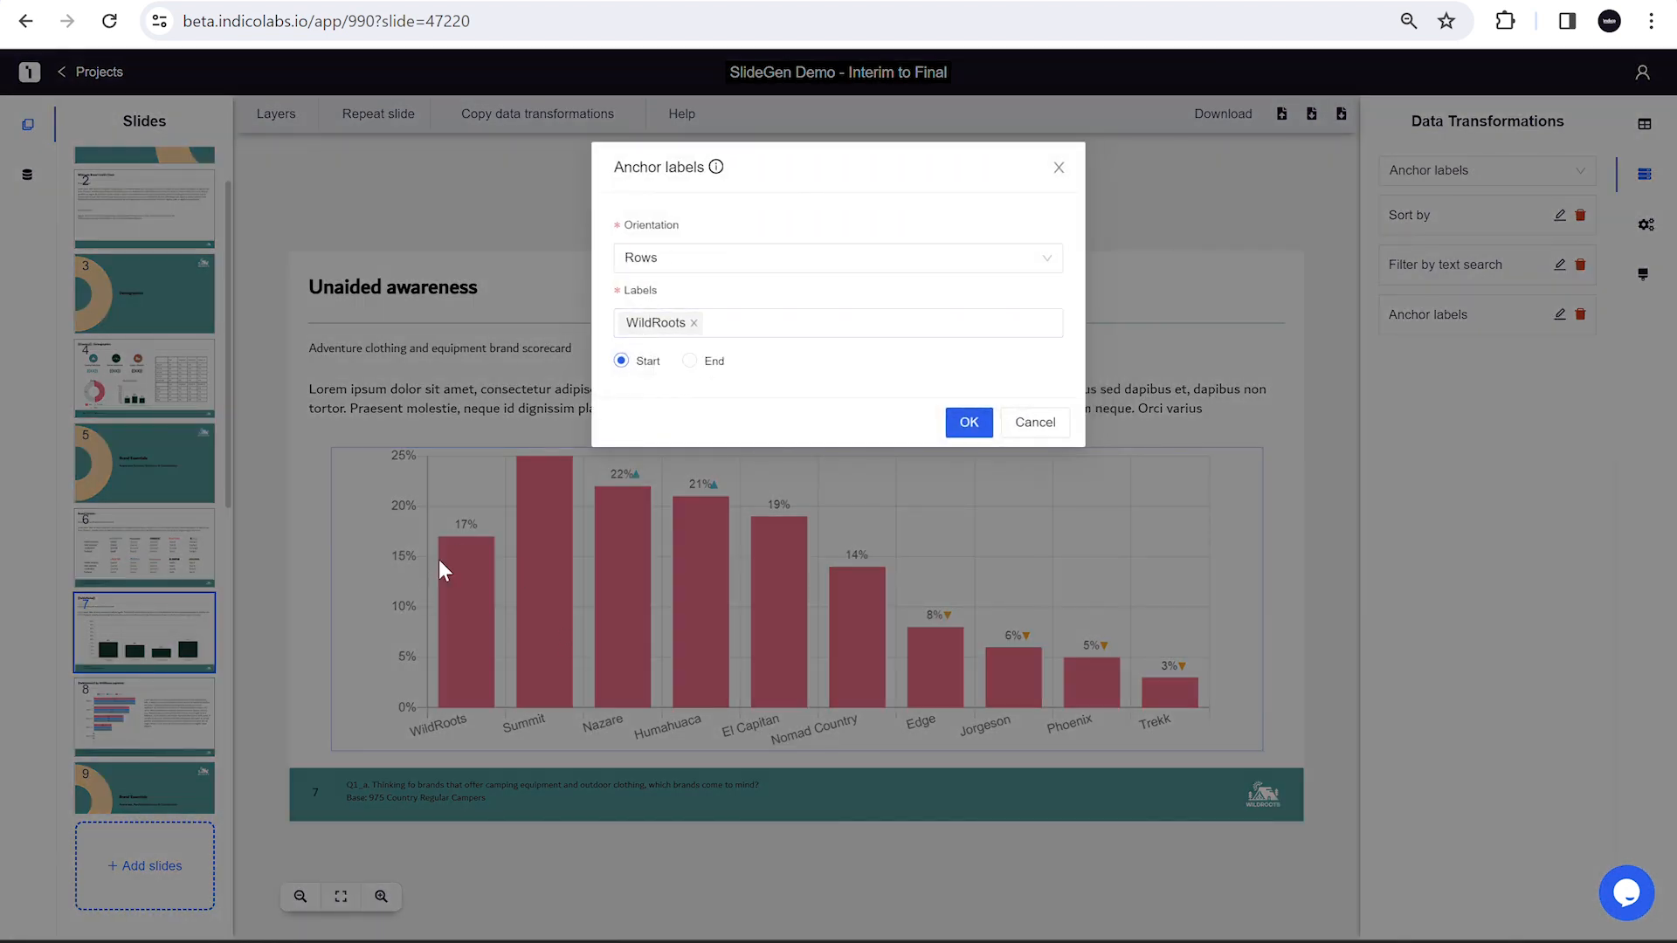
click(318, 628)
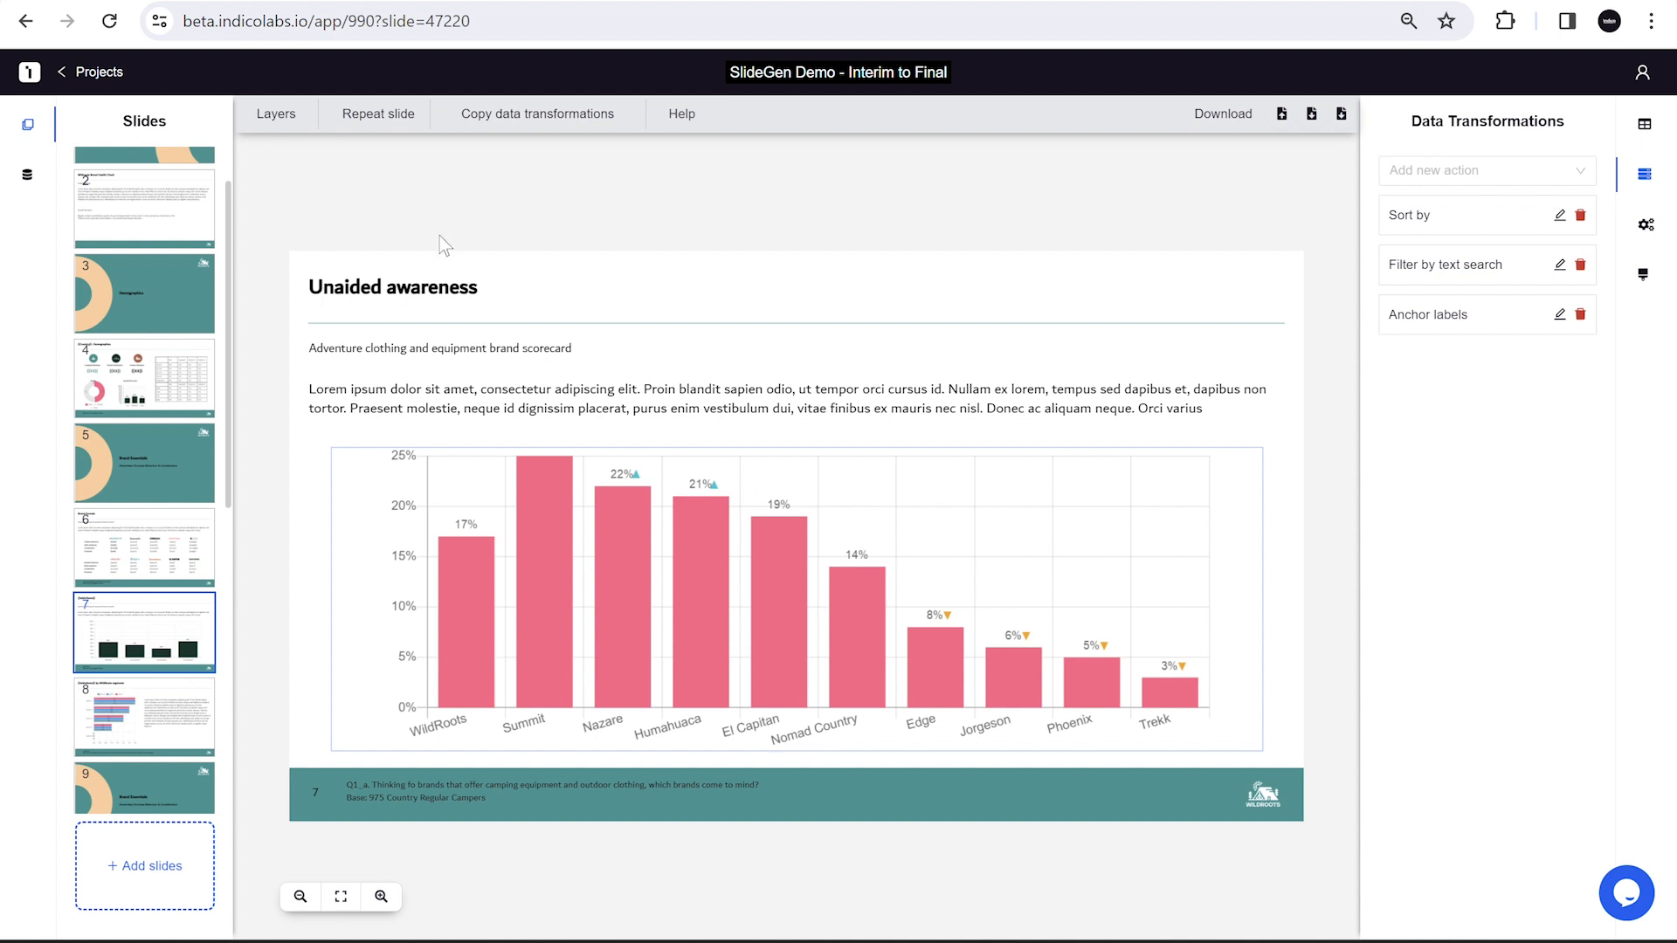
- Repeat the Unaided awareness slide for data tables Q1, Q2 and Q3
click(382, 128)
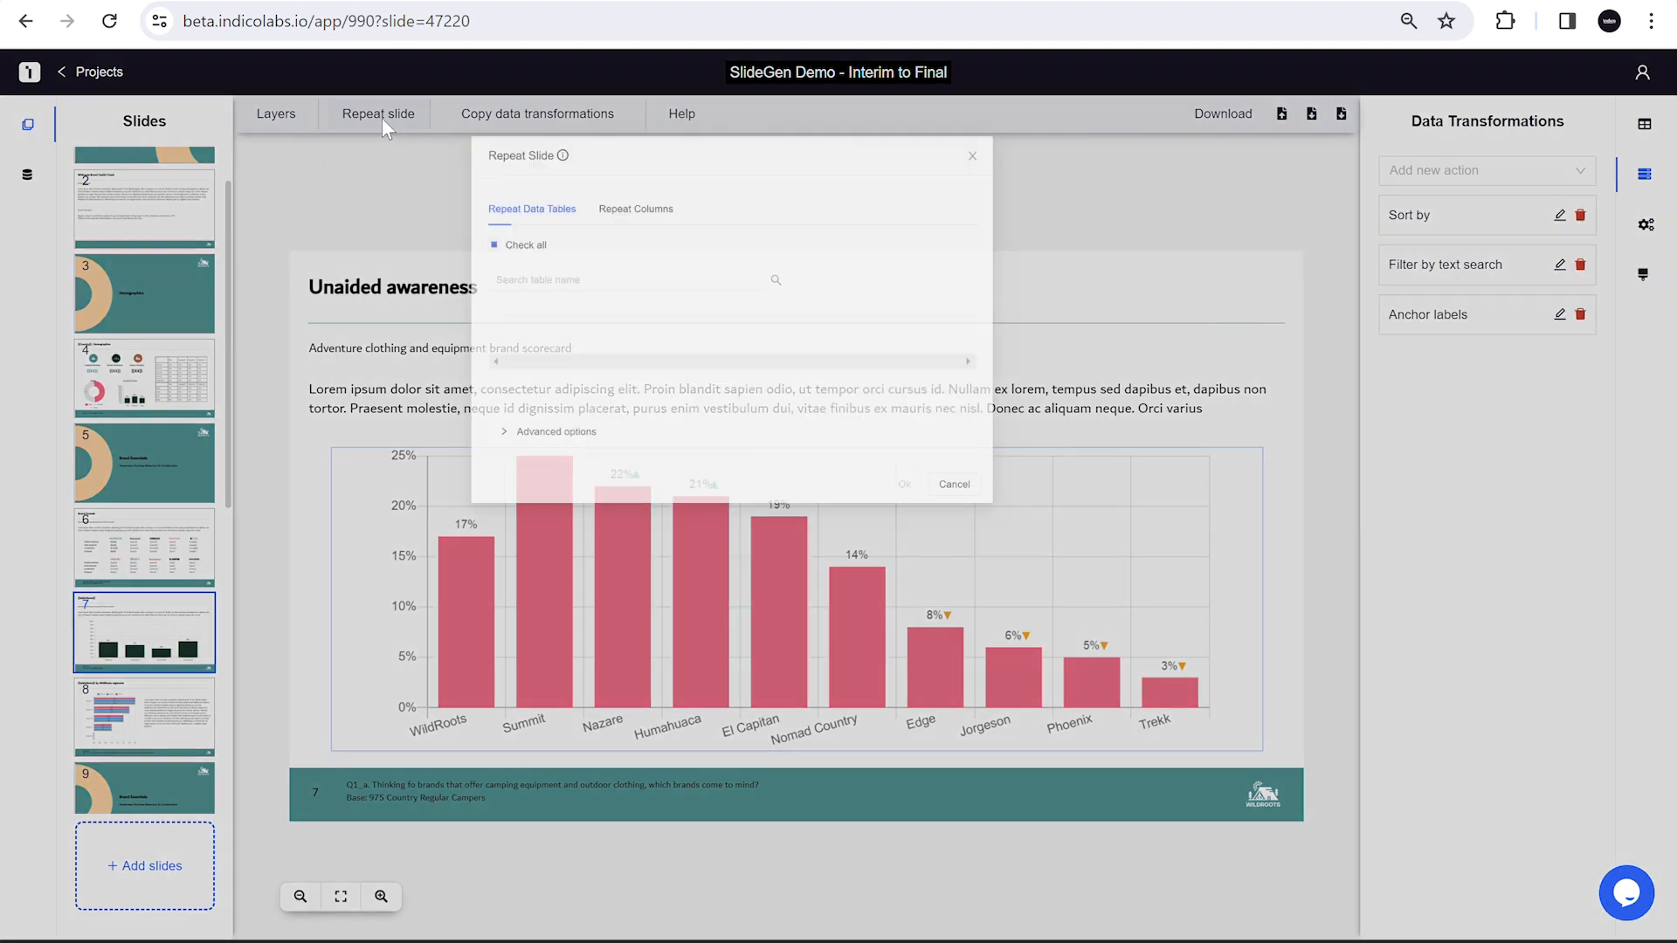
scroll(650, 509, down, 3)
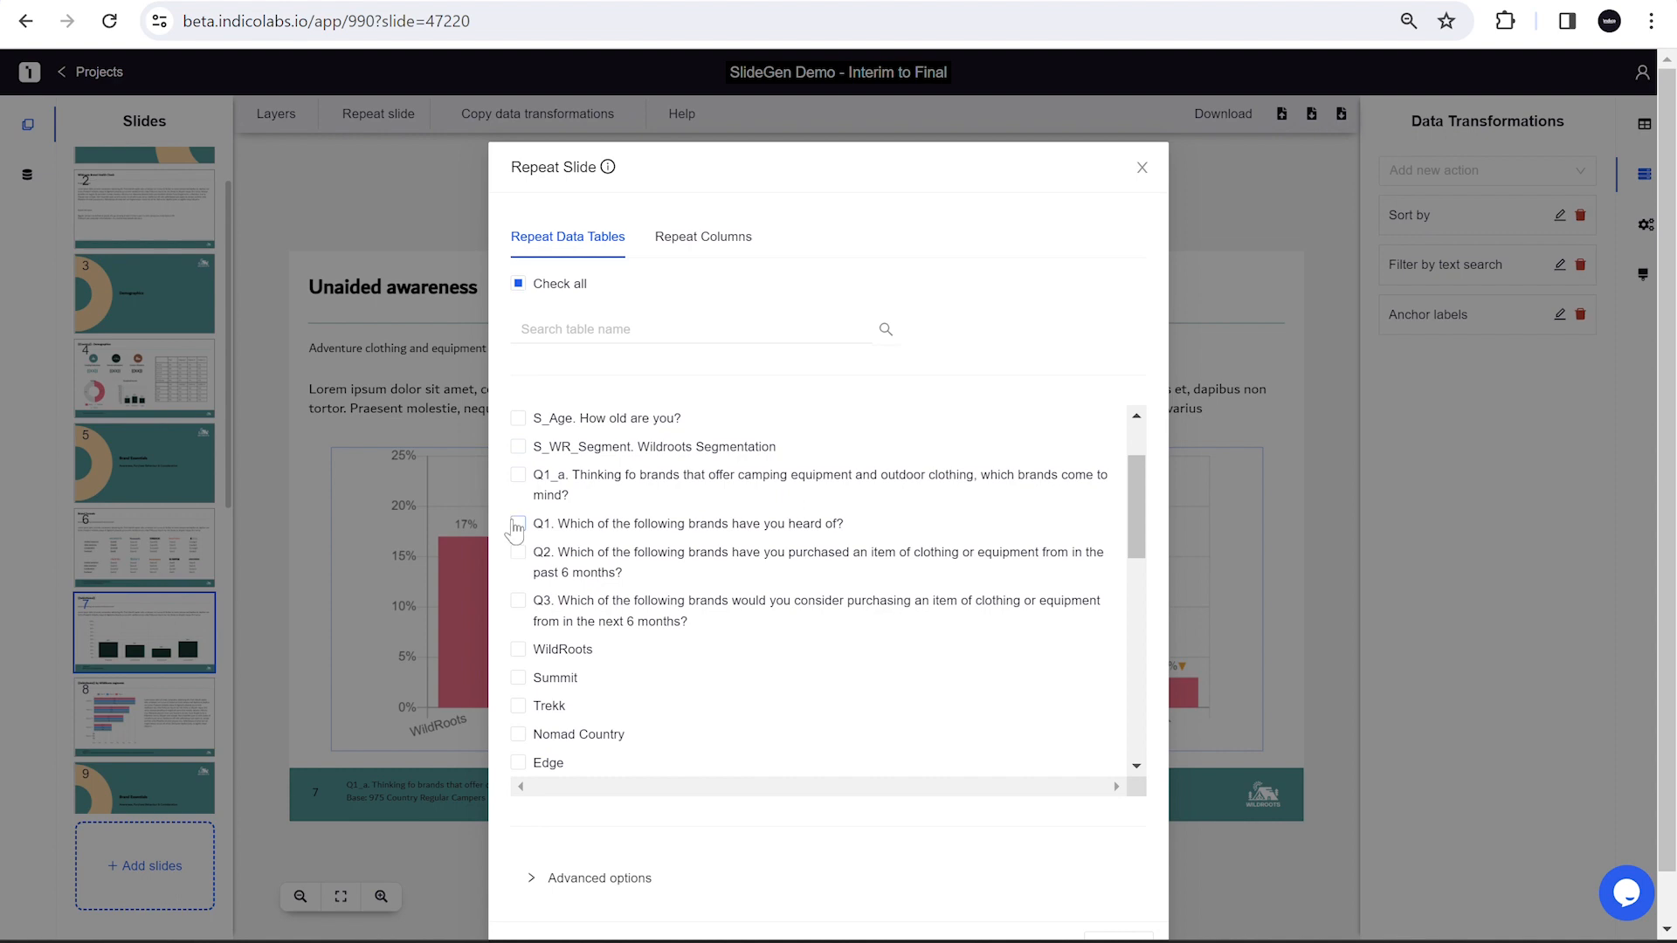
click(518, 523)
click(518, 552)
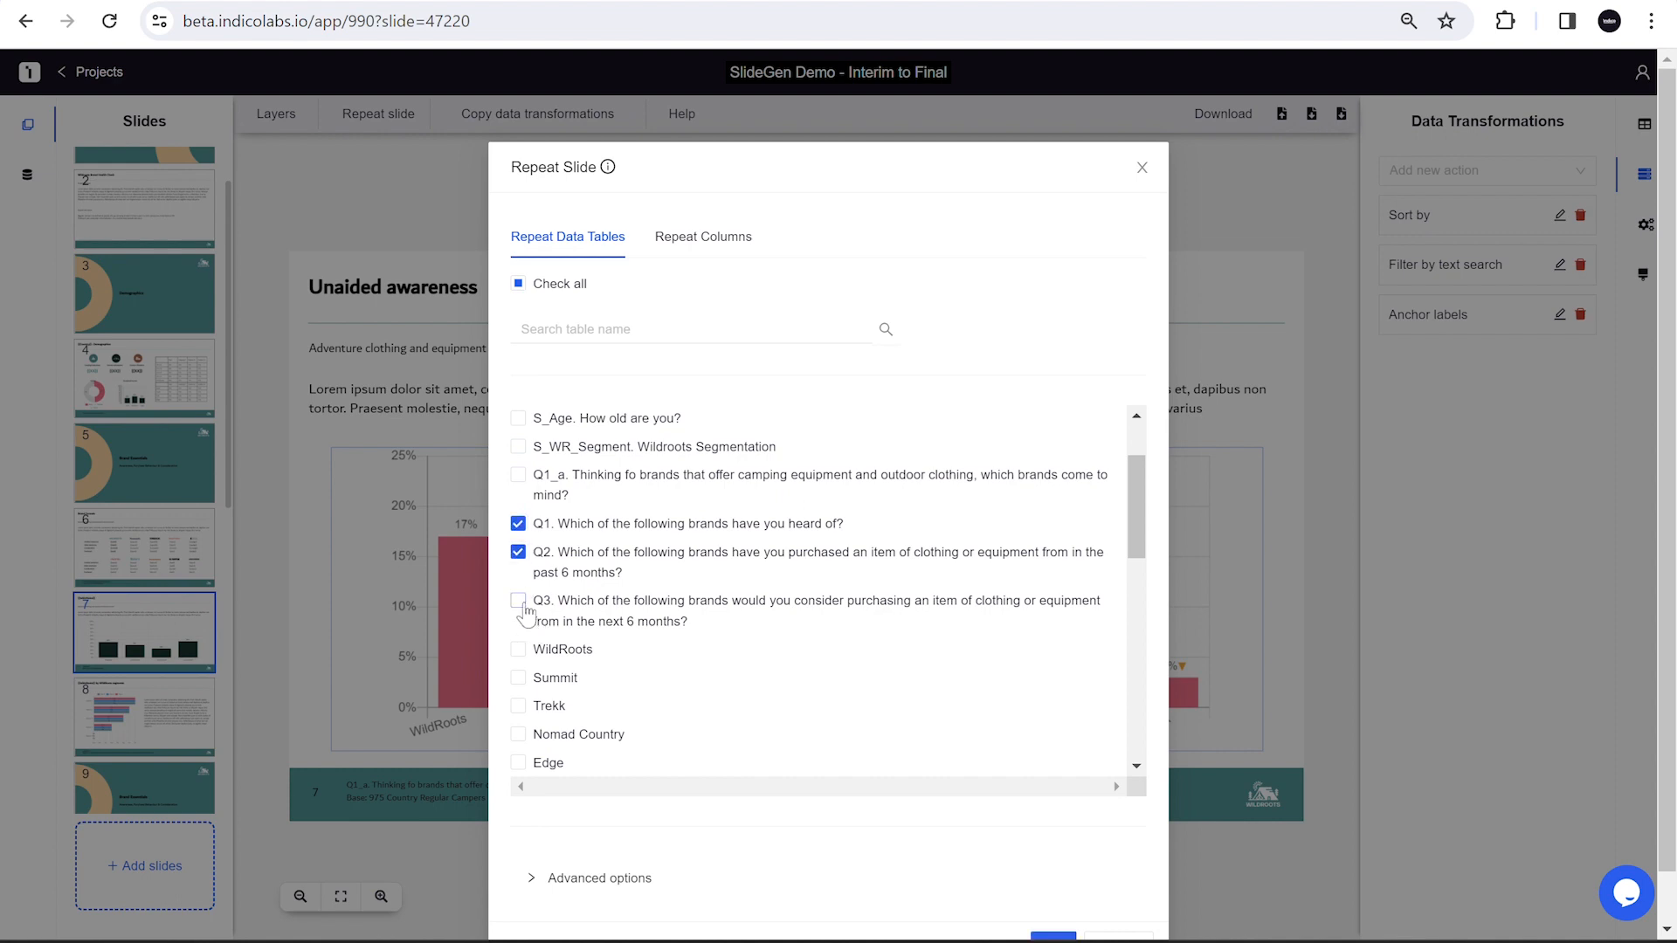
click(518, 602)
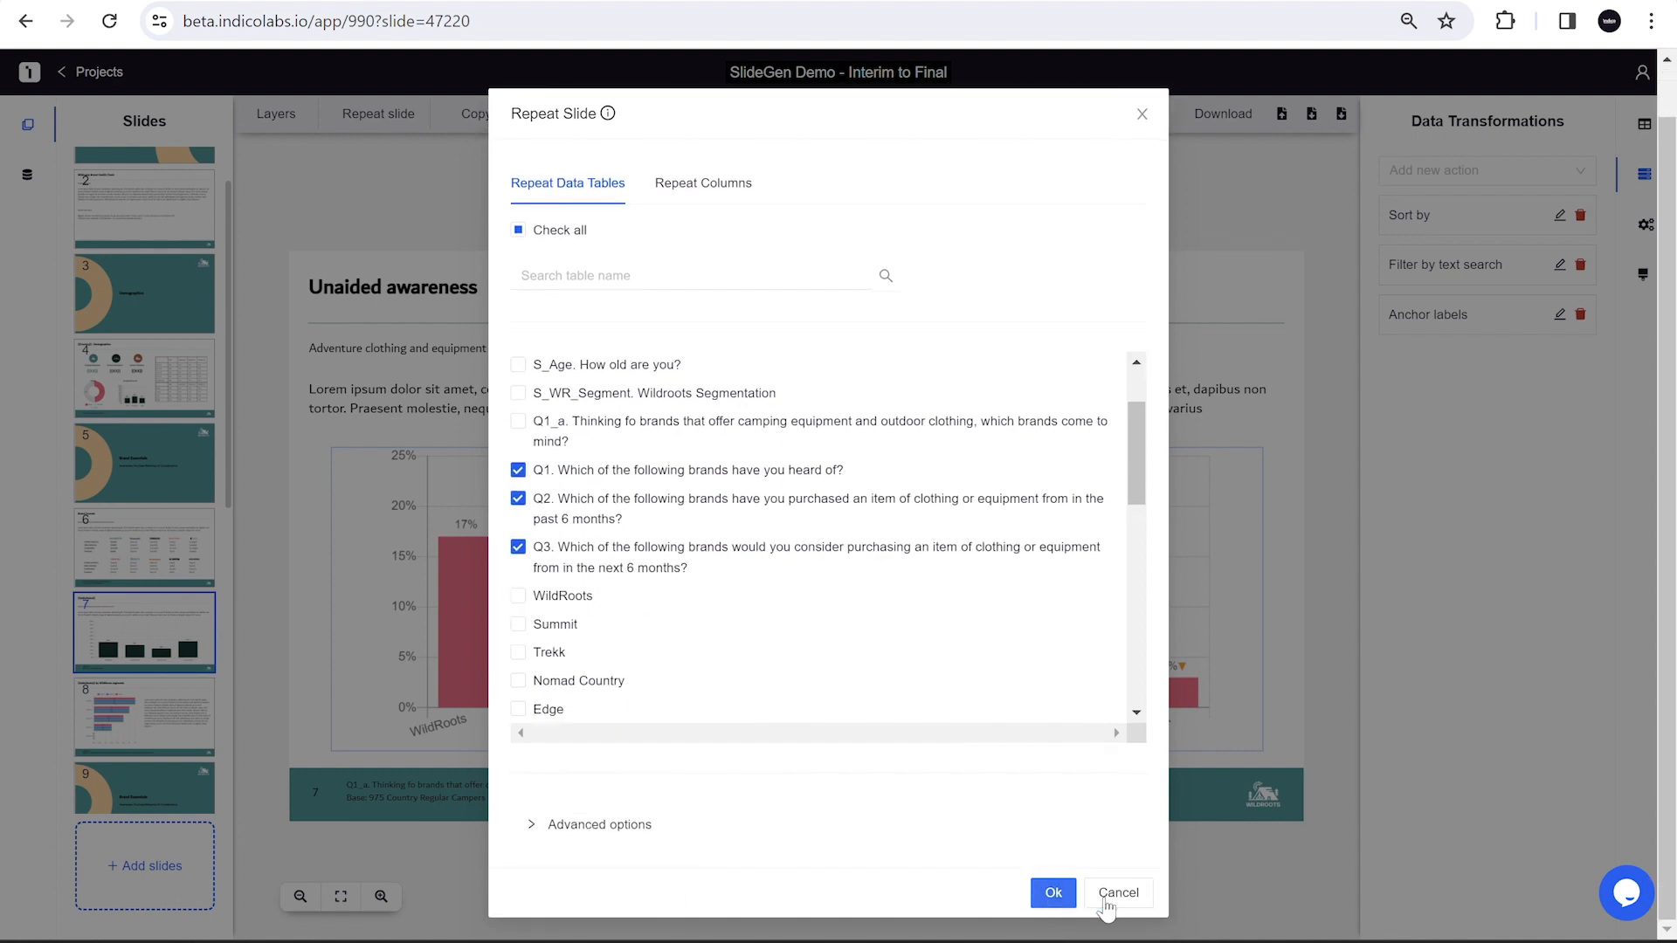
click(1053, 893)
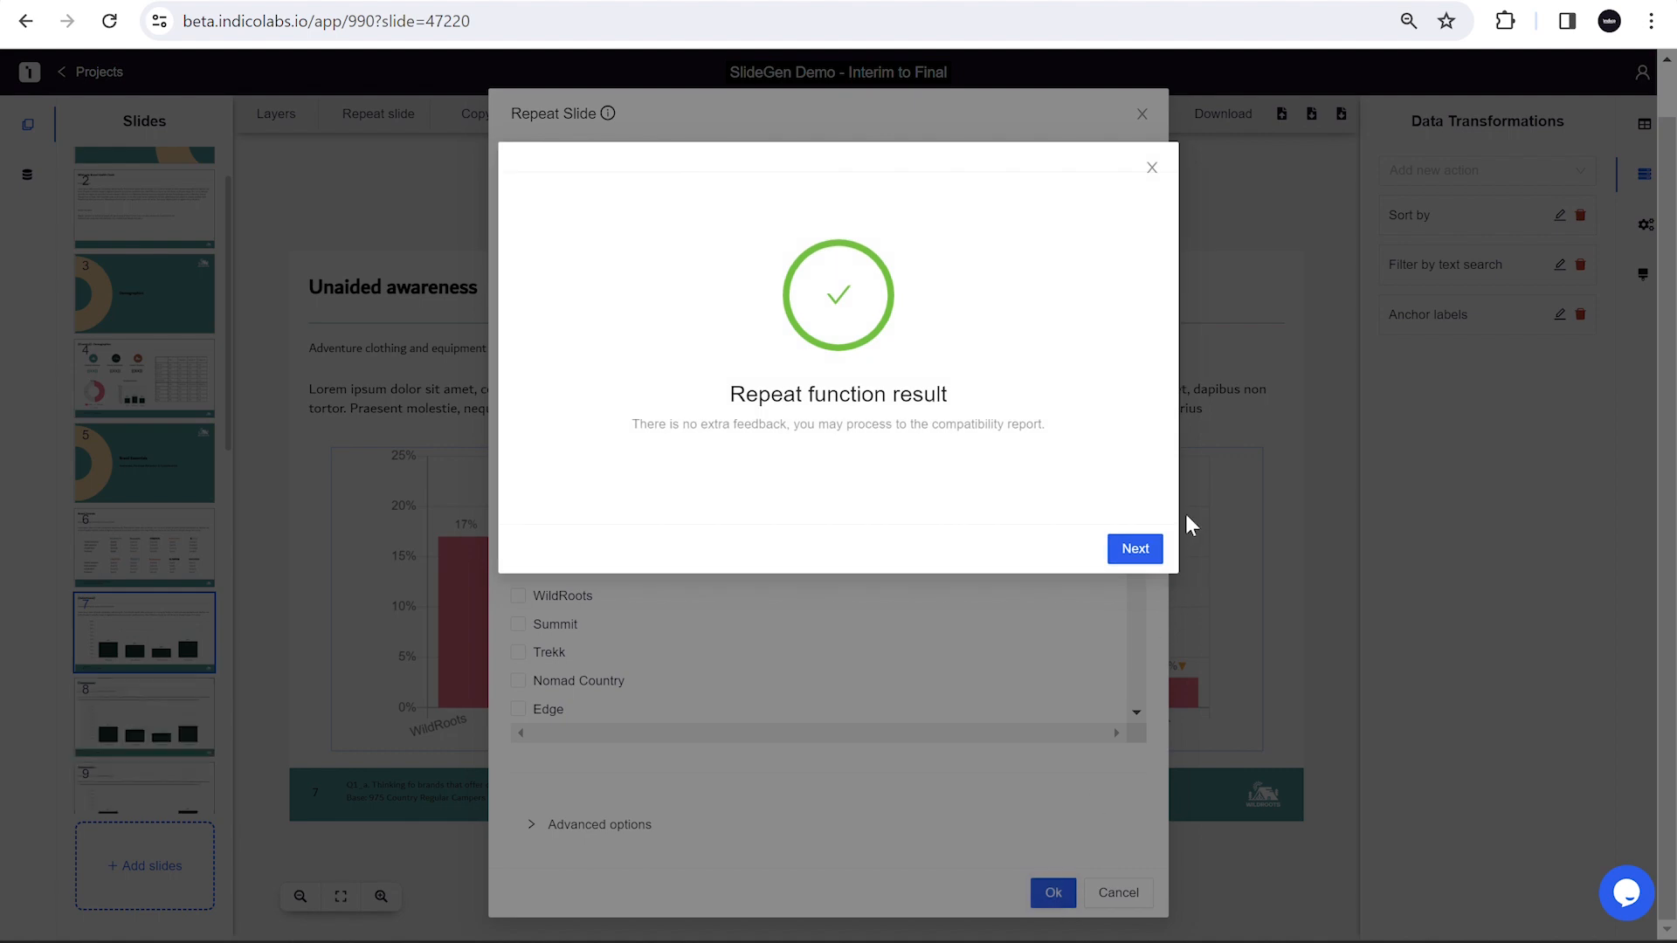
click(1136, 549)
click(1272, 477)
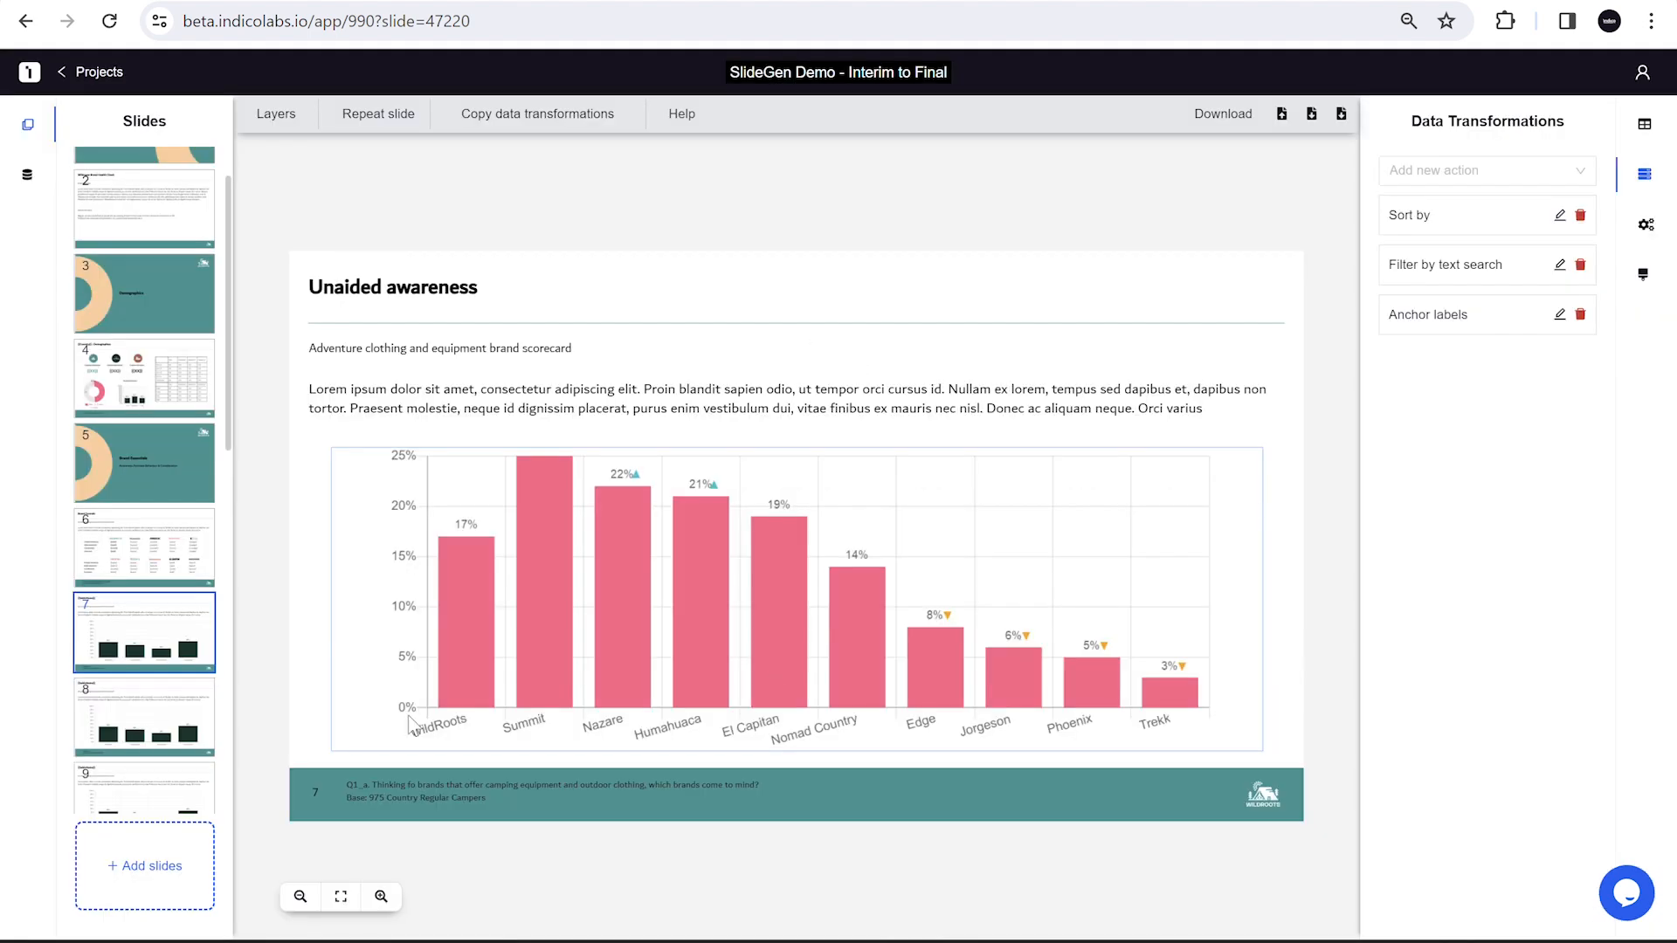
- Review repeated slides 8 to 10, checking the data selection and transformations of the Aided awareness chart
click(86, 734)
scroll(86, 734, down, 1)
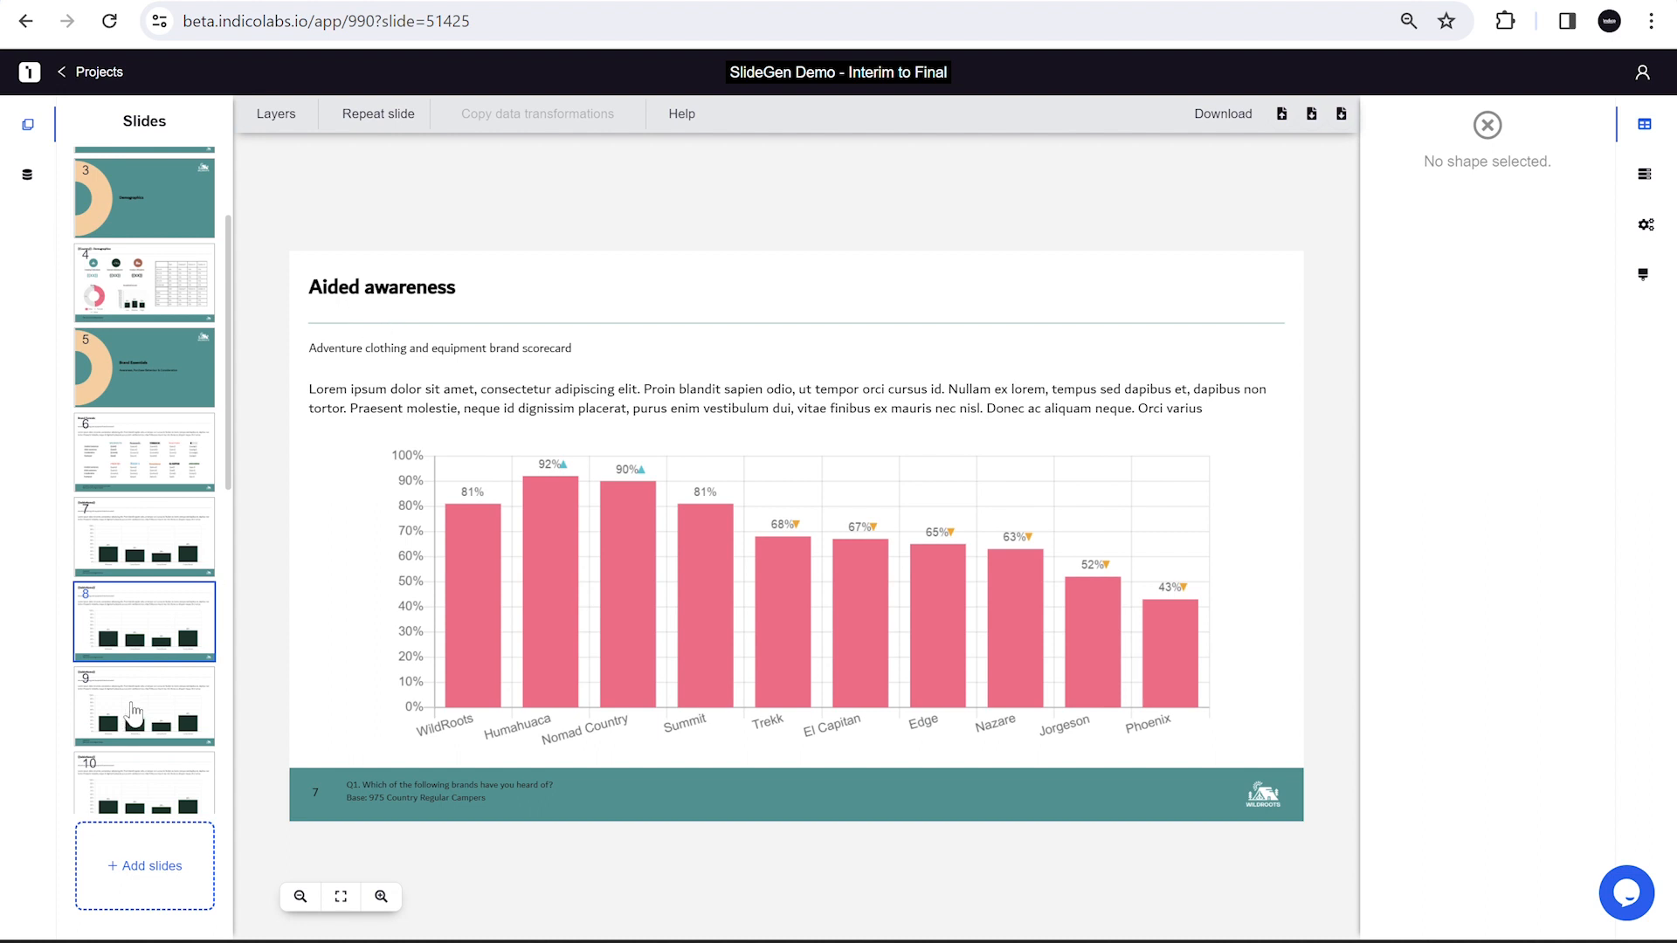
click(754, 545)
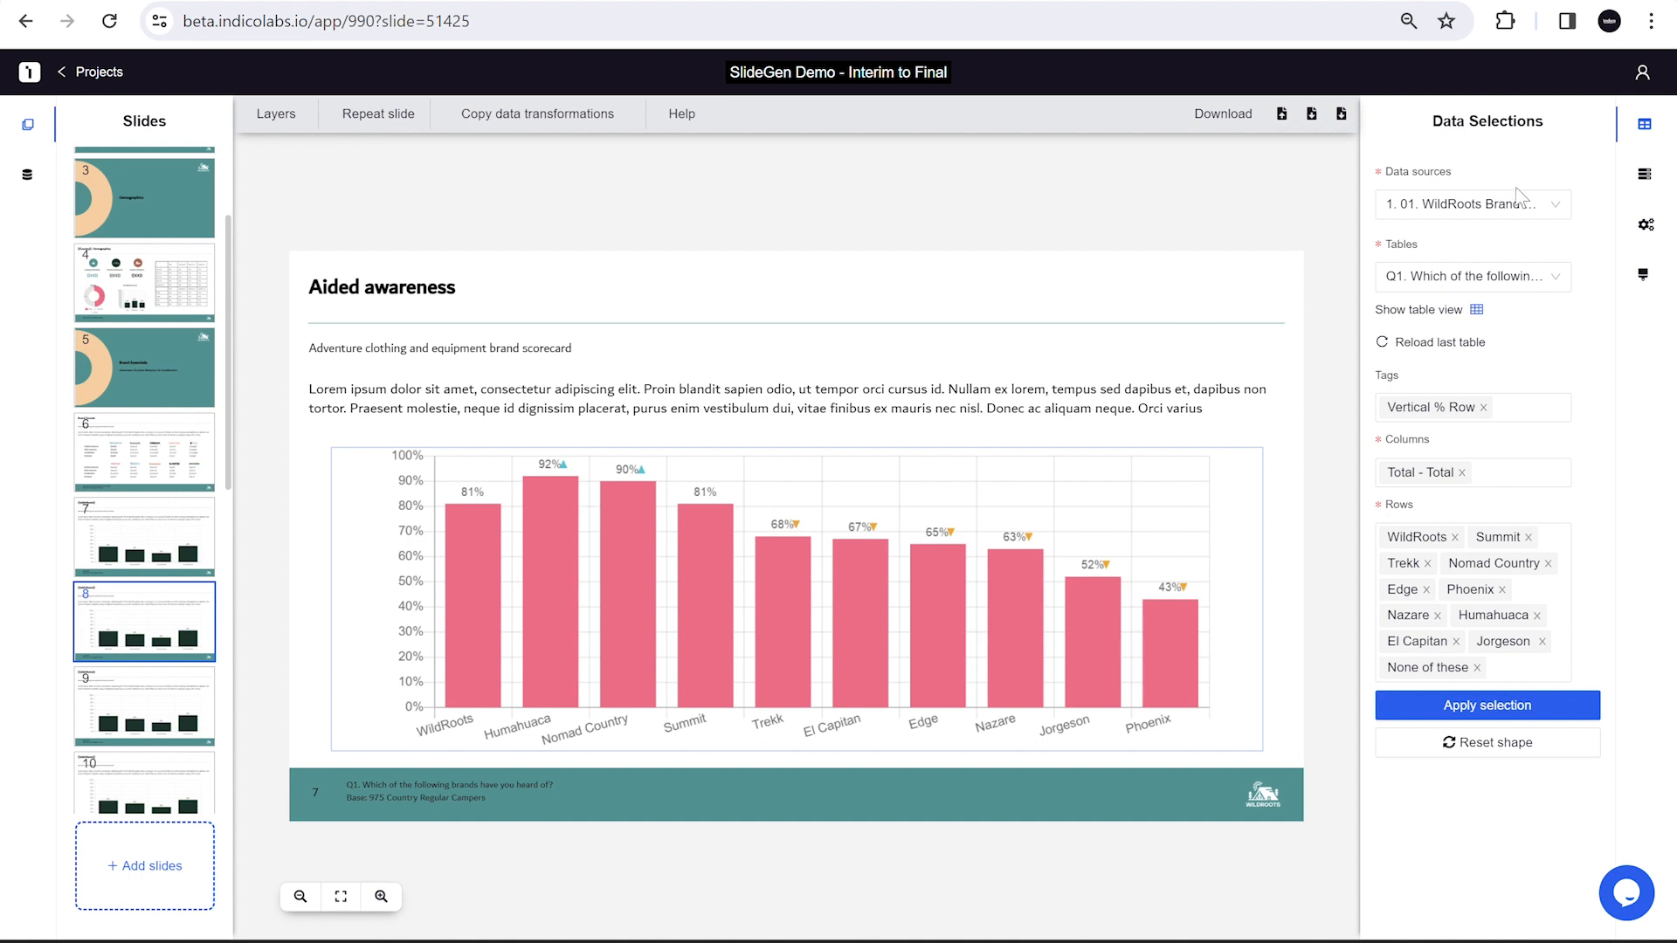
click(1643, 175)
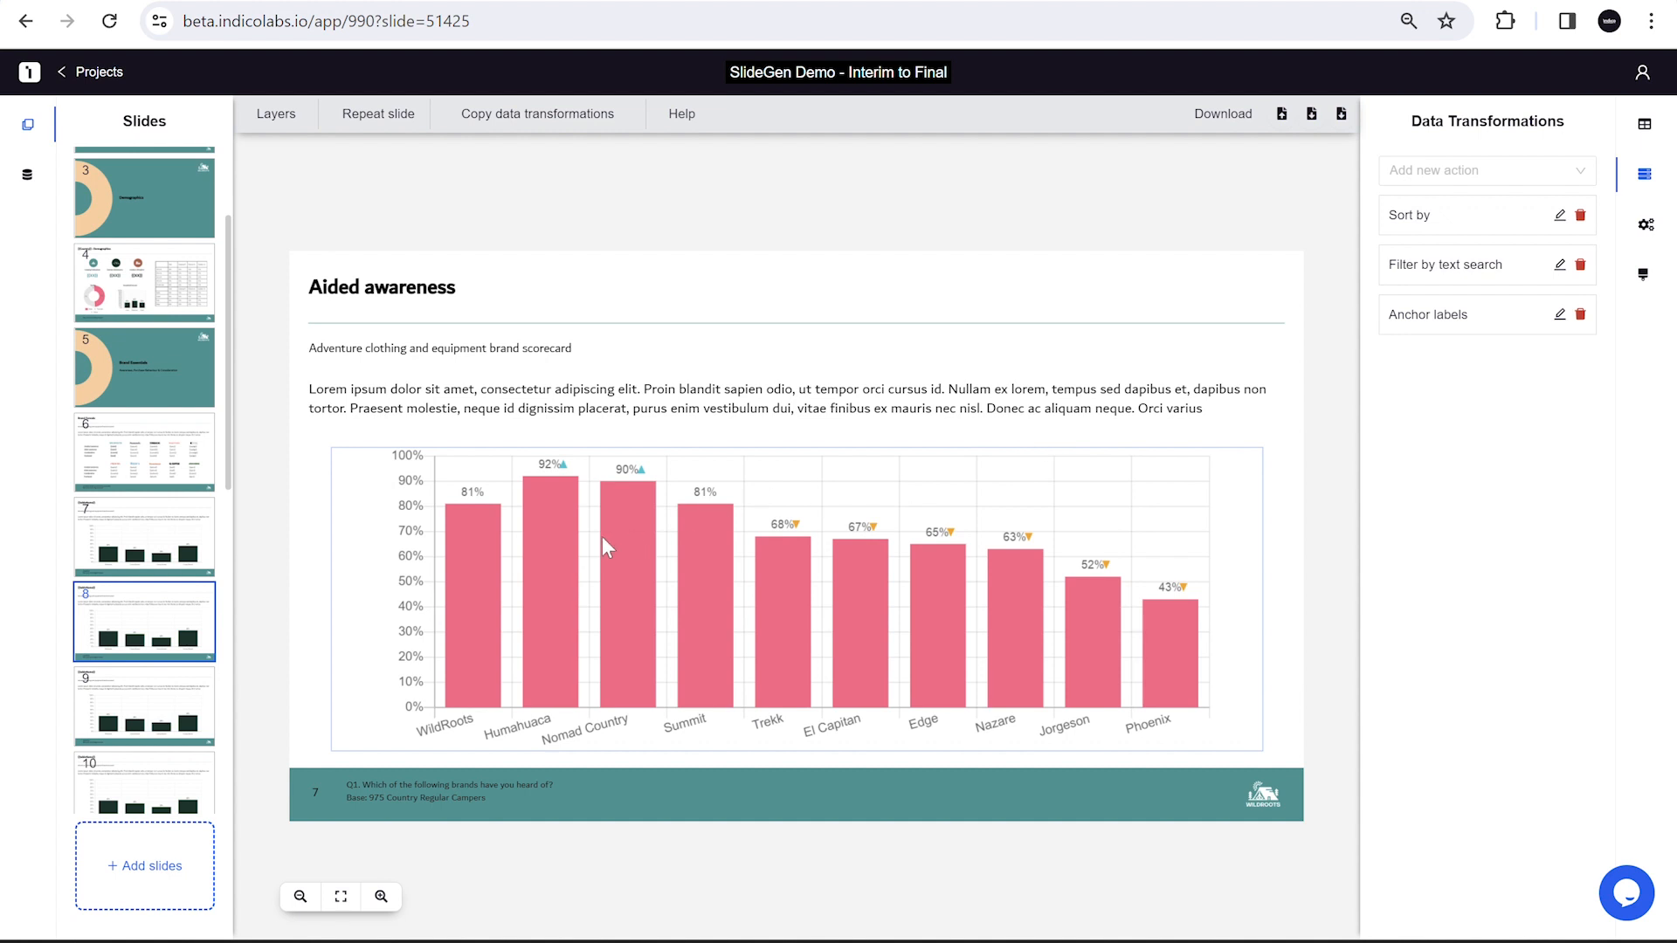
click(138, 699)
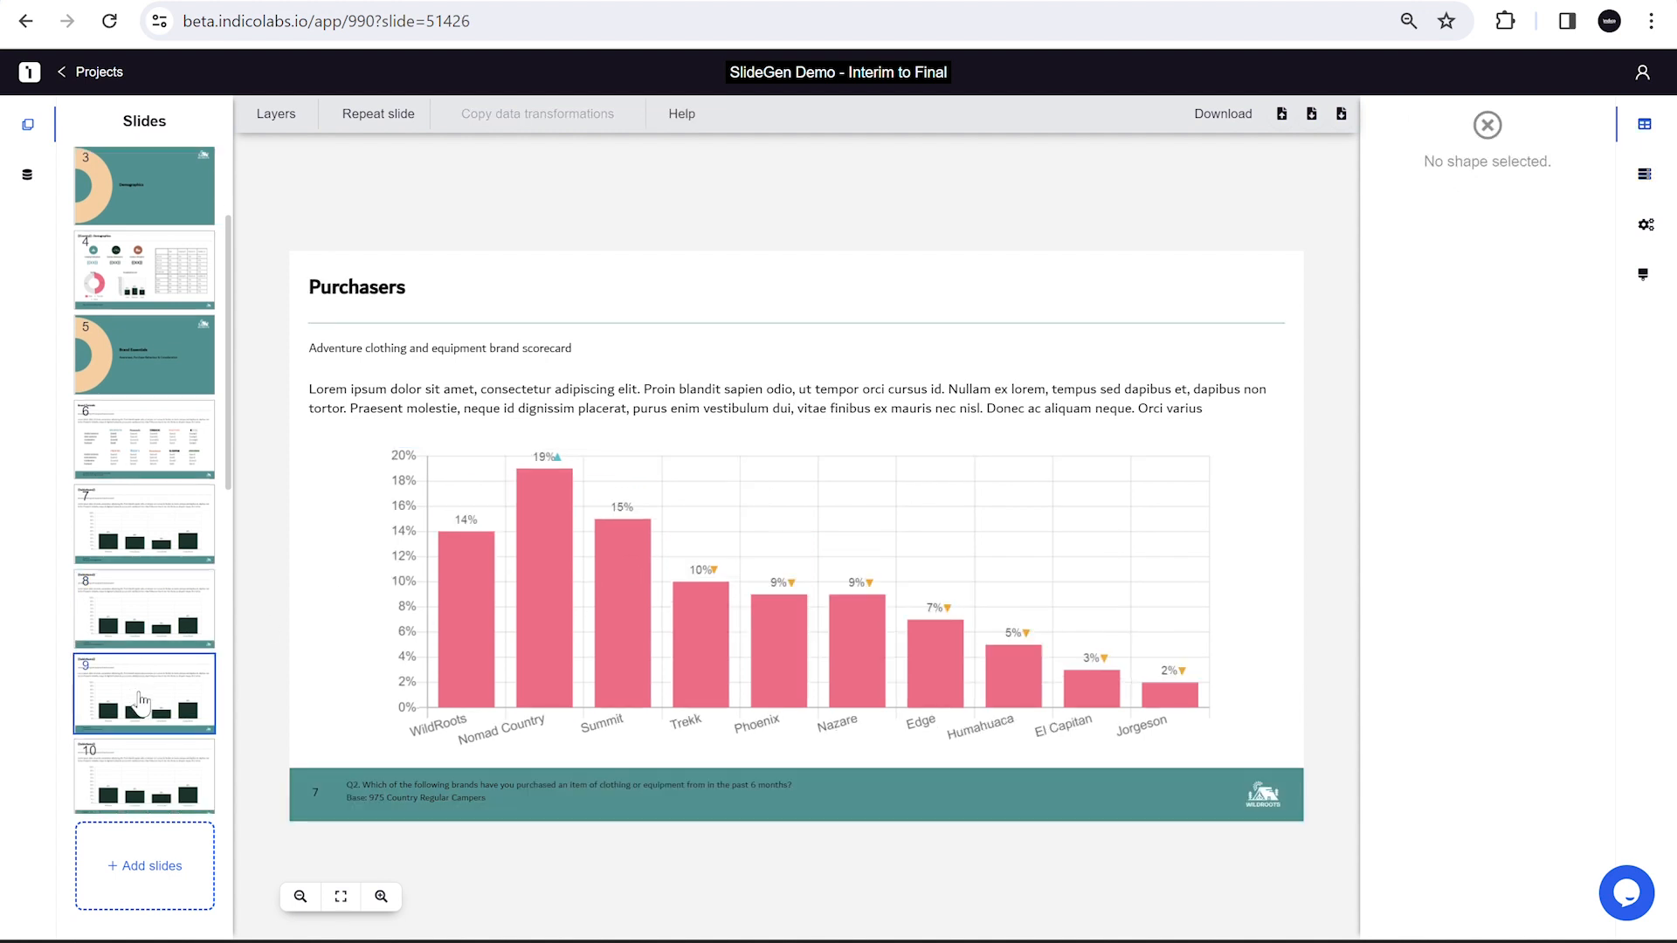
click(123, 612)
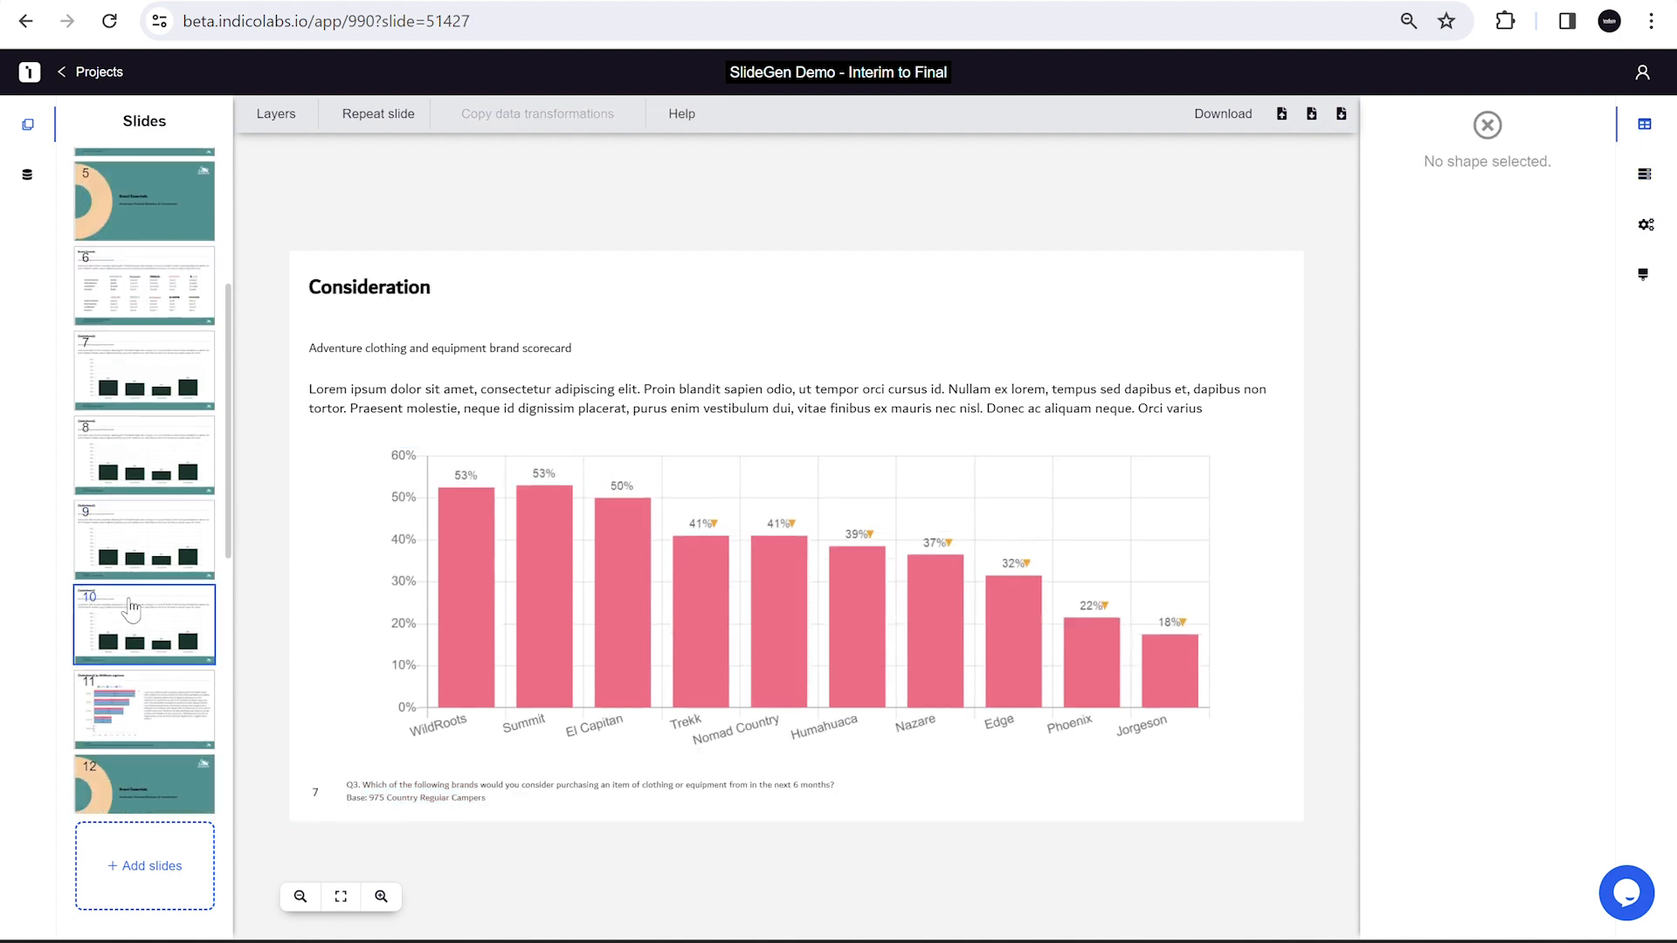
- Repeat the "Unaided awareness by WildRoots segments" slide for data tables Q1, Q2 and Q3
click(174, 495)
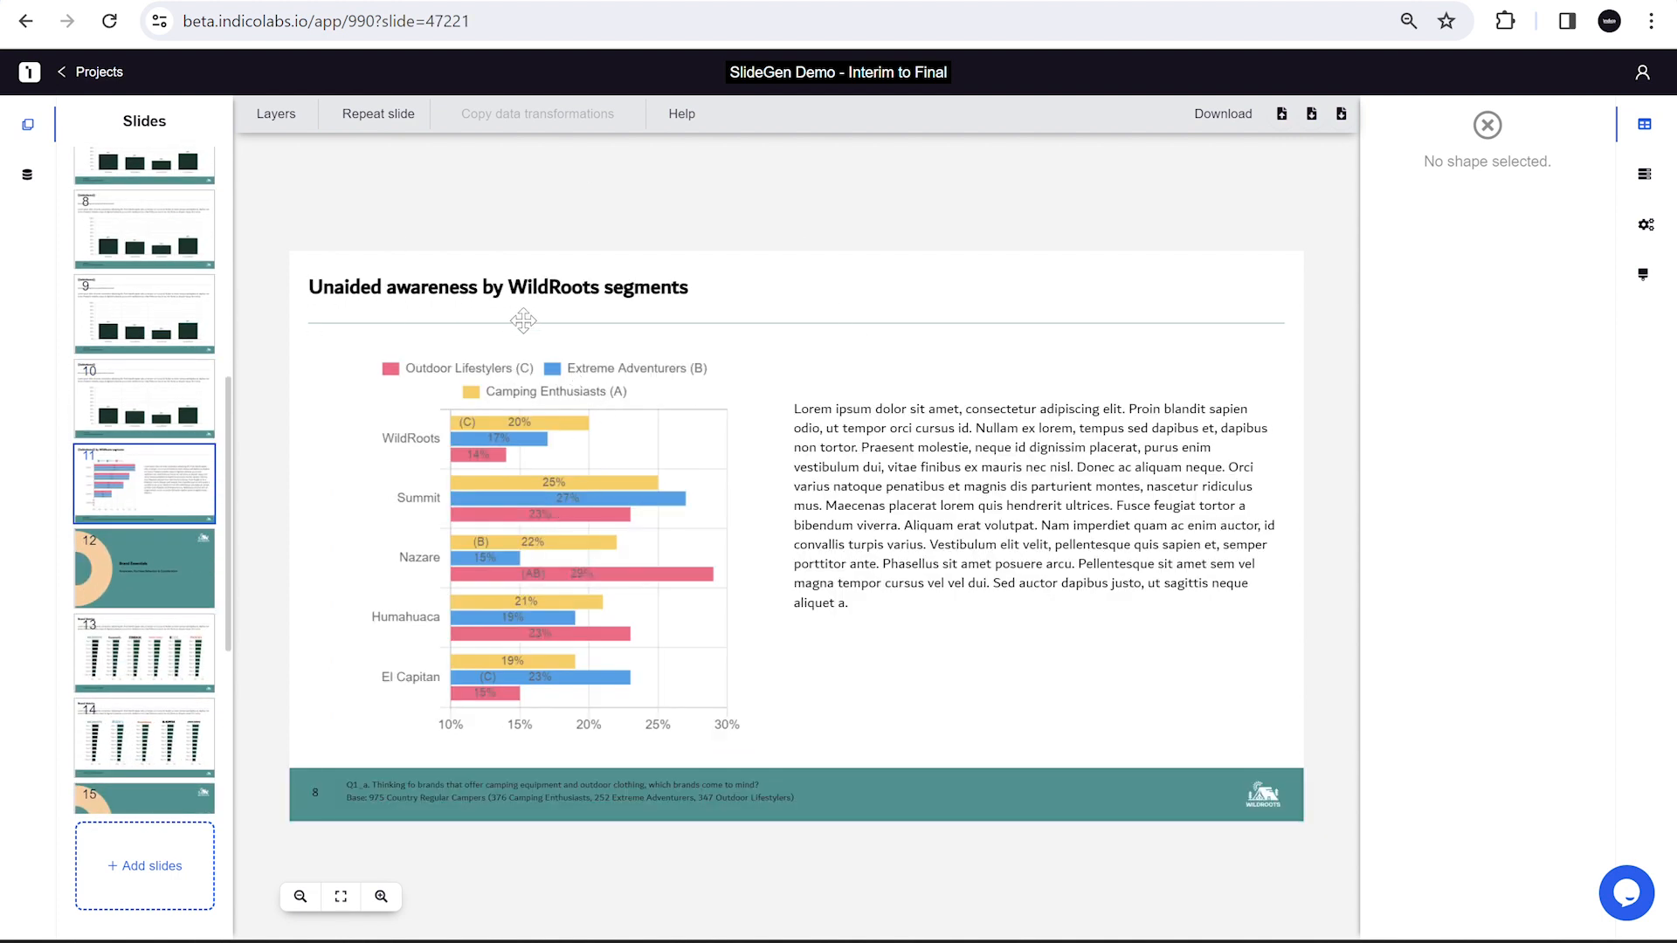
click(380, 101)
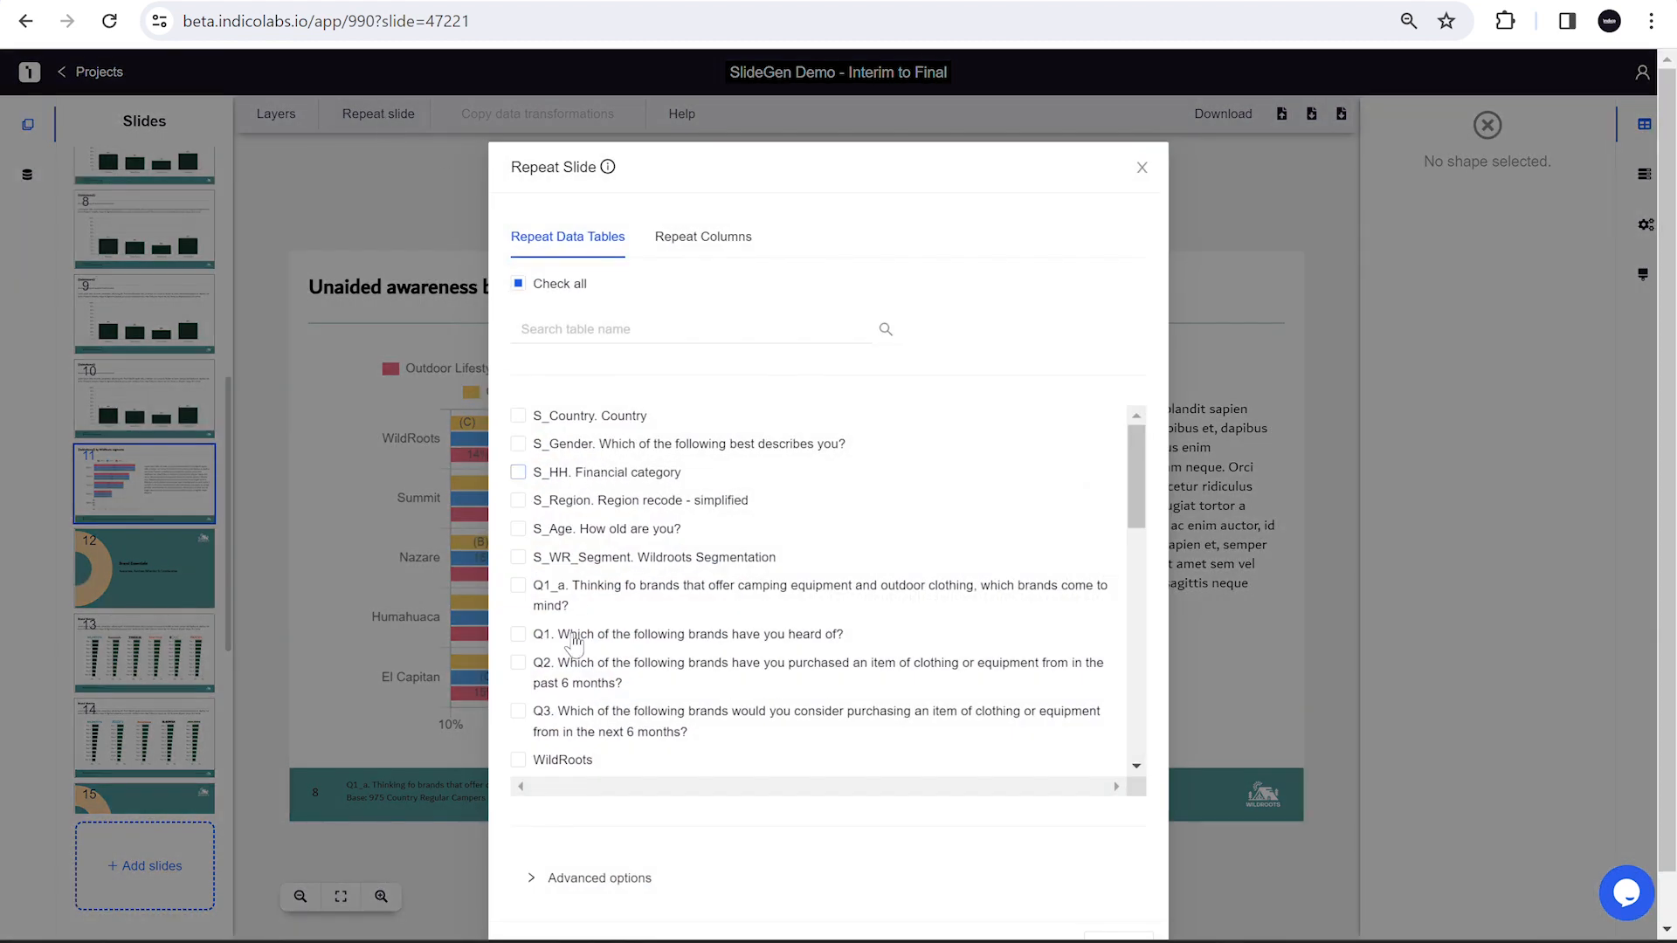
scroll(573, 645, down, 1)
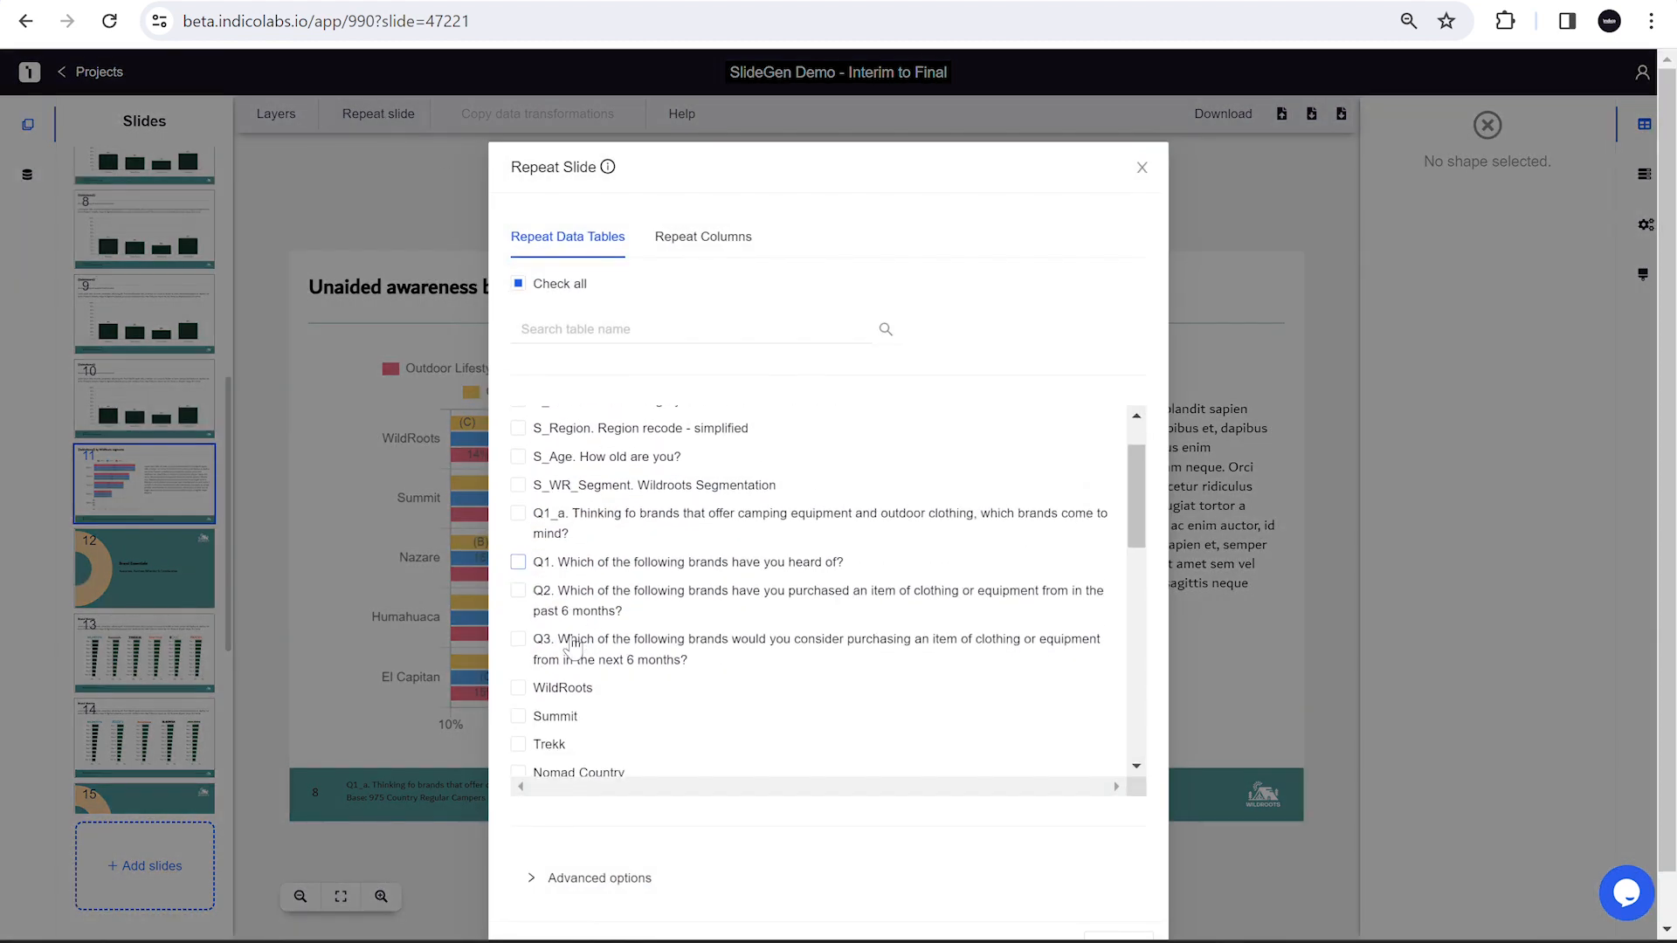
click(518, 546)
click(518, 574)
click(518, 622)
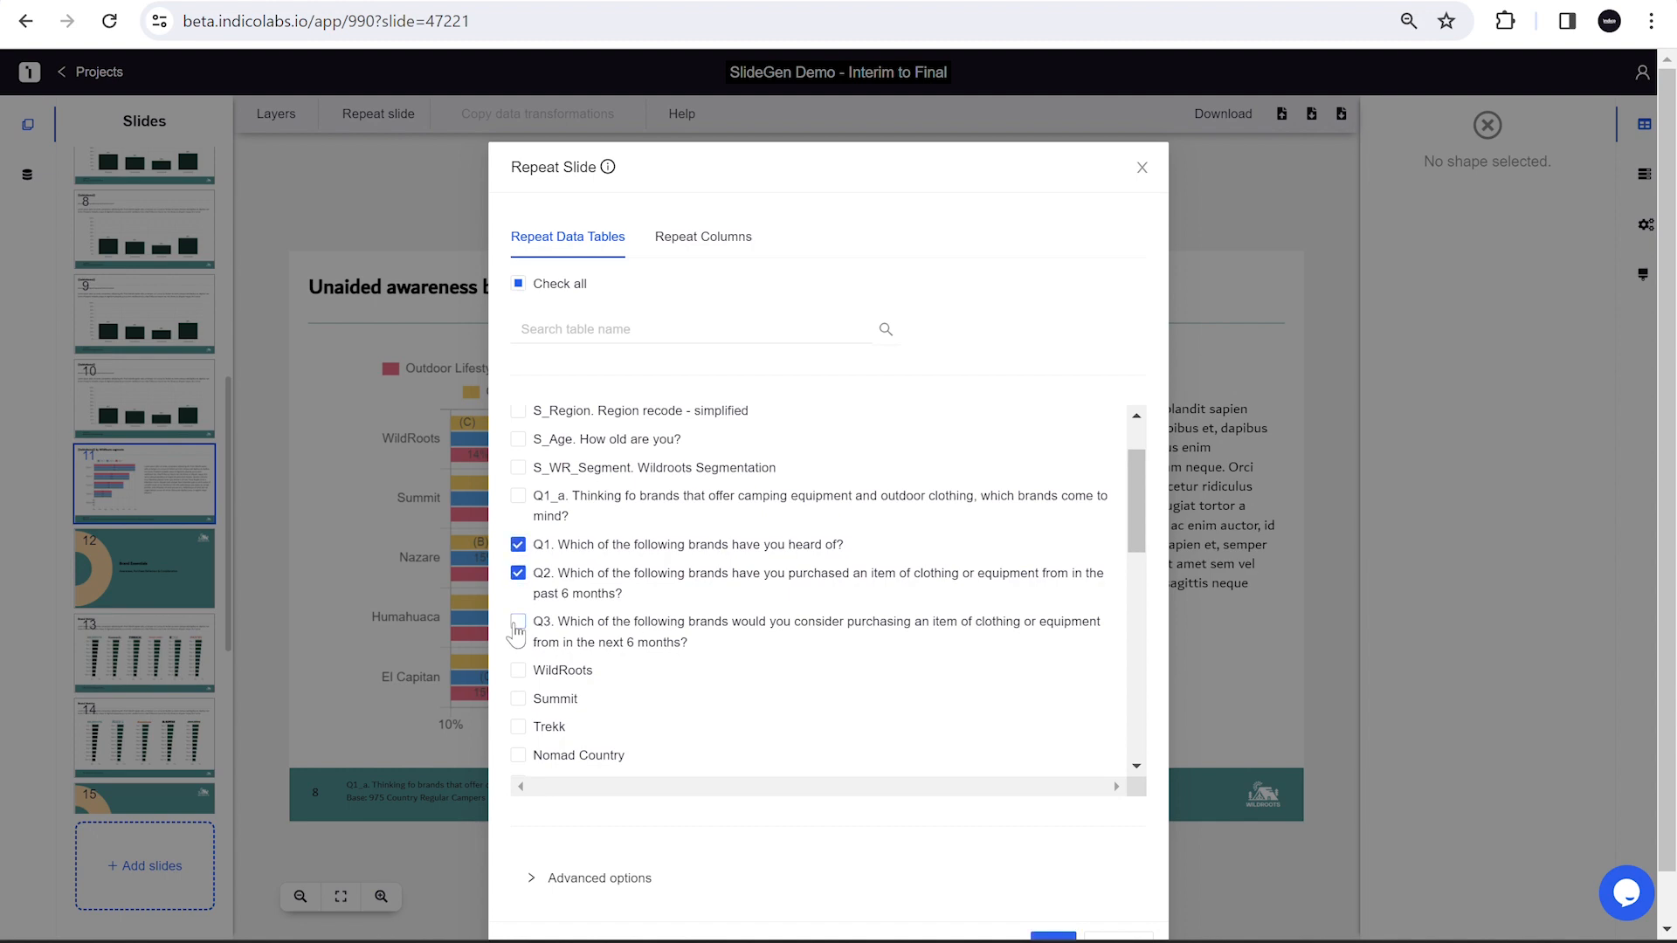
click(1053, 893)
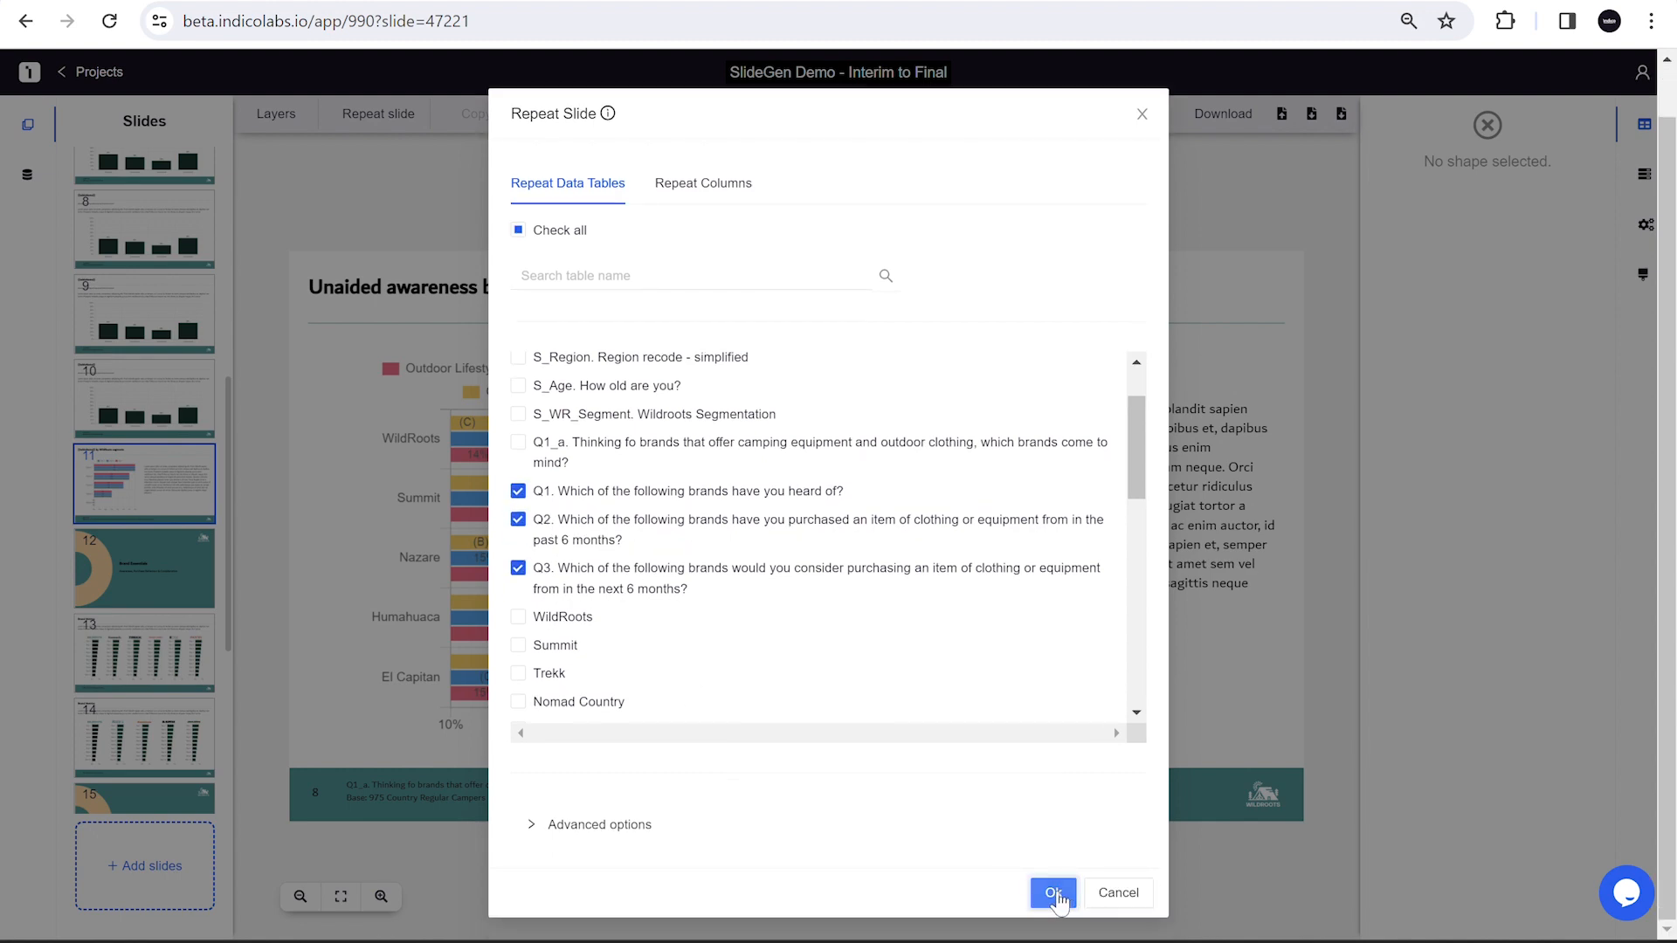
click(1127, 544)
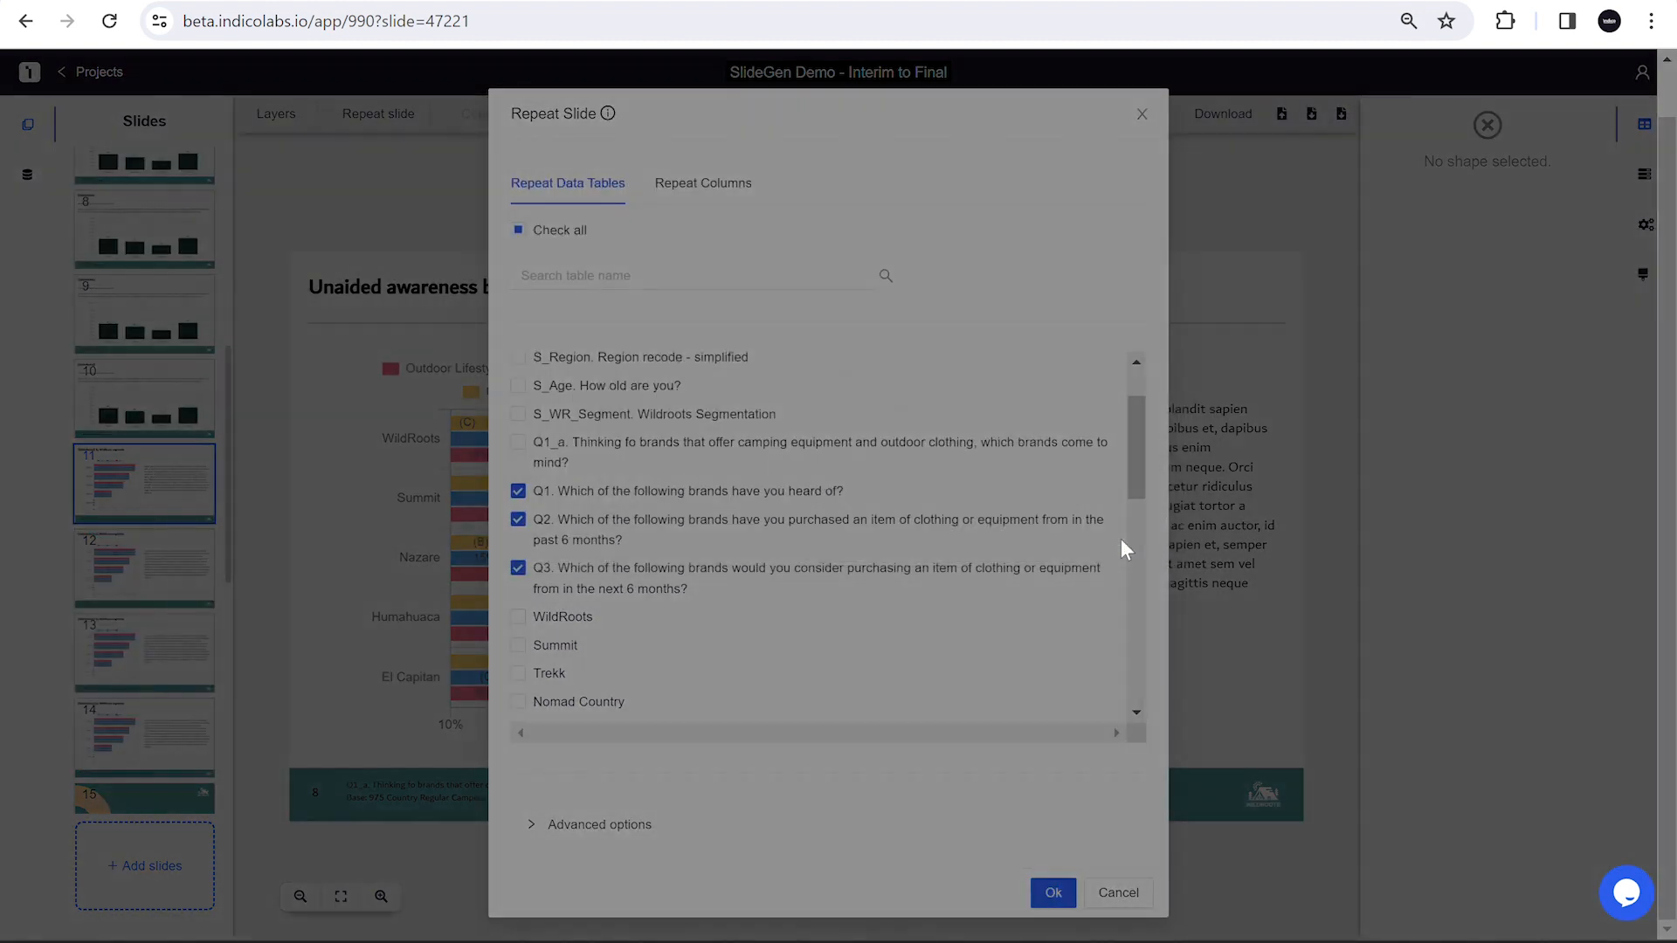
click(1281, 468)
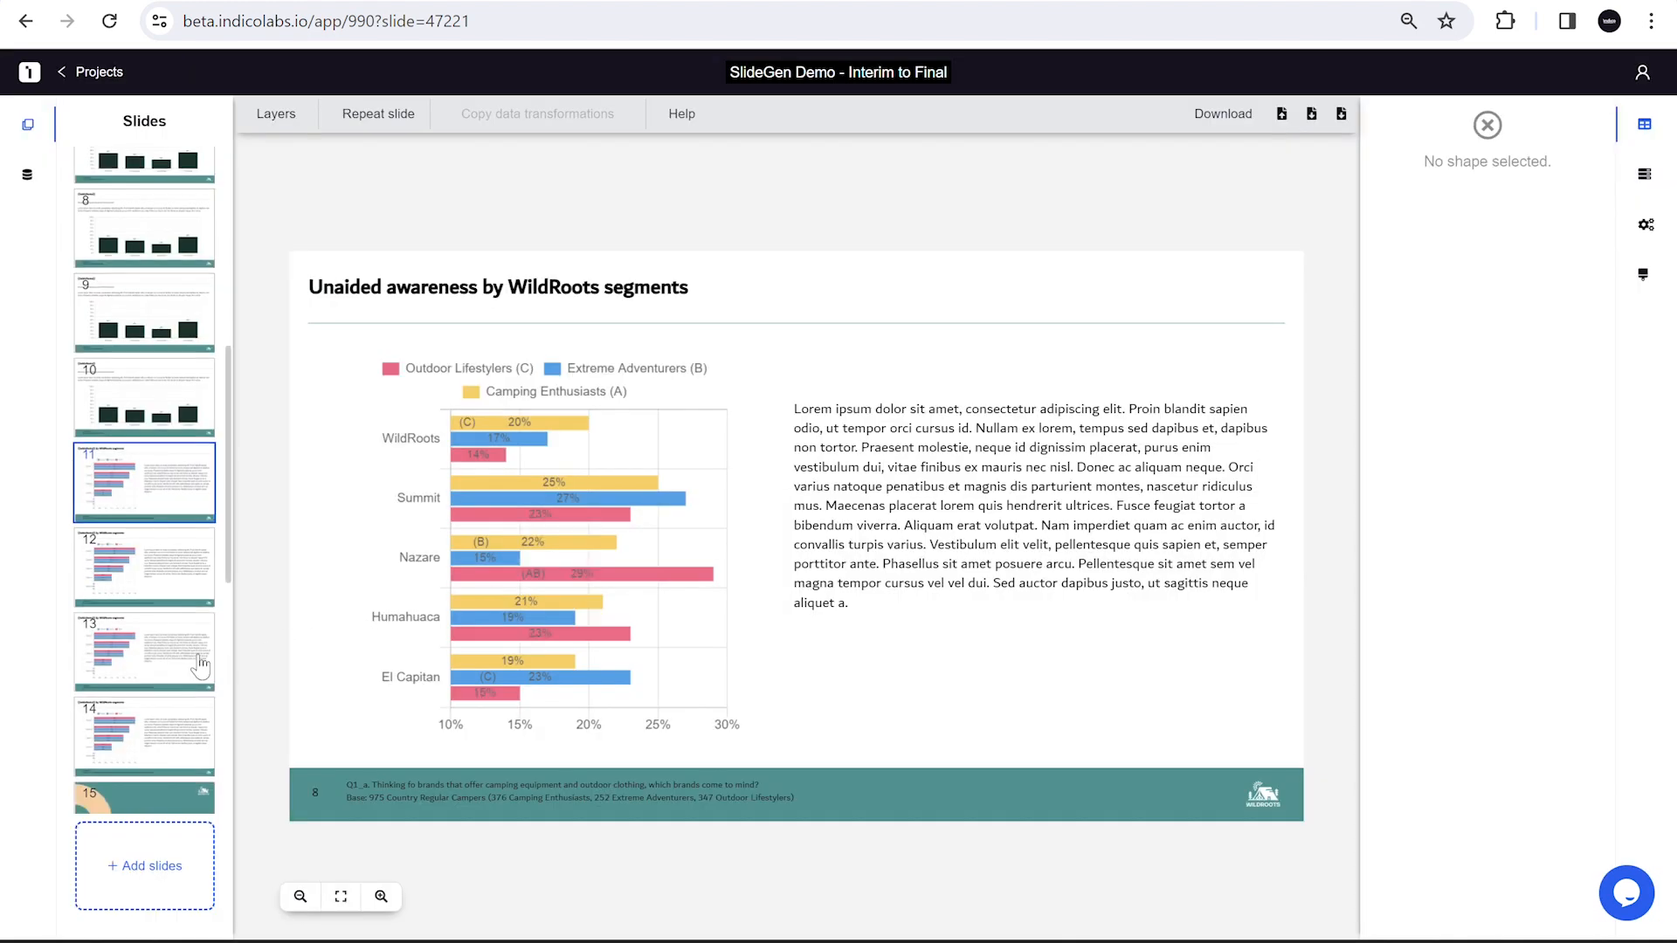
- Repeat the "practical and fashionable" slide for the other seven WildRoots statement tables, from "built to be long-lasting" to "reclaim, reuse and recycle"
scroll(201, 666, down, 6)
click(153, 436)
click(157, 516)
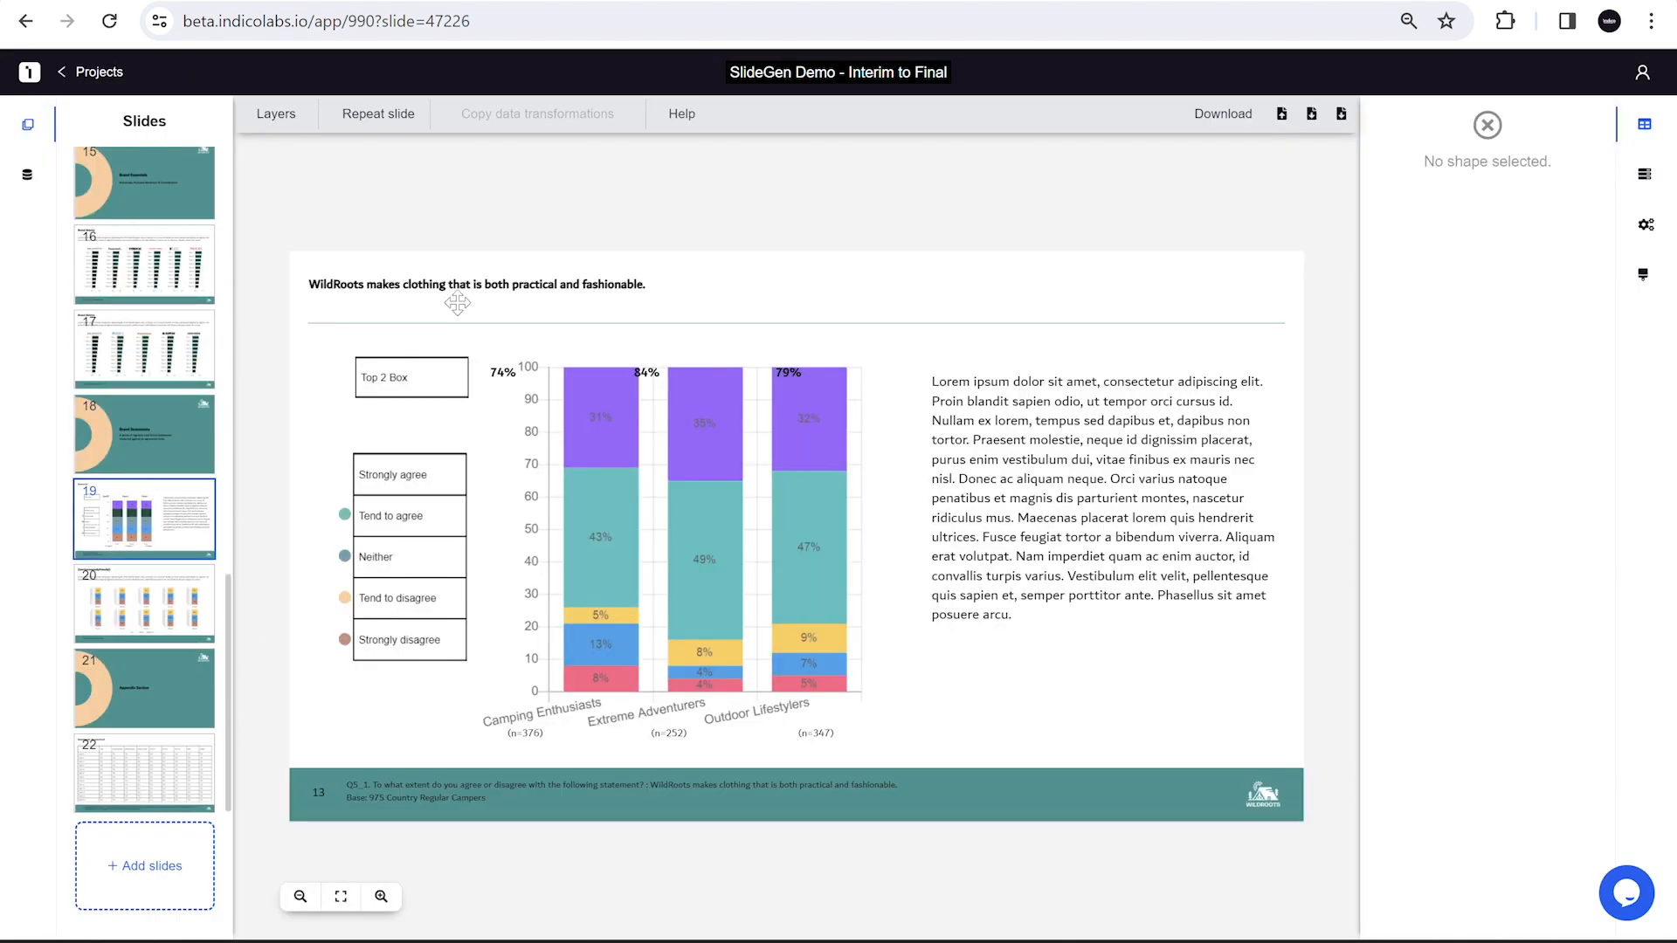
click(284, 387)
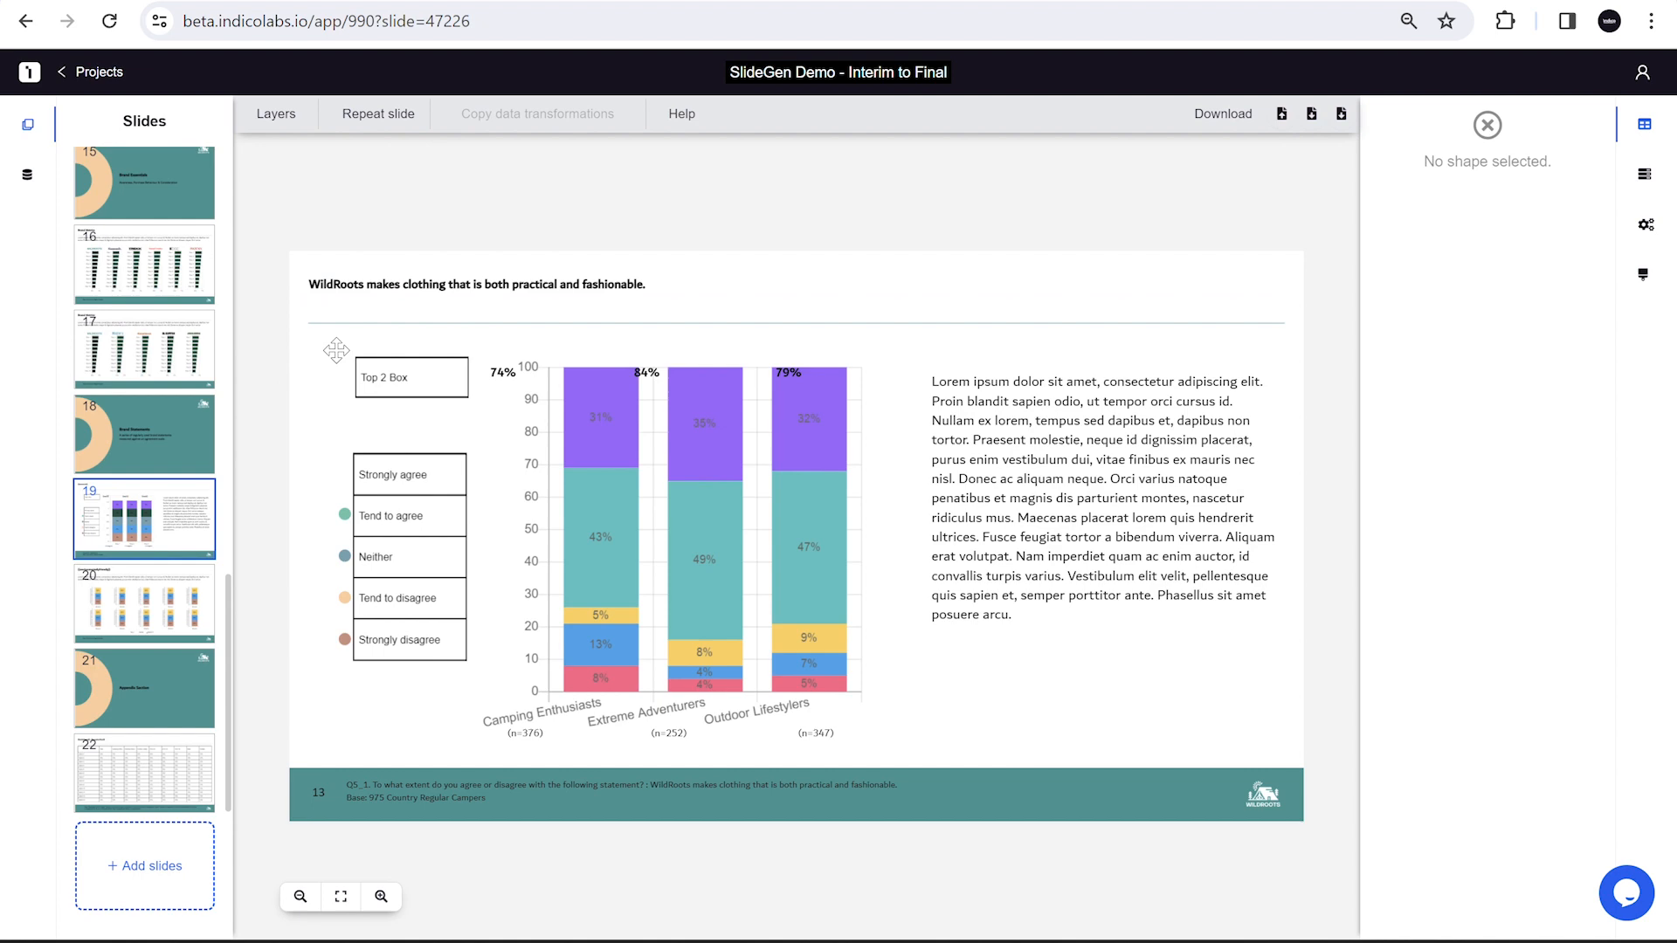
click(373, 115)
scroll(679, 630, down, 5)
scroll(647, 603, up, 1)
click(518, 500)
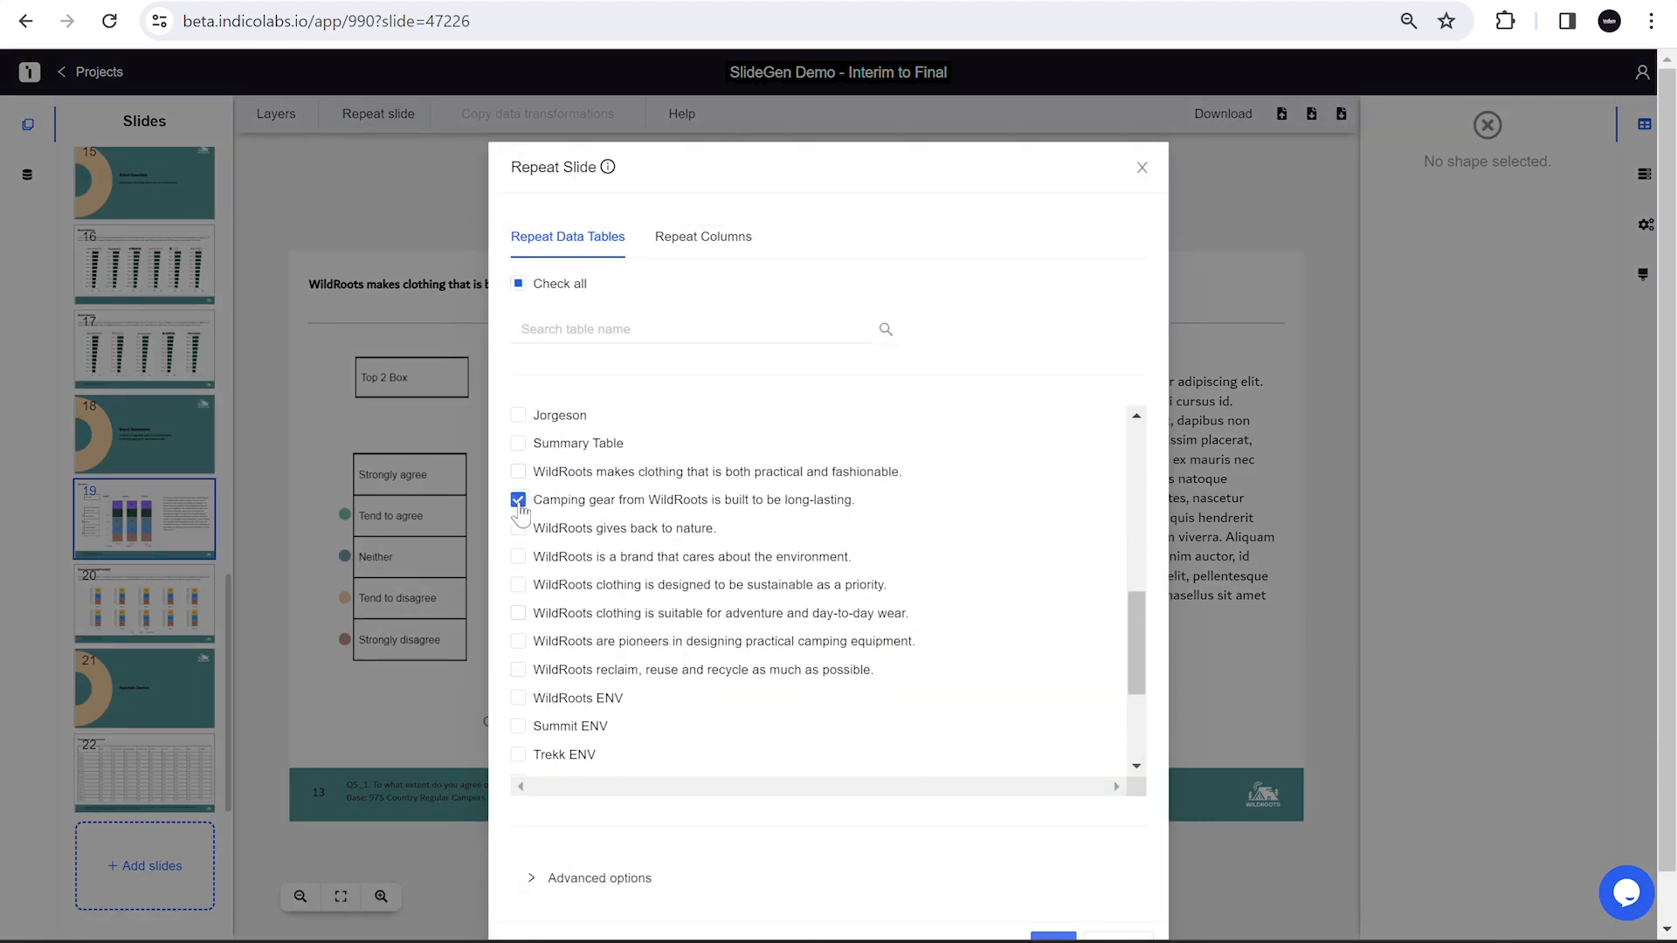
click(518, 528)
click(518, 557)
click(518, 584)
click(518, 613)
click(518, 641)
click(518, 670)
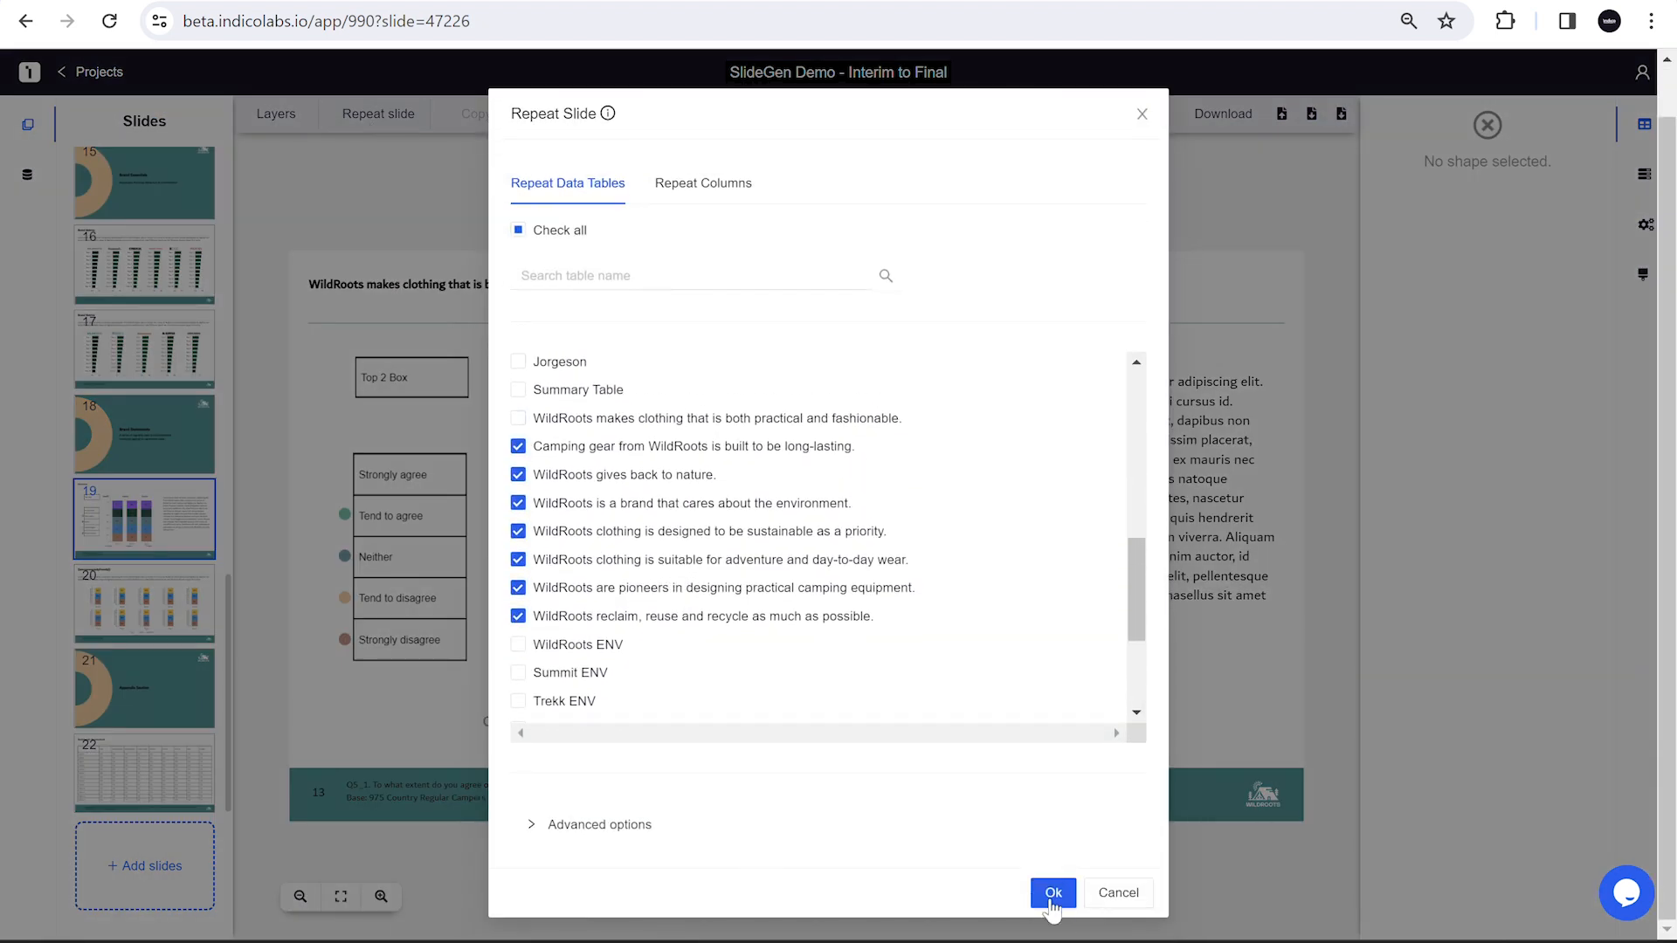
click(1054, 893)
click(1140, 547)
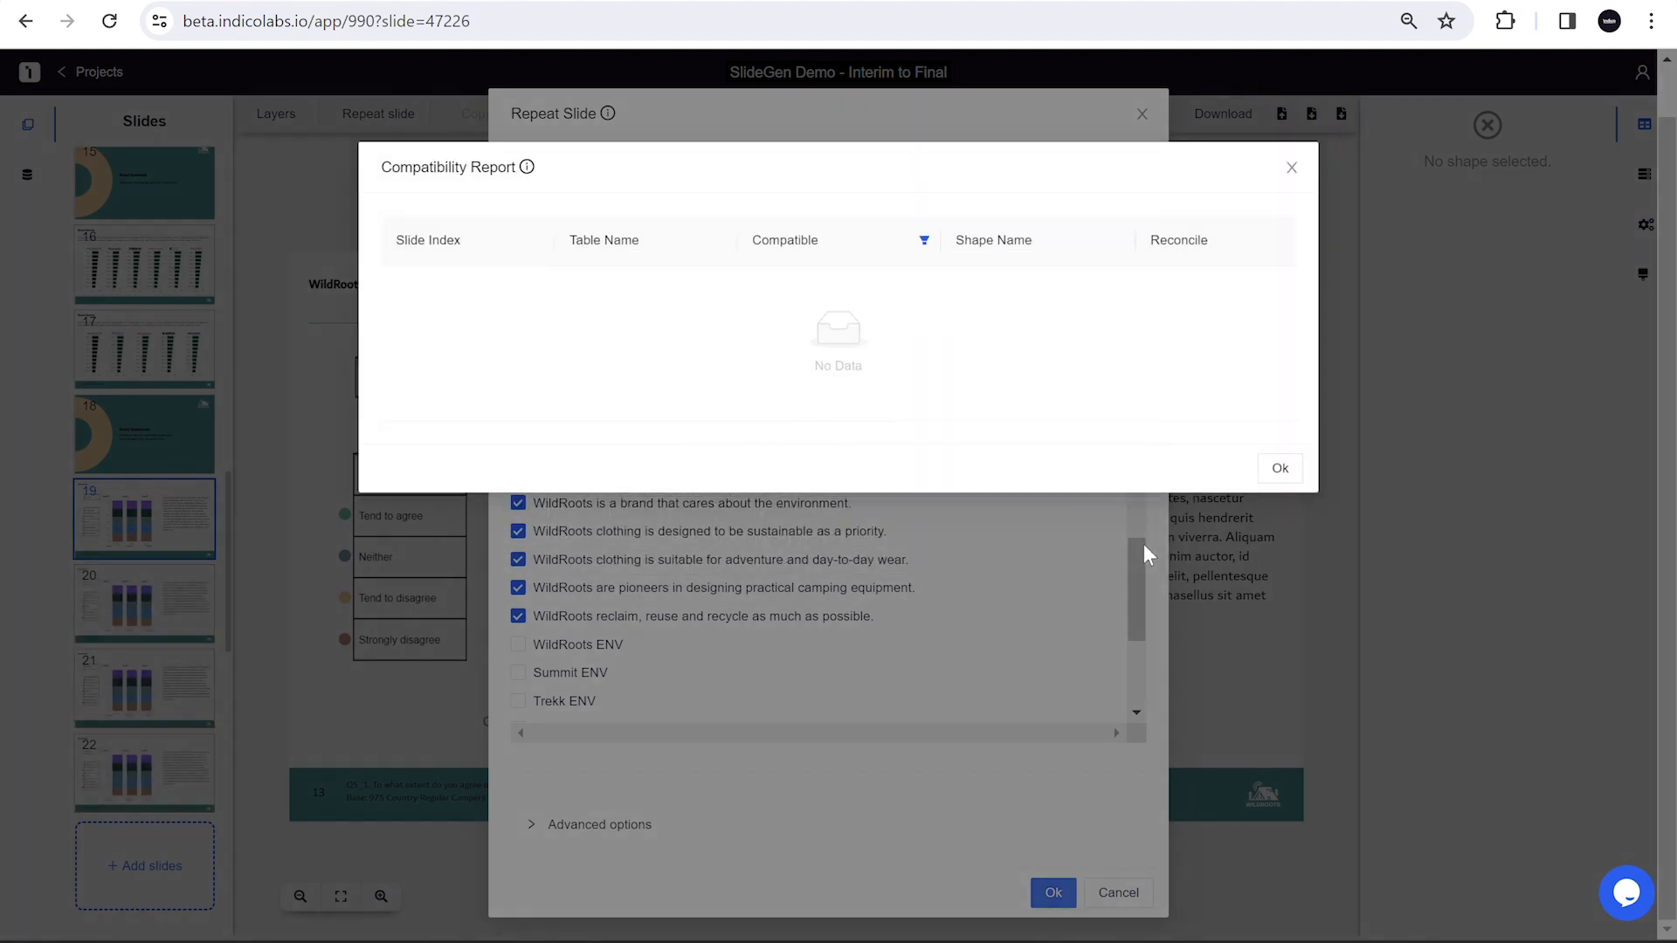
click(1279, 465)
- Review the repeated statement slides, checking the data selections of the base labels, footnote and stacked chart on slide 20
click(175, 619)
click(526, 738)
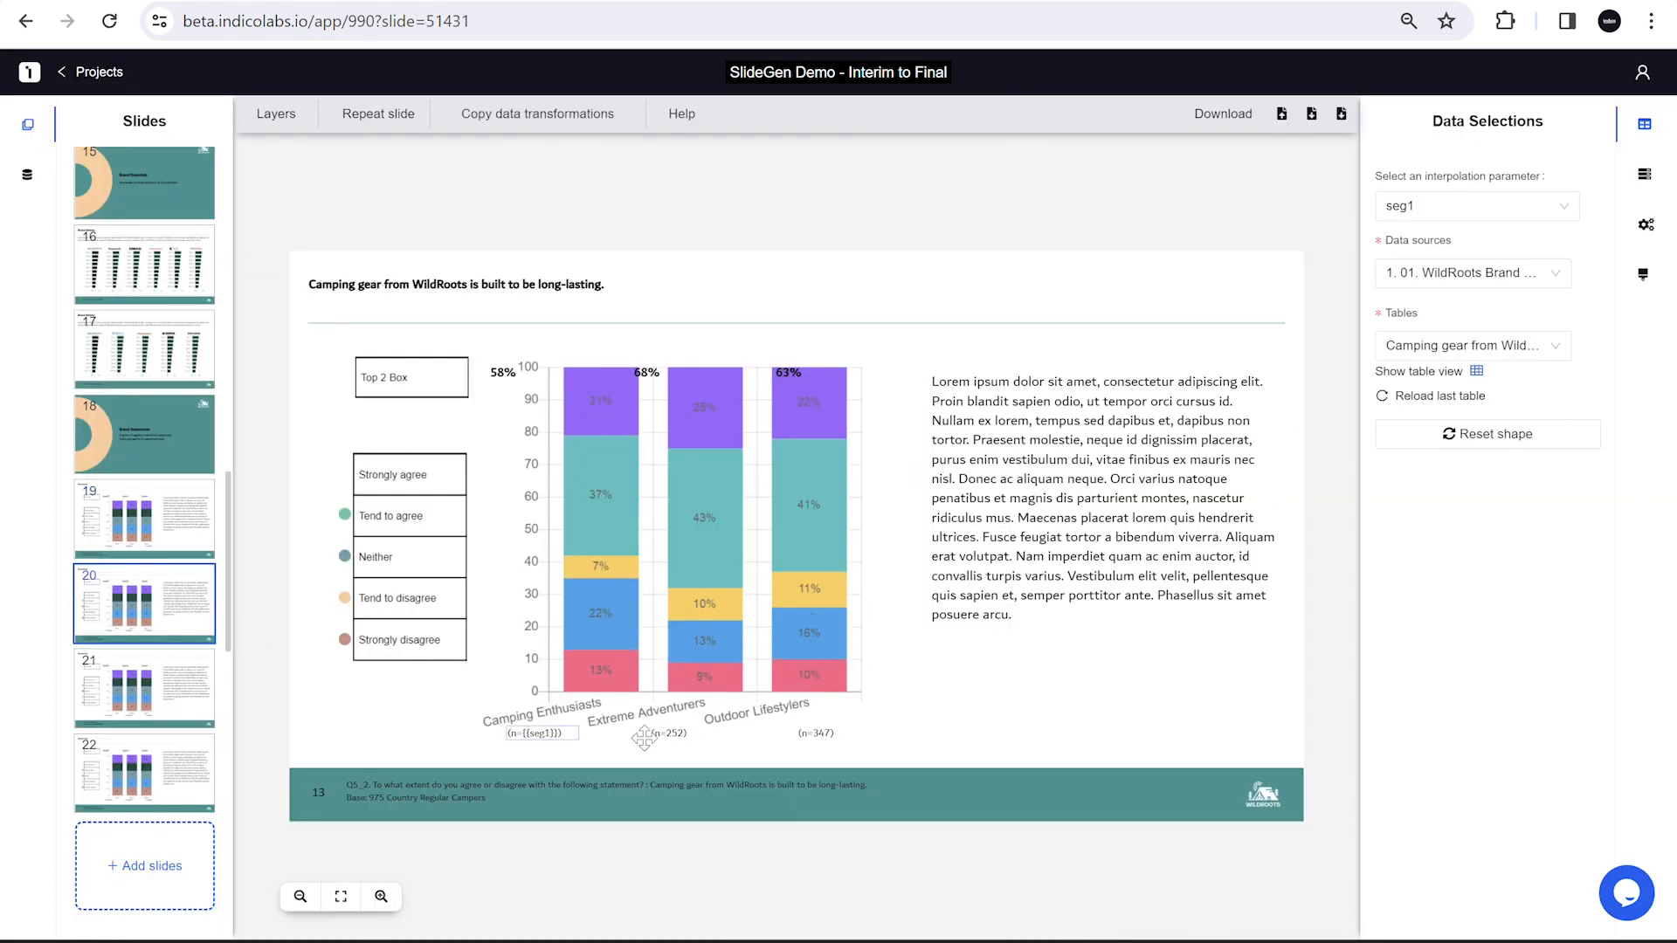
click(645, 738)
click(375, 797)
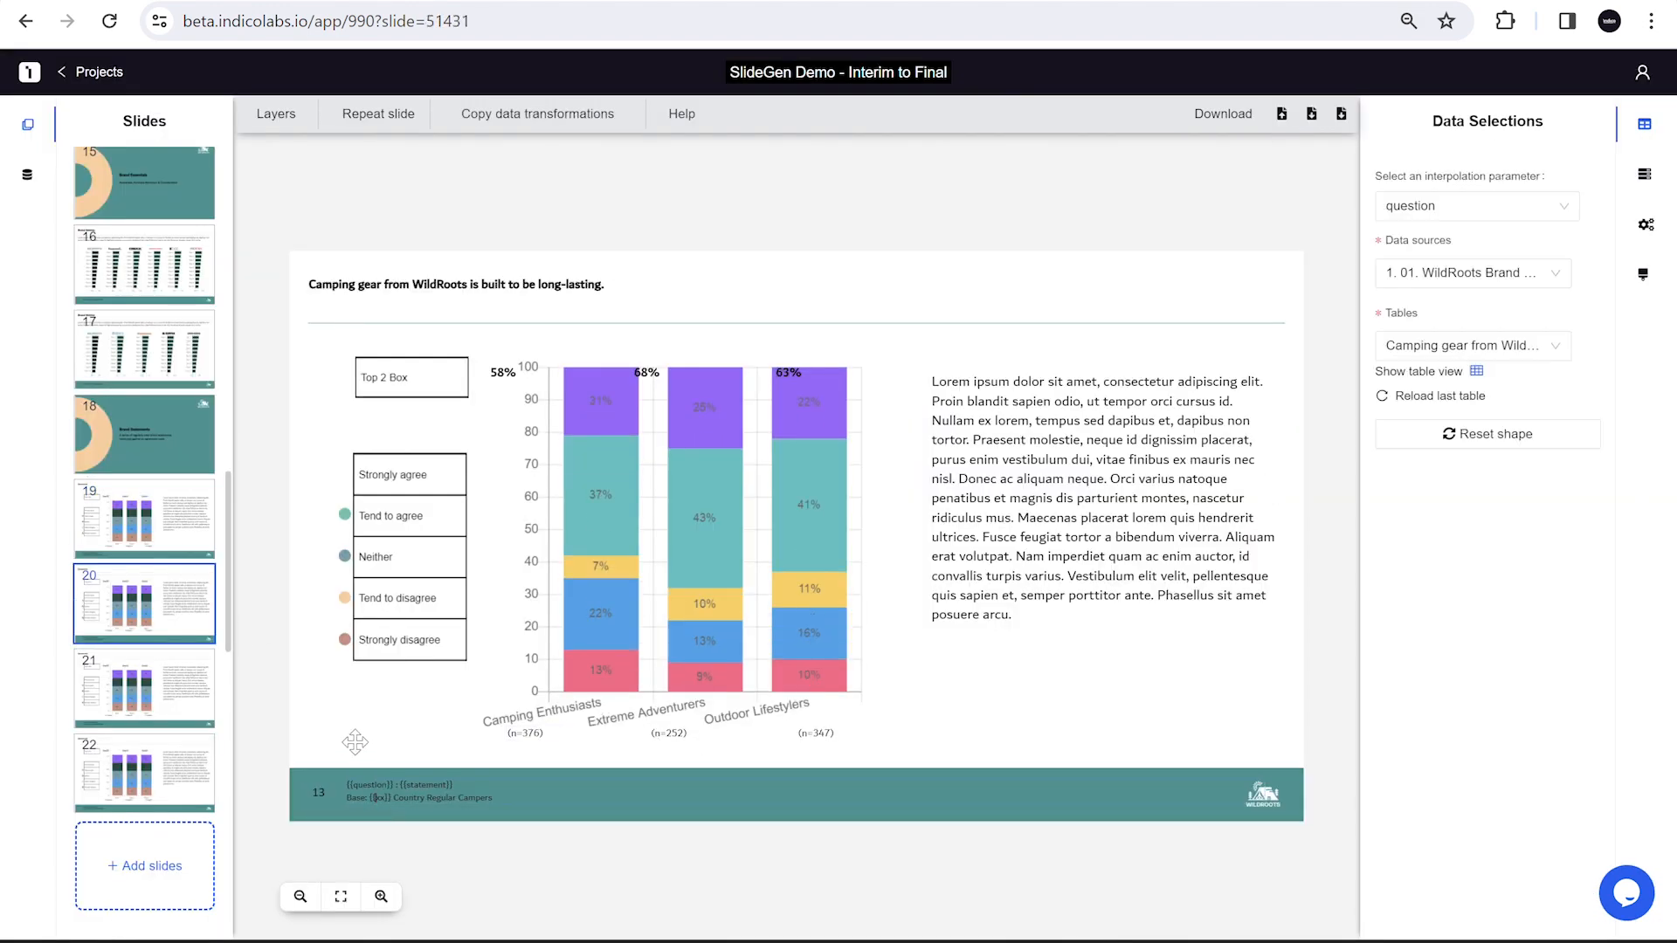
click(756, 486)
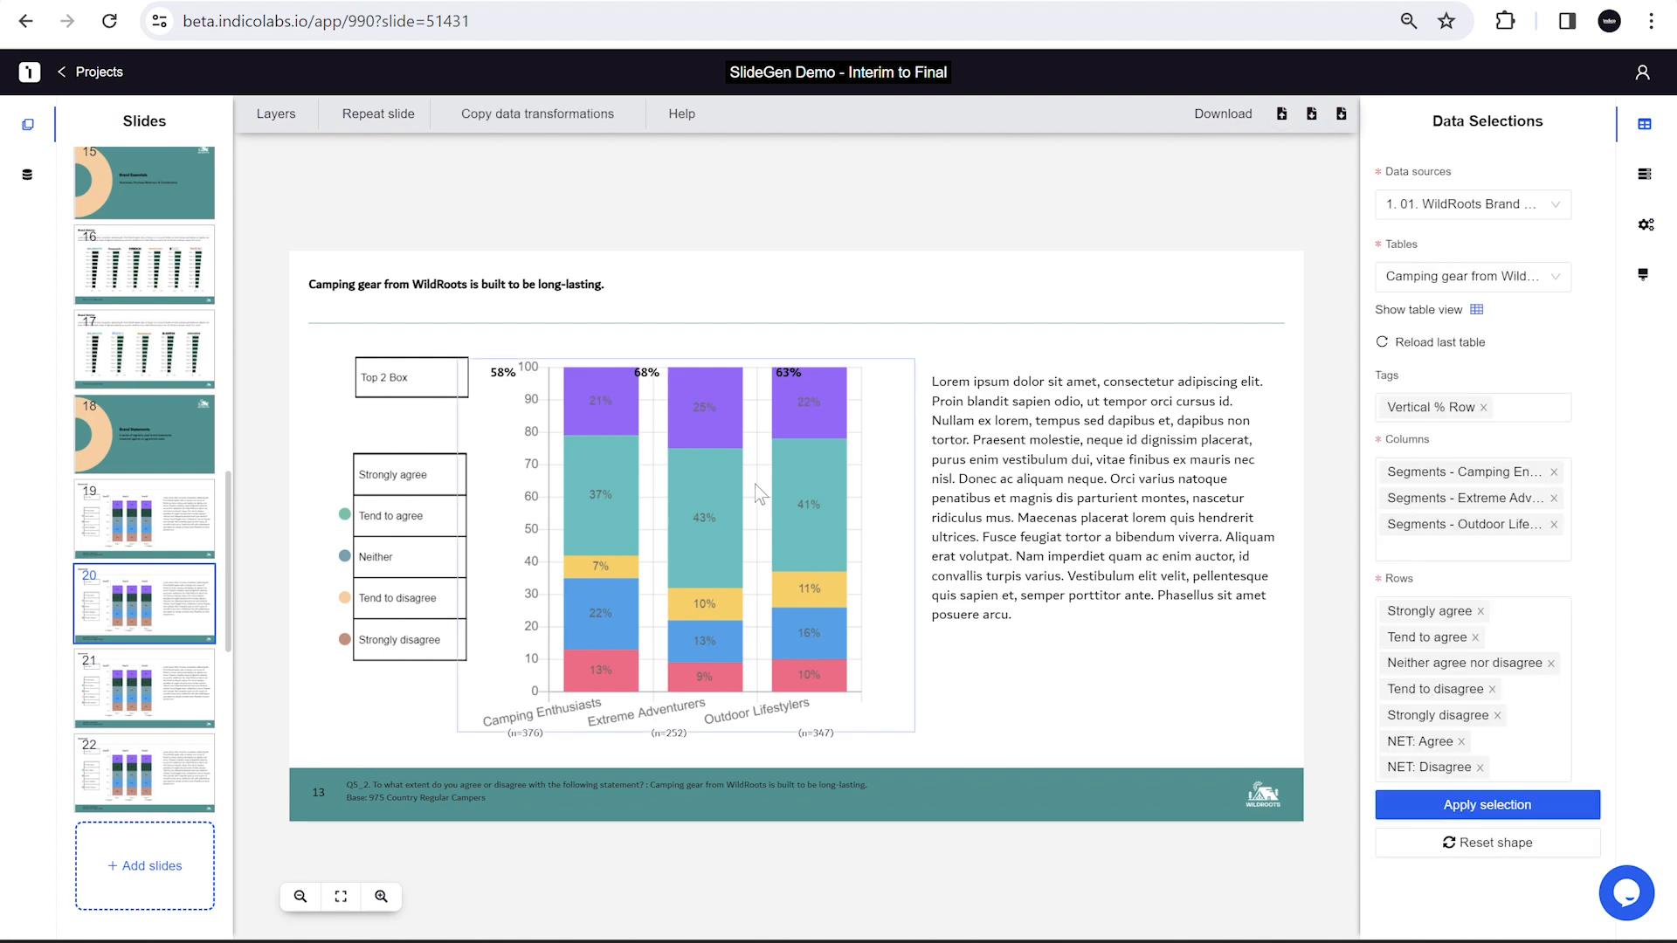
click(85, 722)
scroll(84, 722, down, 3)
click(139, 517)
click(139, 589)
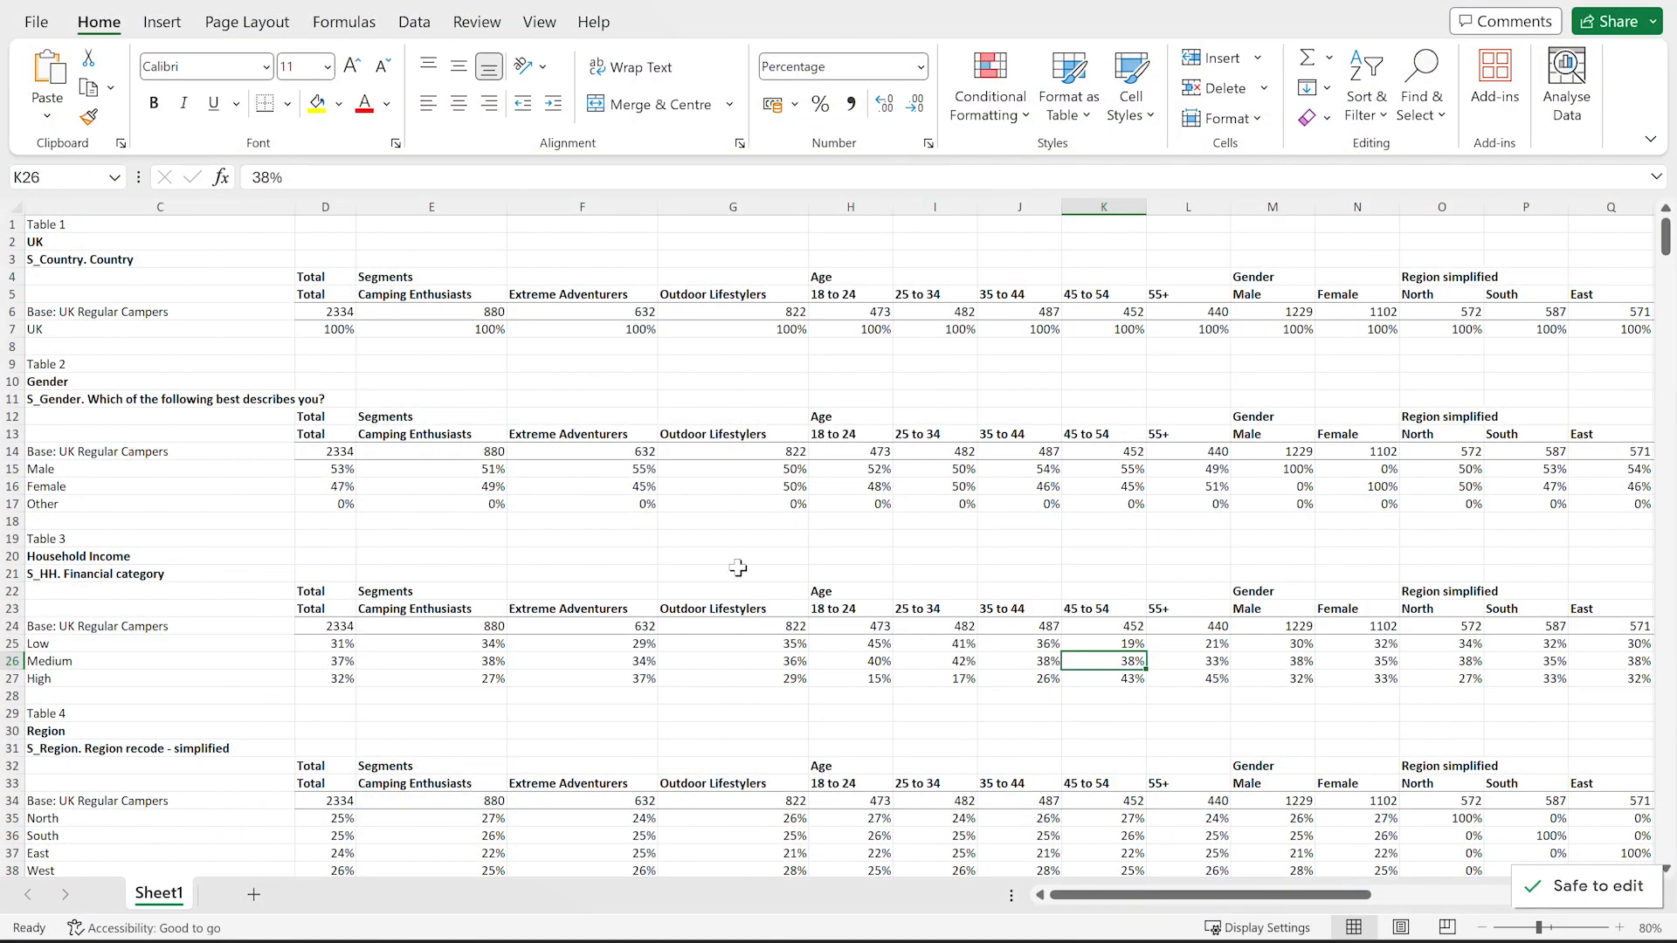
scroll(738, 569, down, 1)
scroll(739, 569, up, 1)
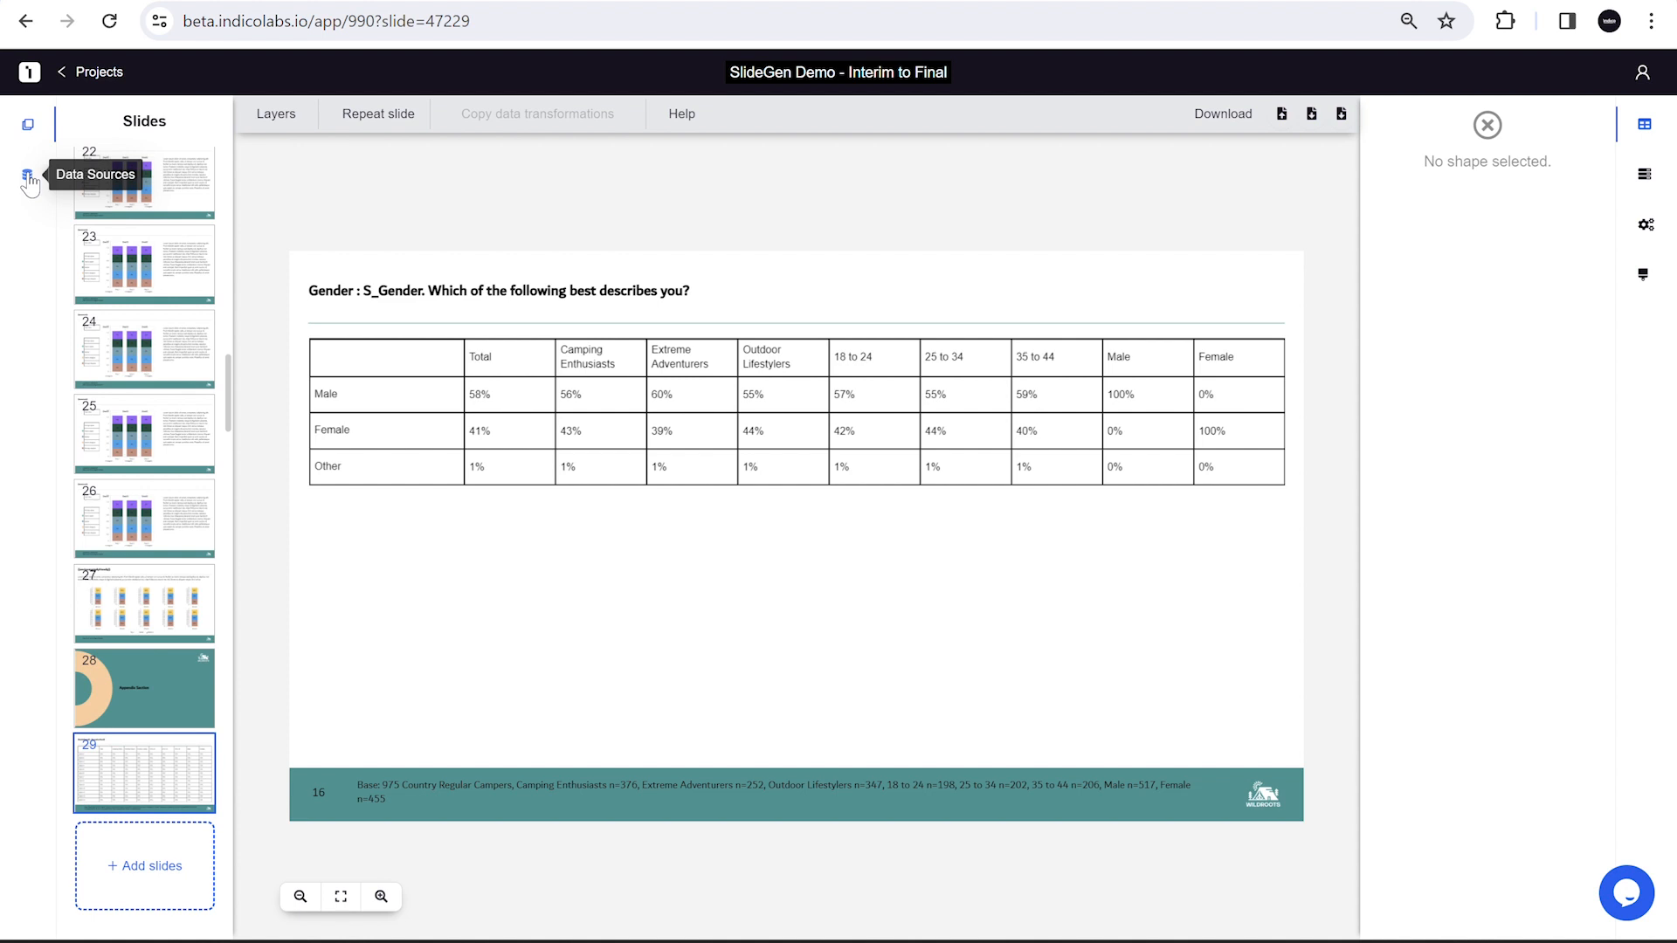
- Upload "02. WildRoots Brand Check UK - FINAL DATA" as a second data source using the Quester_New parser
click(29, 179)
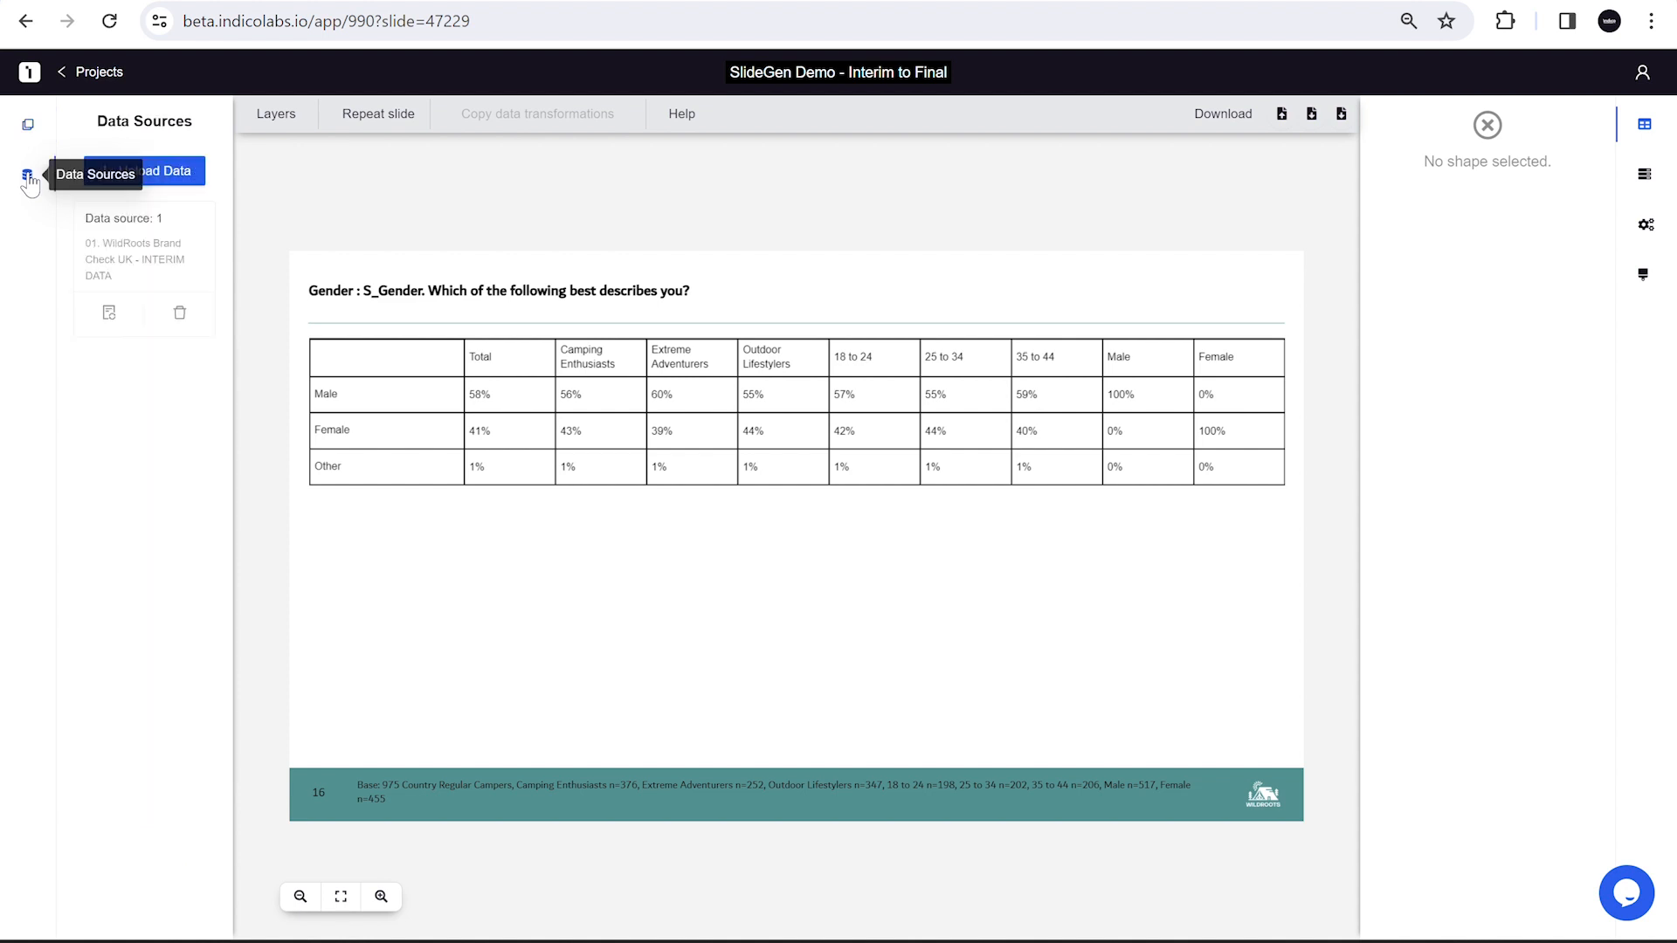
click(190, 182)
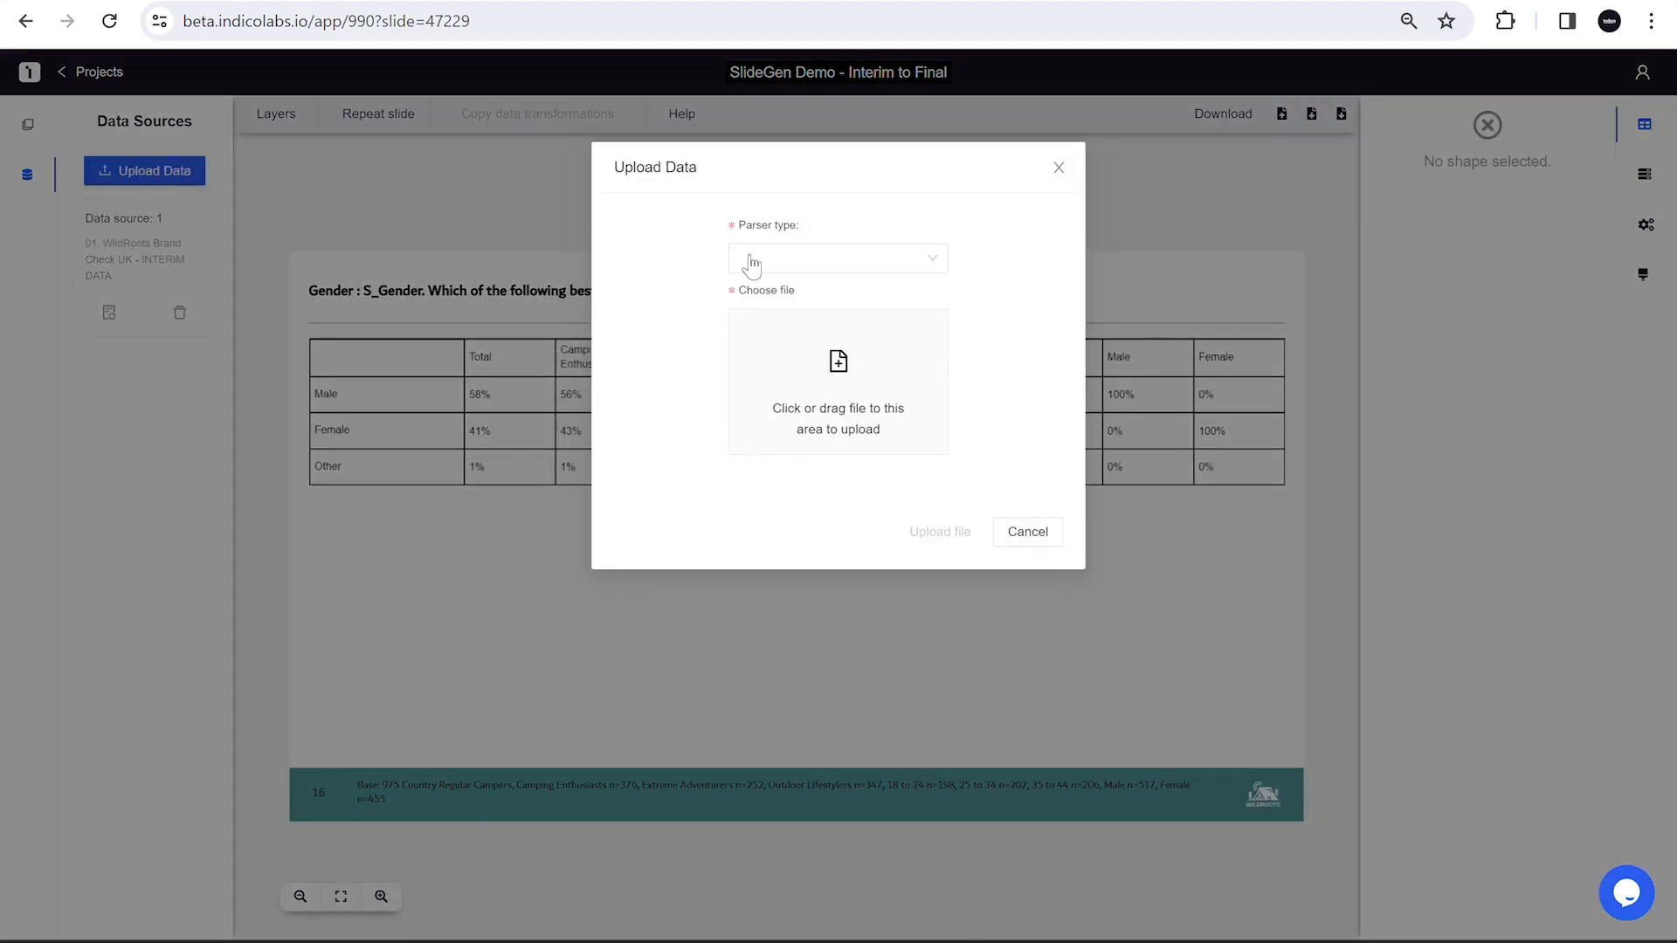
click(752, 259)
scroll(775, 419, down, 3)
click(777, 455)
click(839, 381)
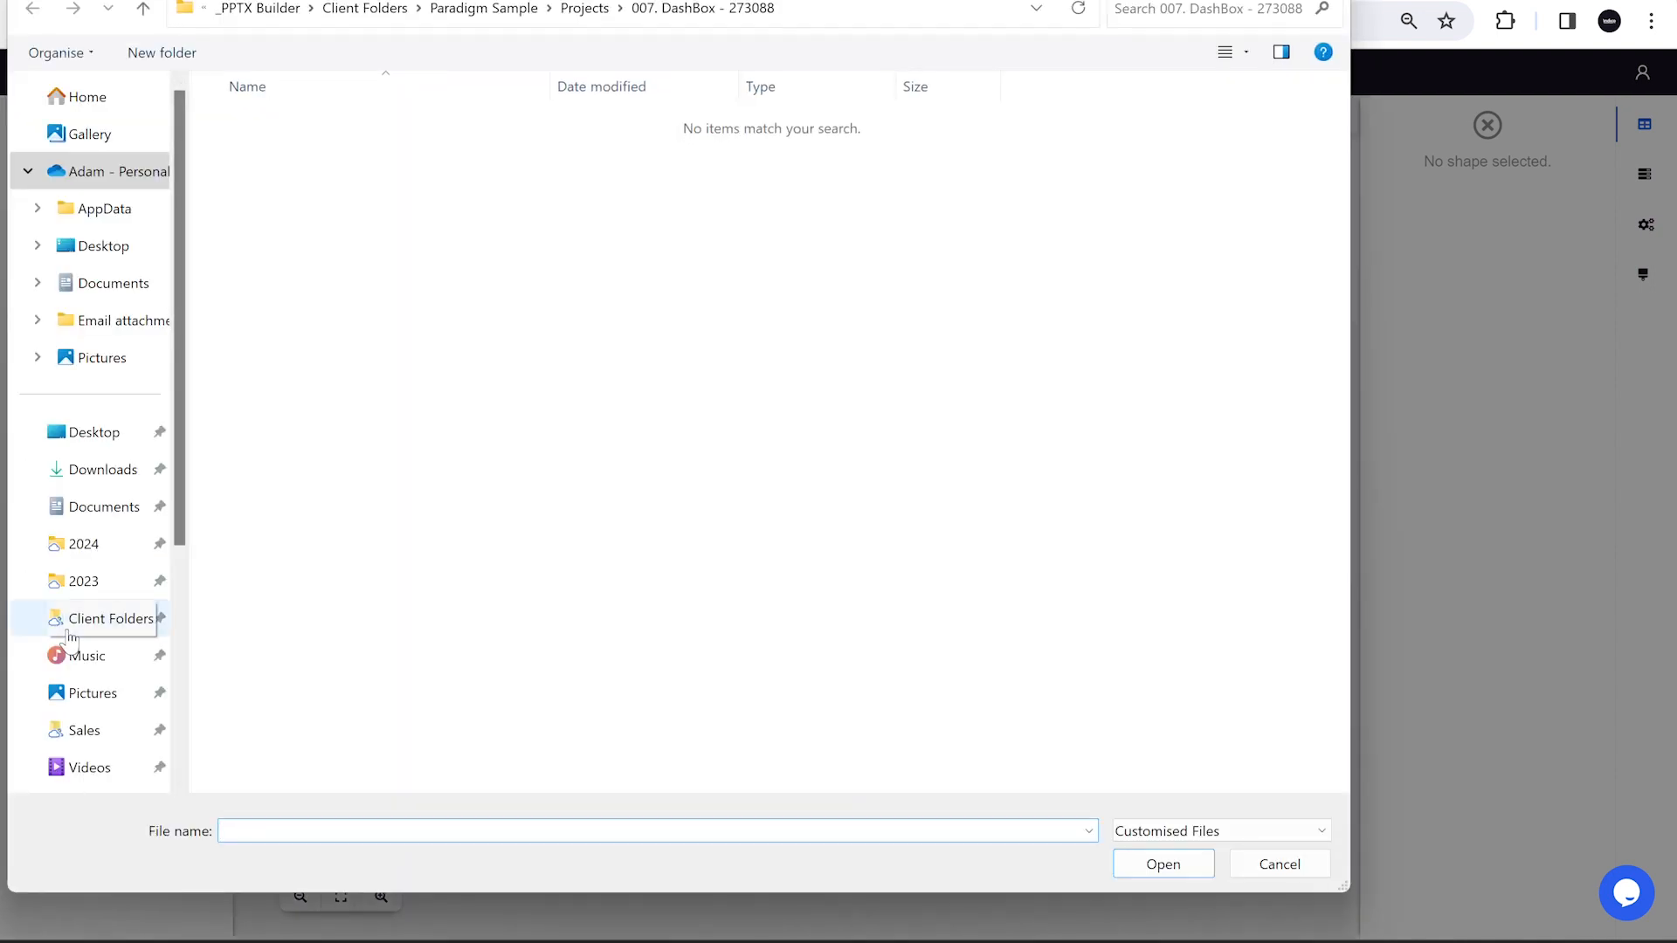
scroll(88, 349, down, 5)
click(87, 426)
double_click(473, 161)
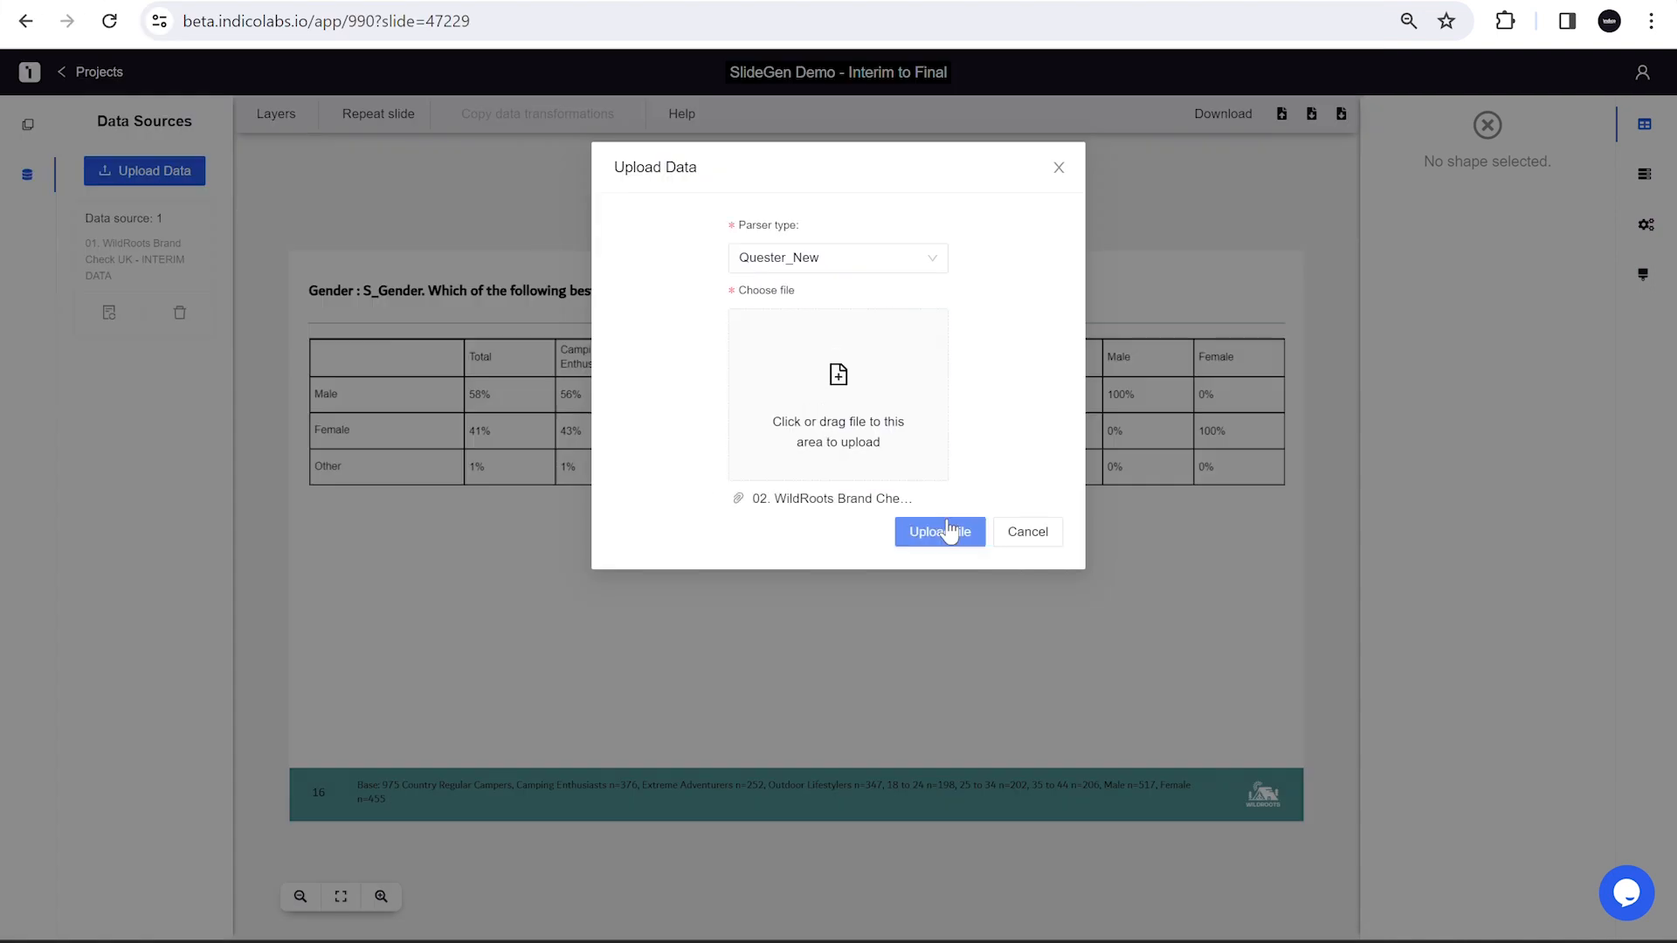
click(944, 524)
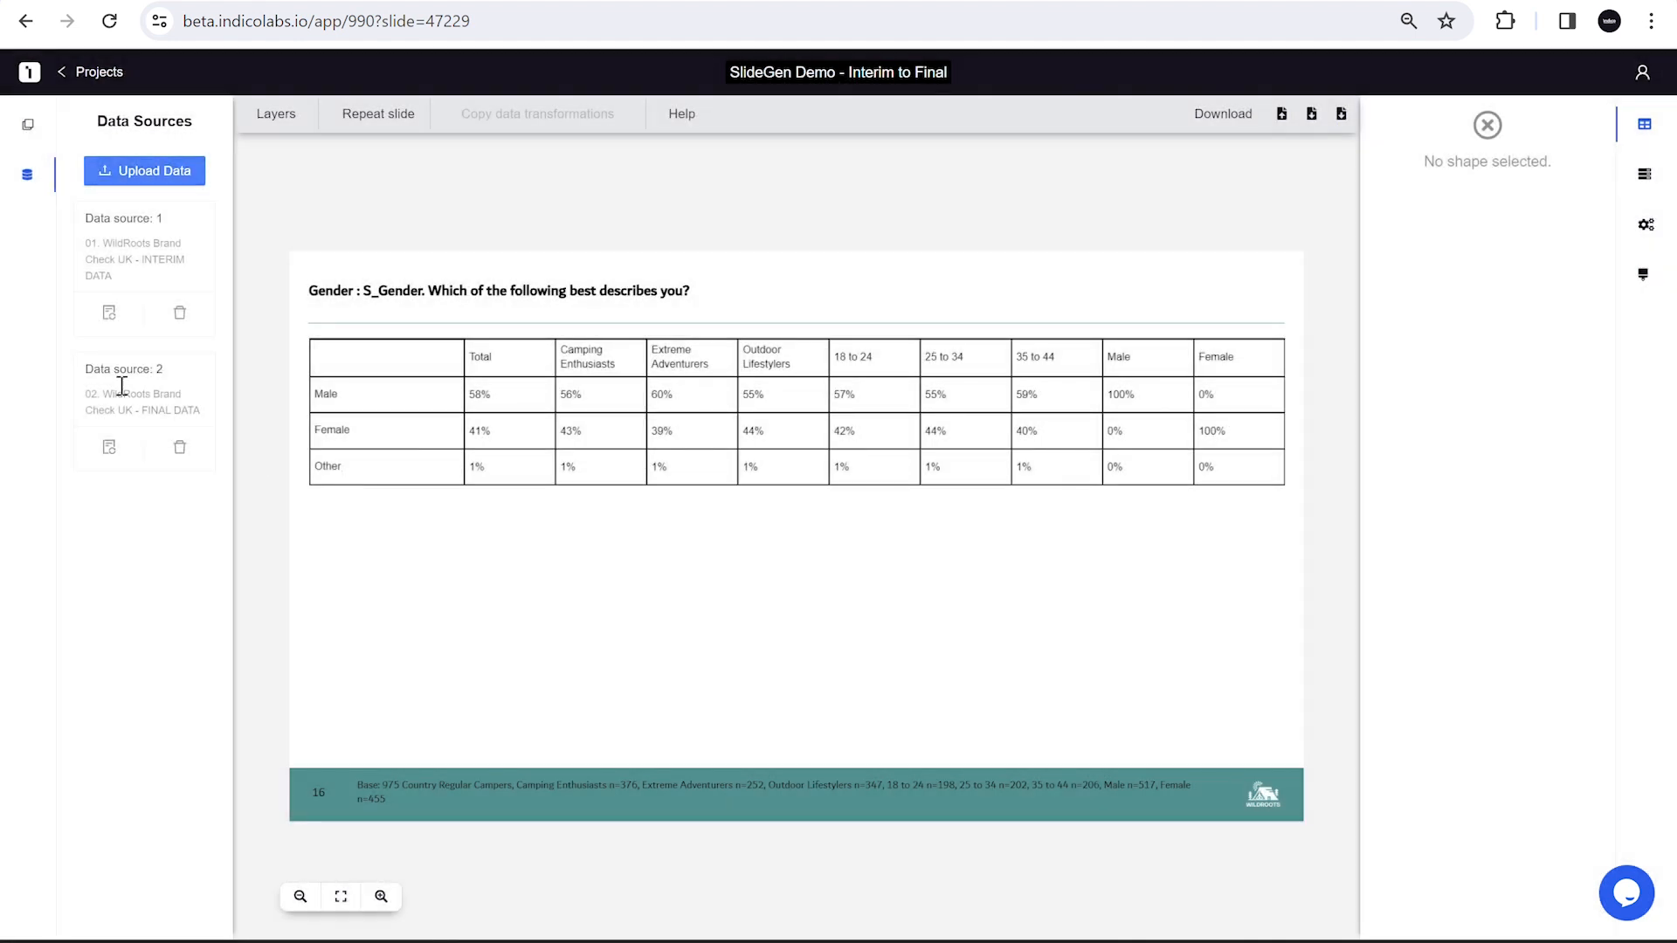
- Inspect the UK Demographics slide and check which data source feeds the Extreme Adventurers percentage
click(31, 130)
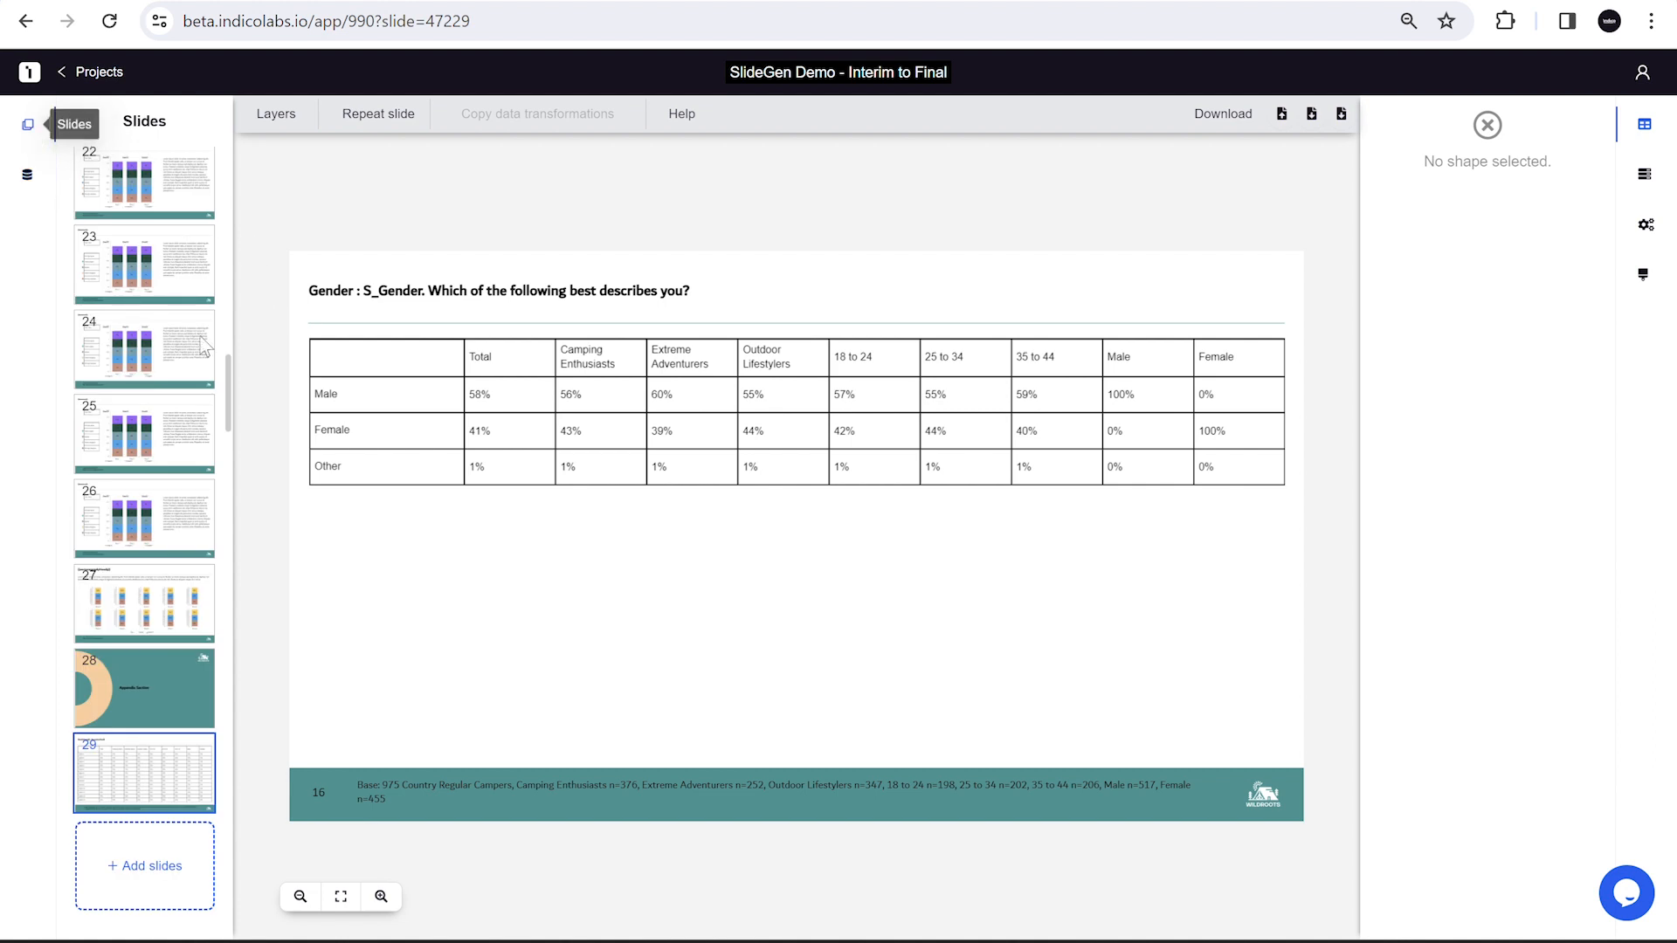
scroll(144, 393, up, 10)
scroll(178, 354, up, 2)
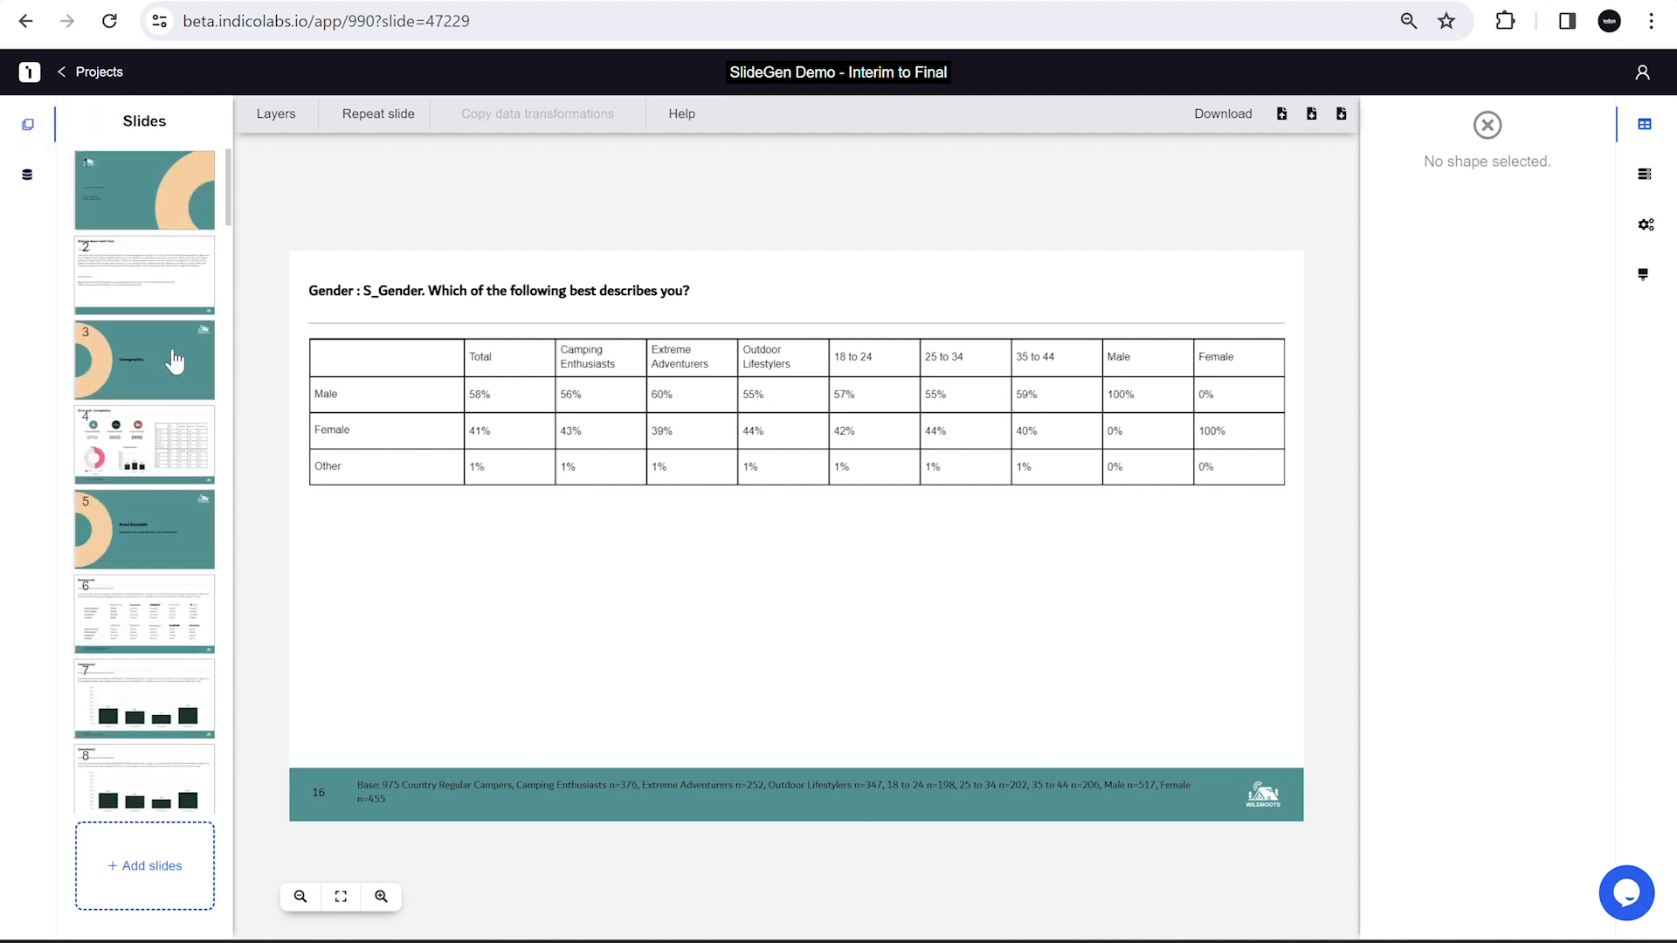
click(152, 457)
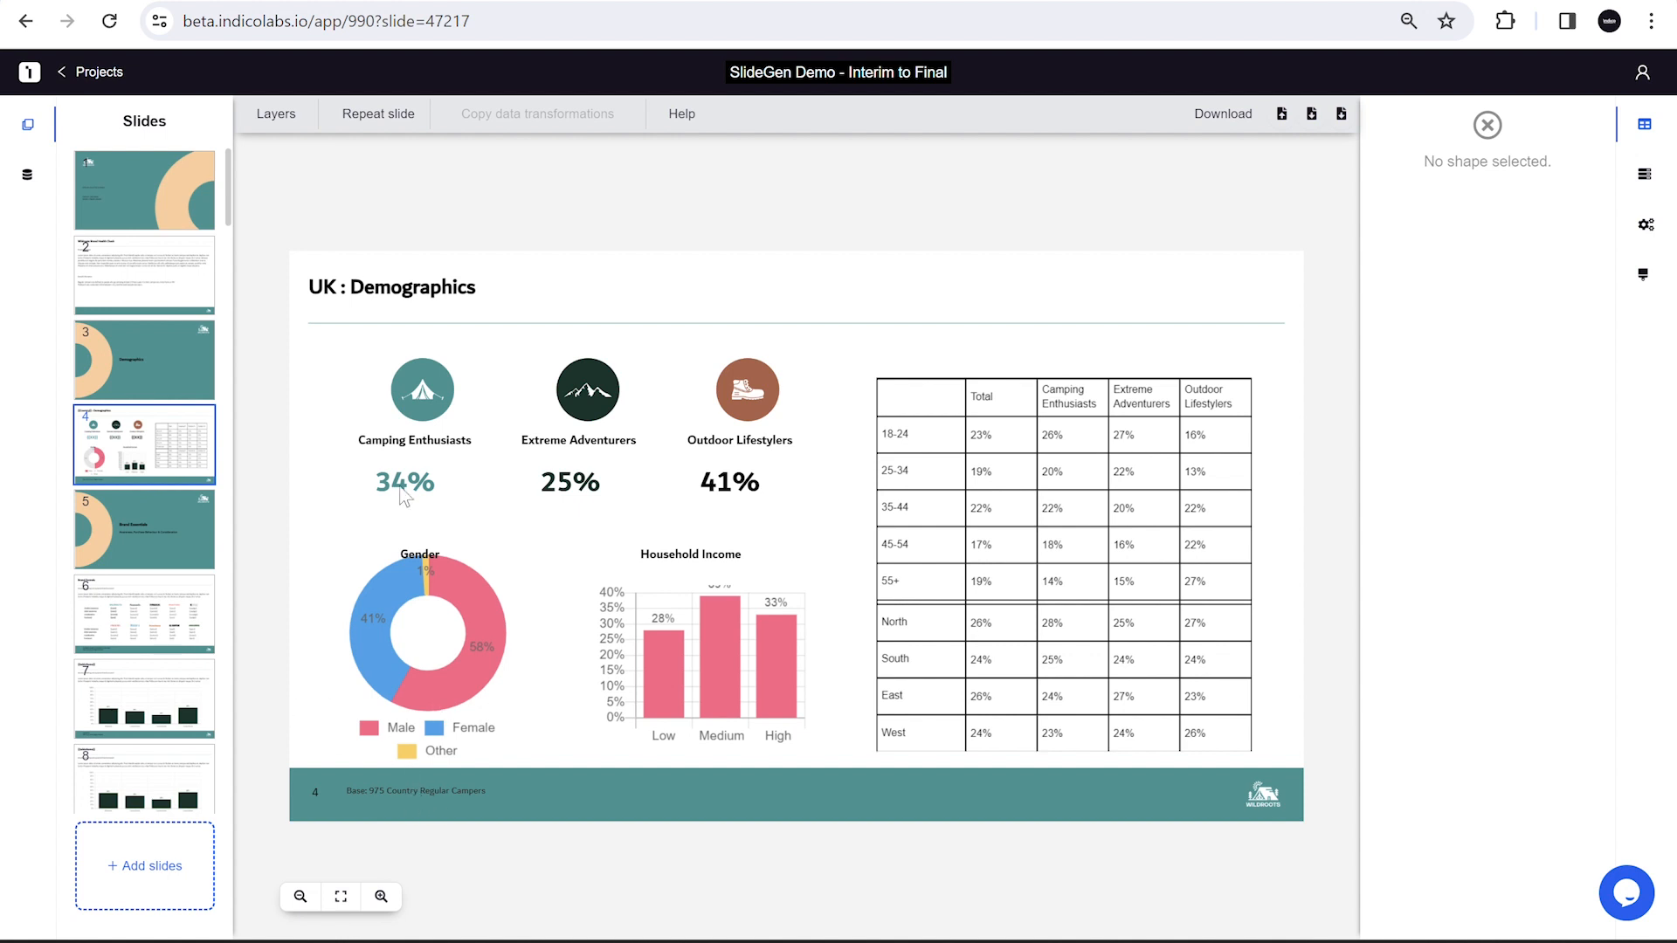
click(591, 488)
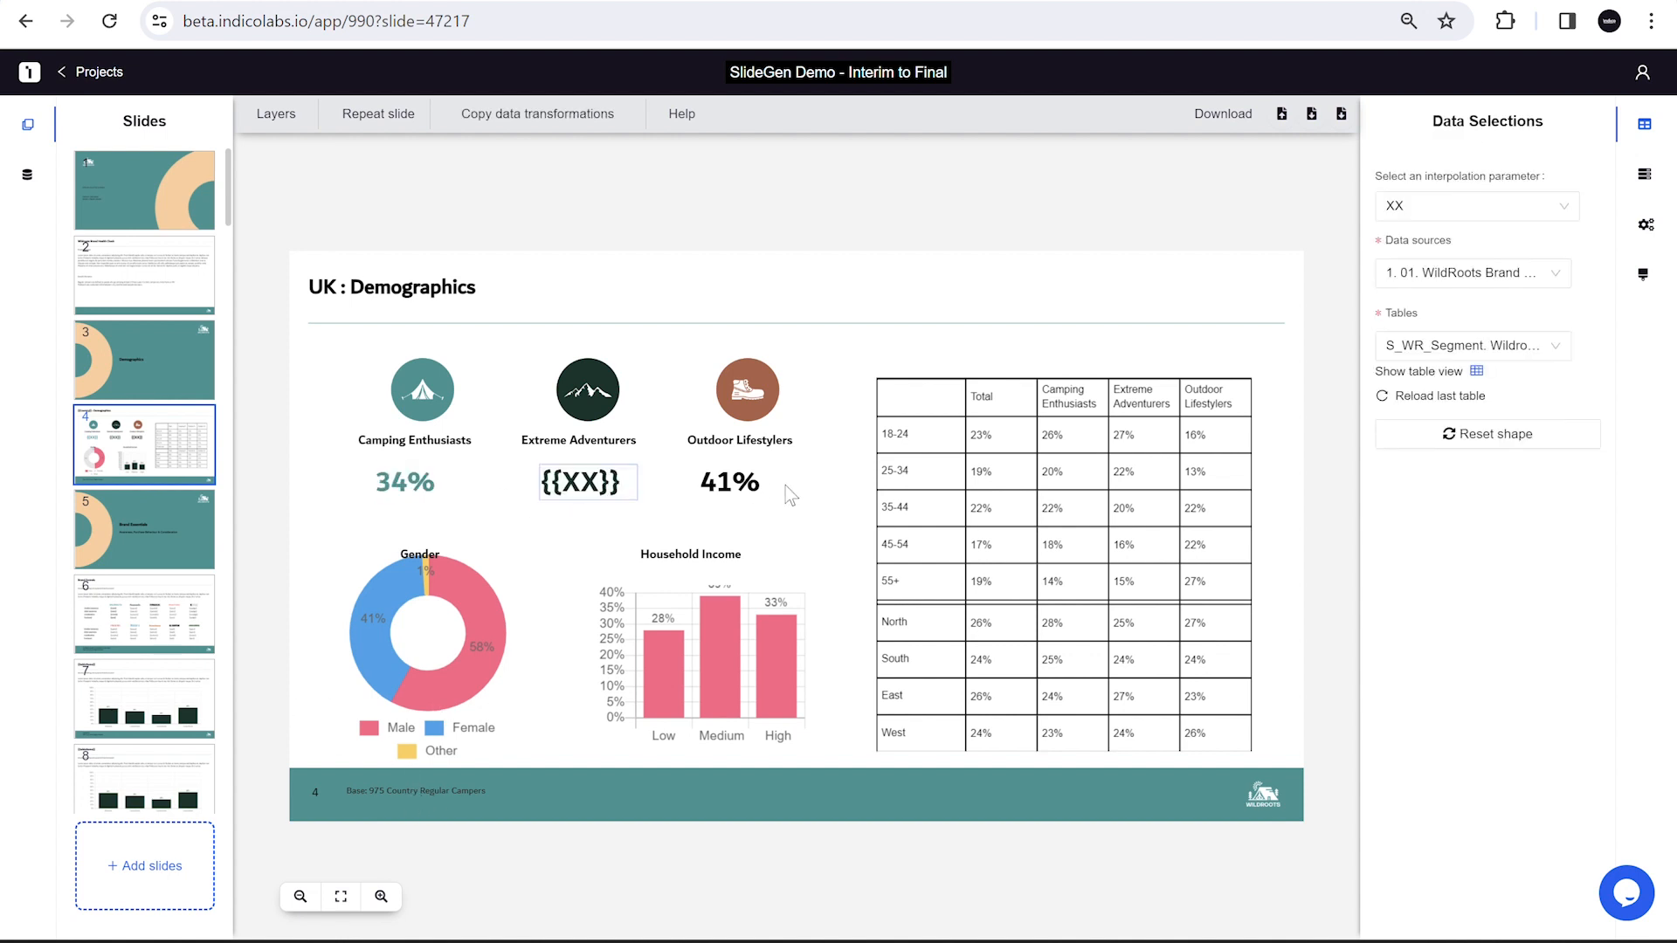
click(376, 520)
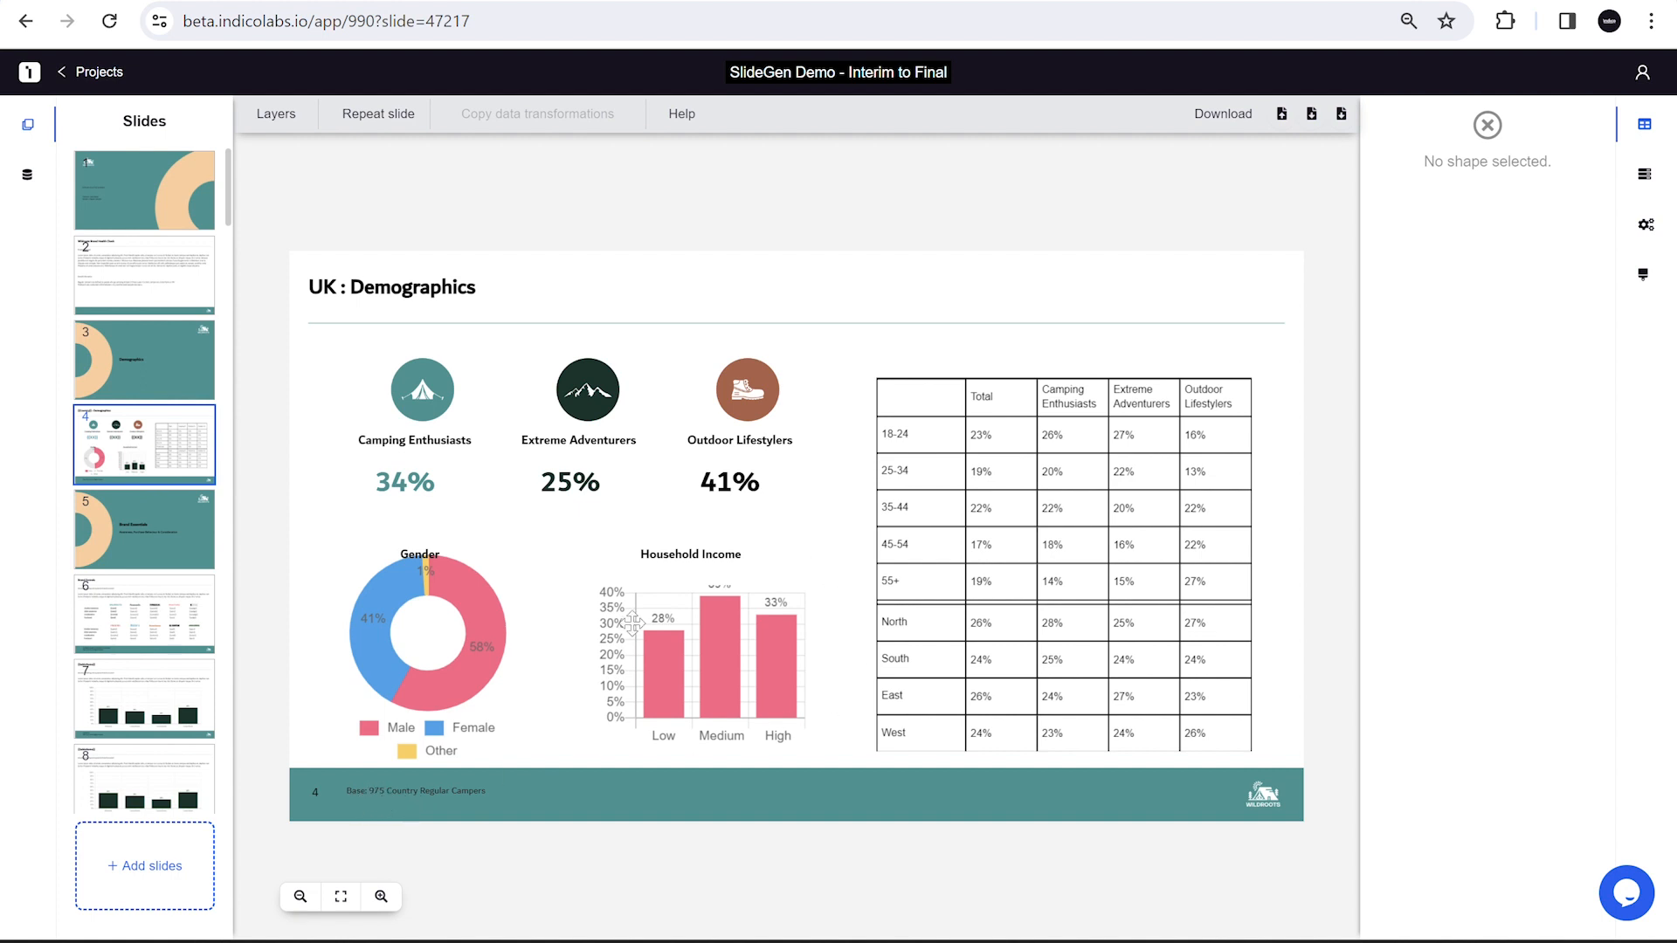
- Switch the deck's data from the INTERIM DATA source to "02. WildRoots Brand Check UK - FINAL DATA", including the compatibility check
click(27, 174)
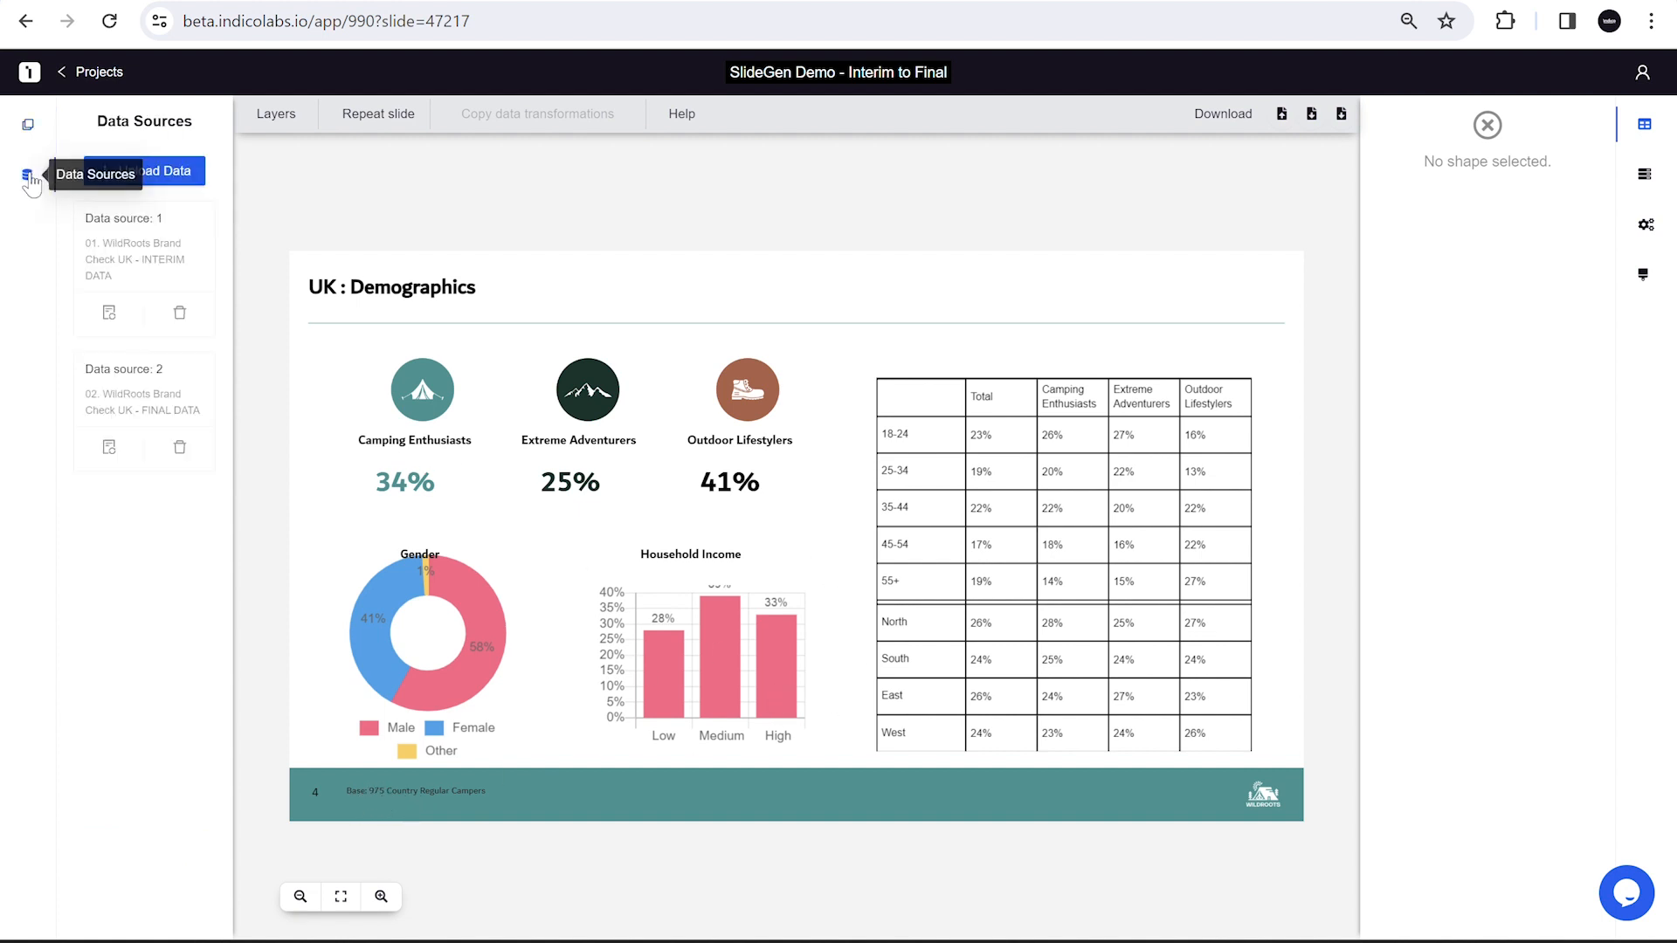
click(109, 315)
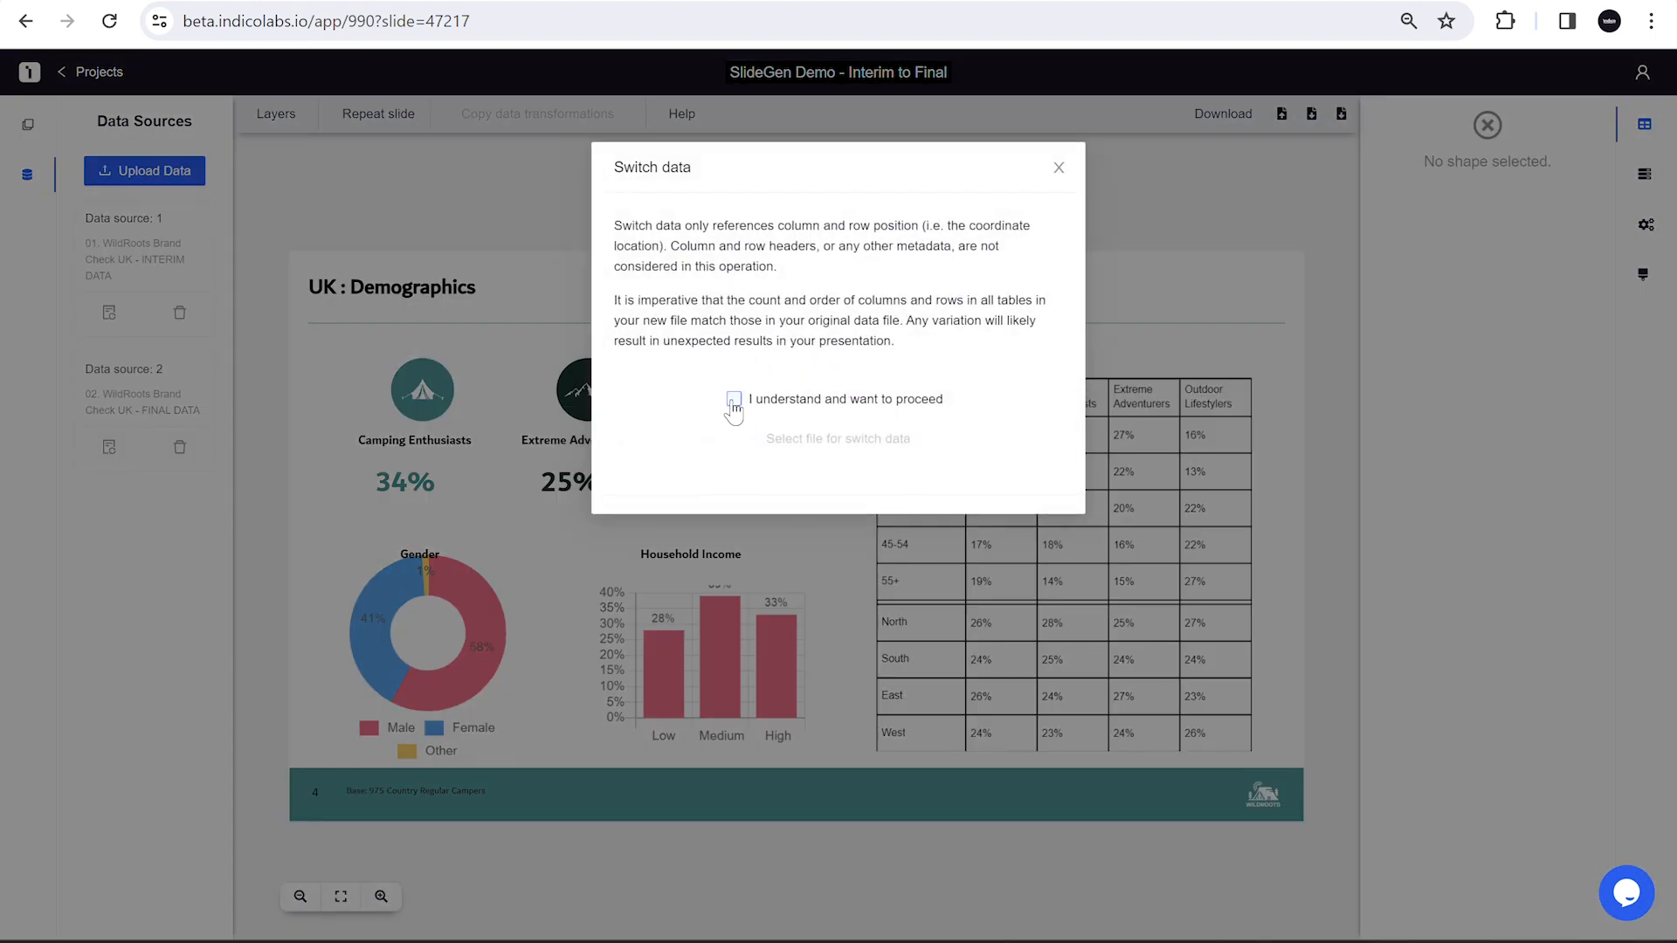
click(734, 400)
click(769, 442)
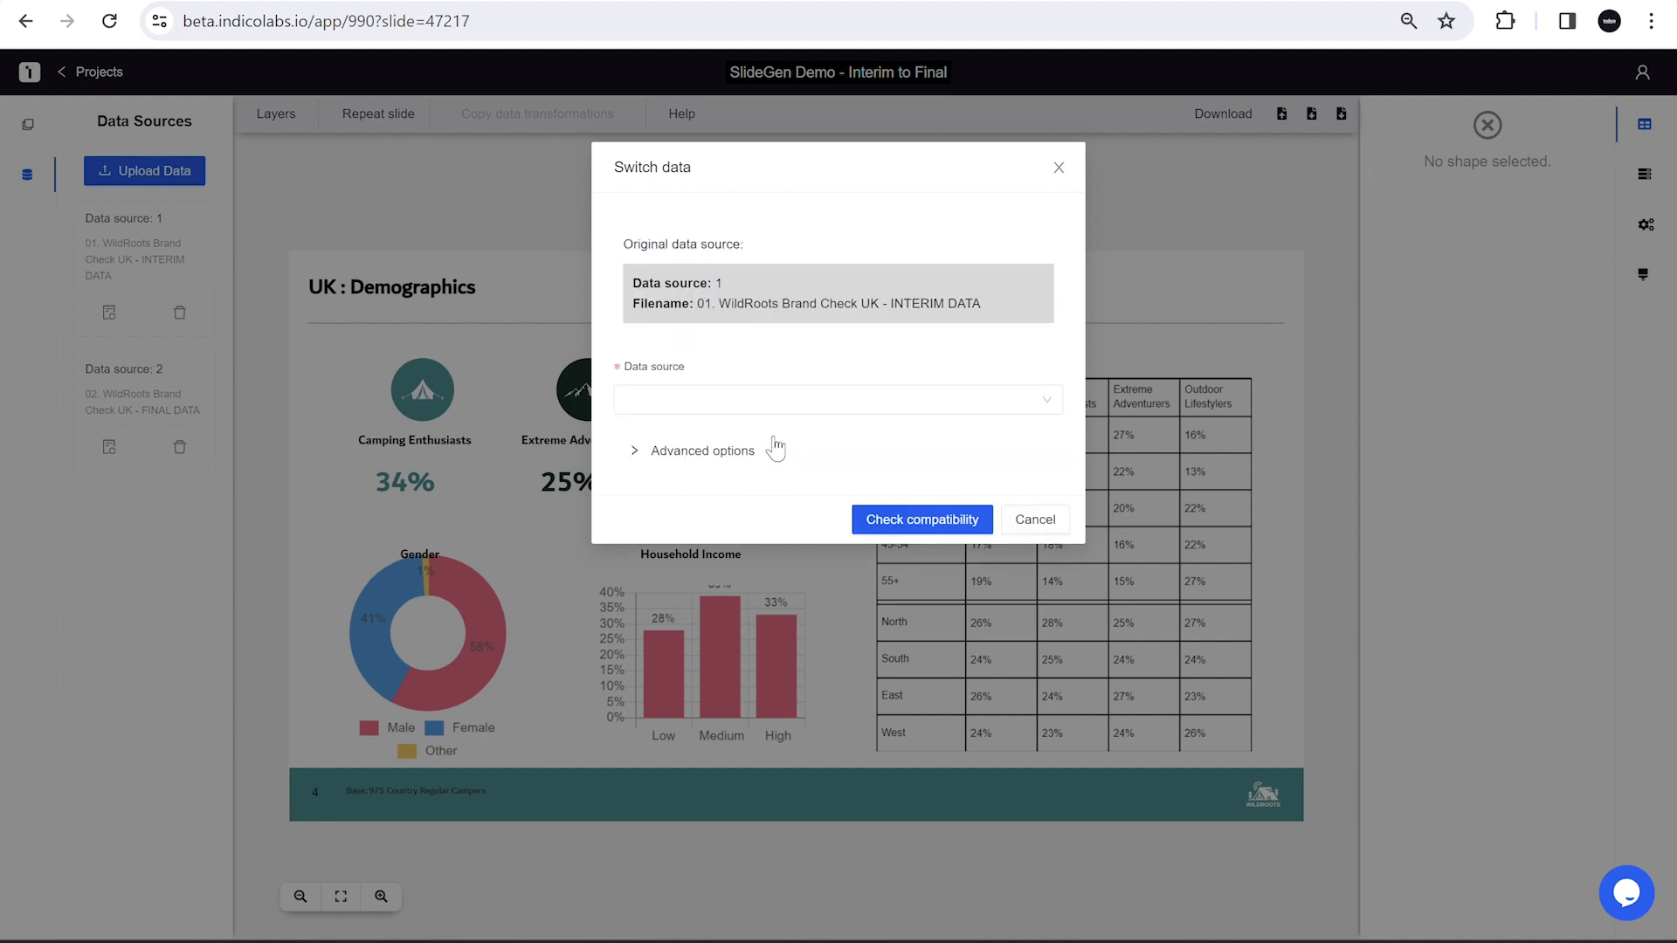
click(736, 402)
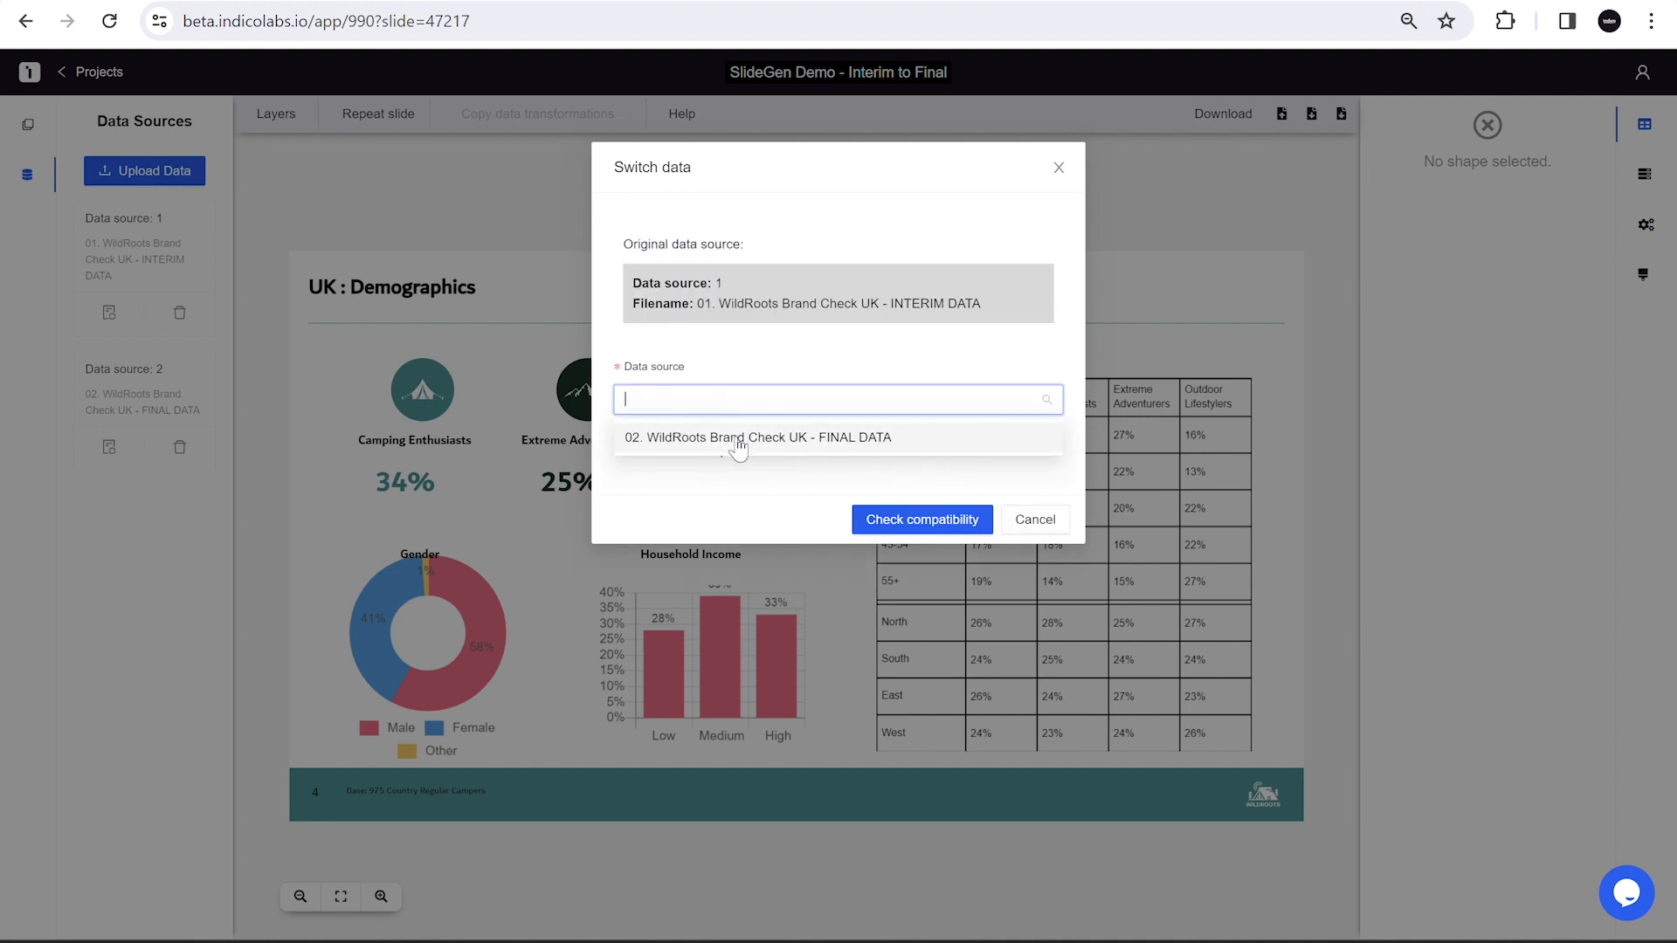
click(739, 439)
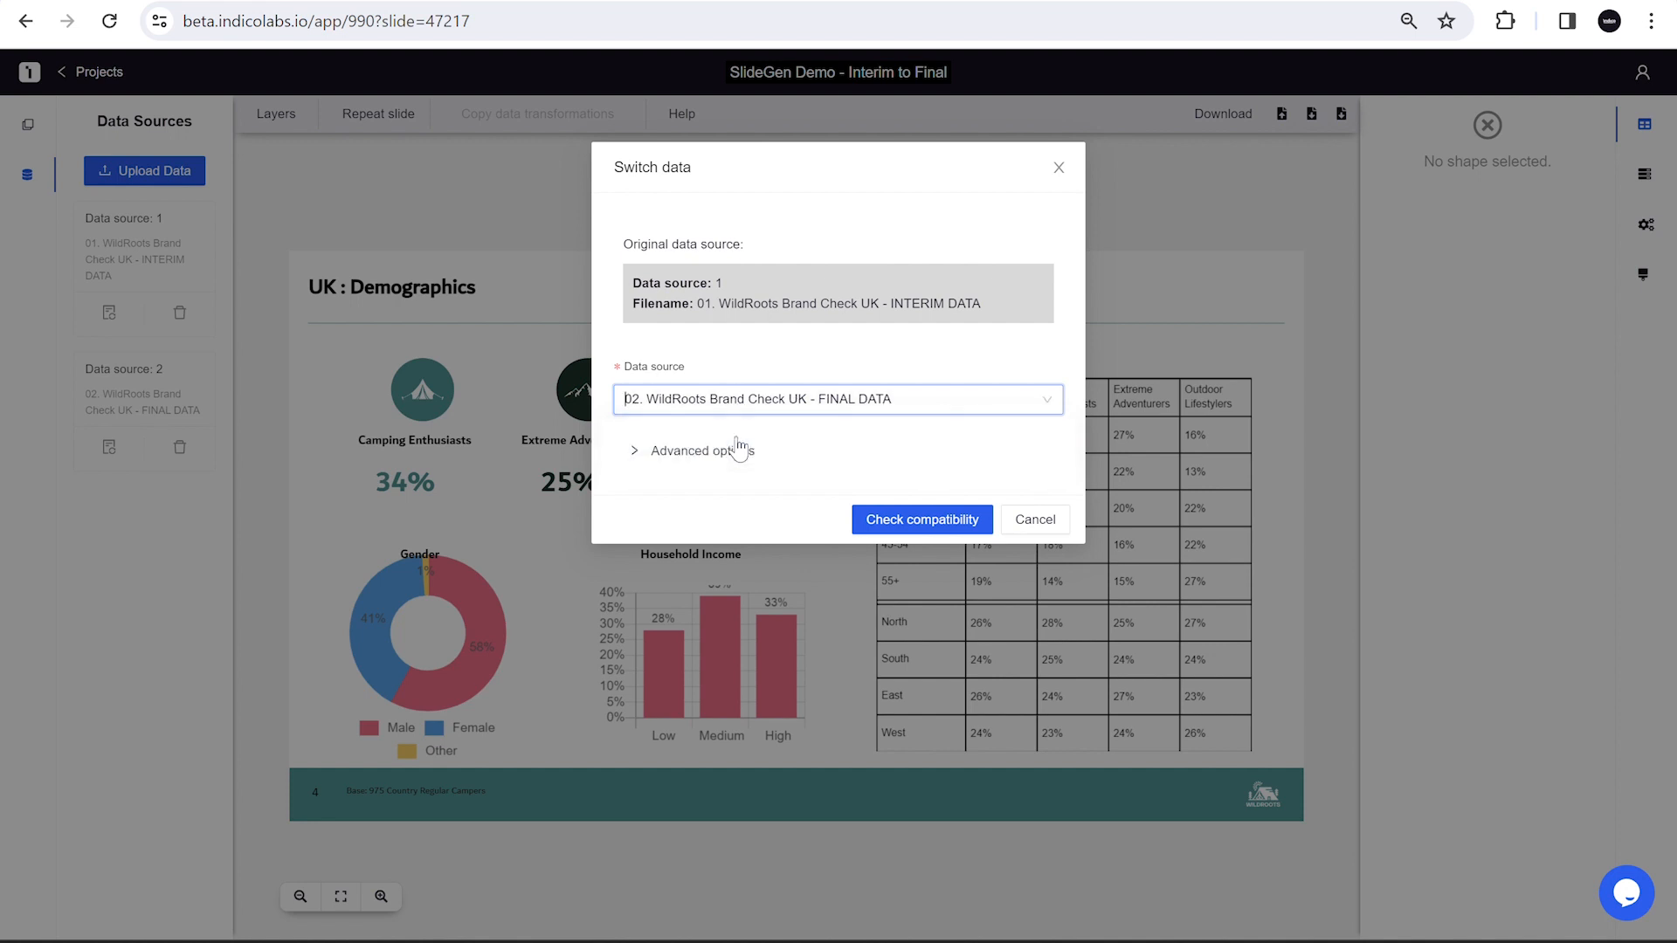
click(909, 530)
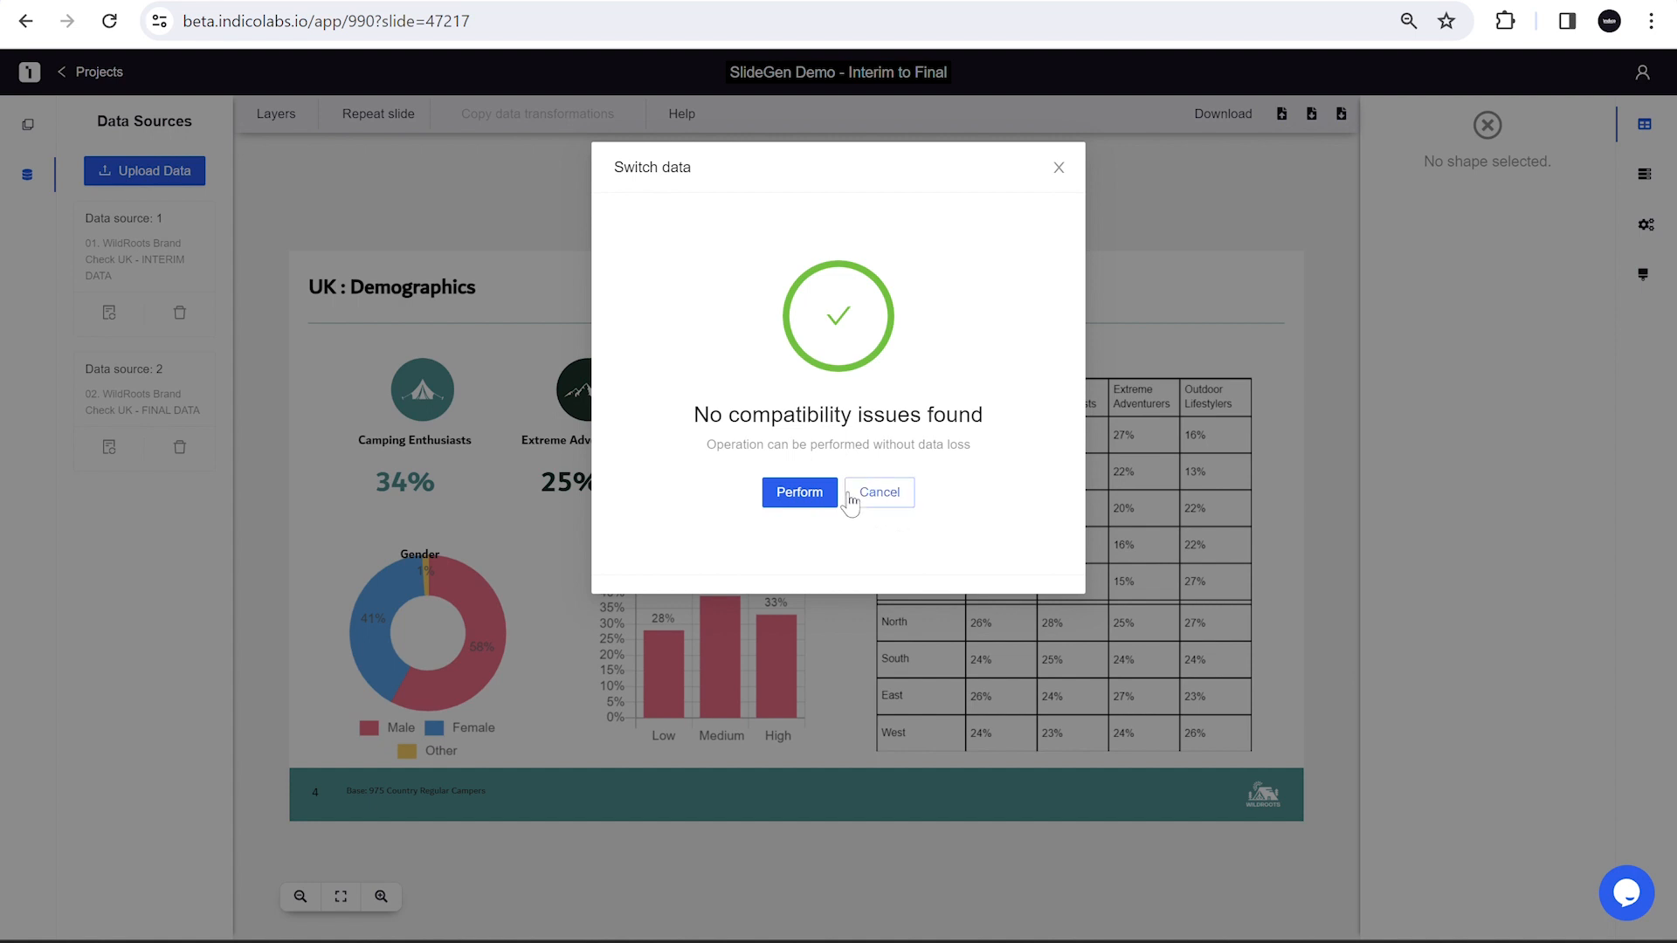
click(803, 498)
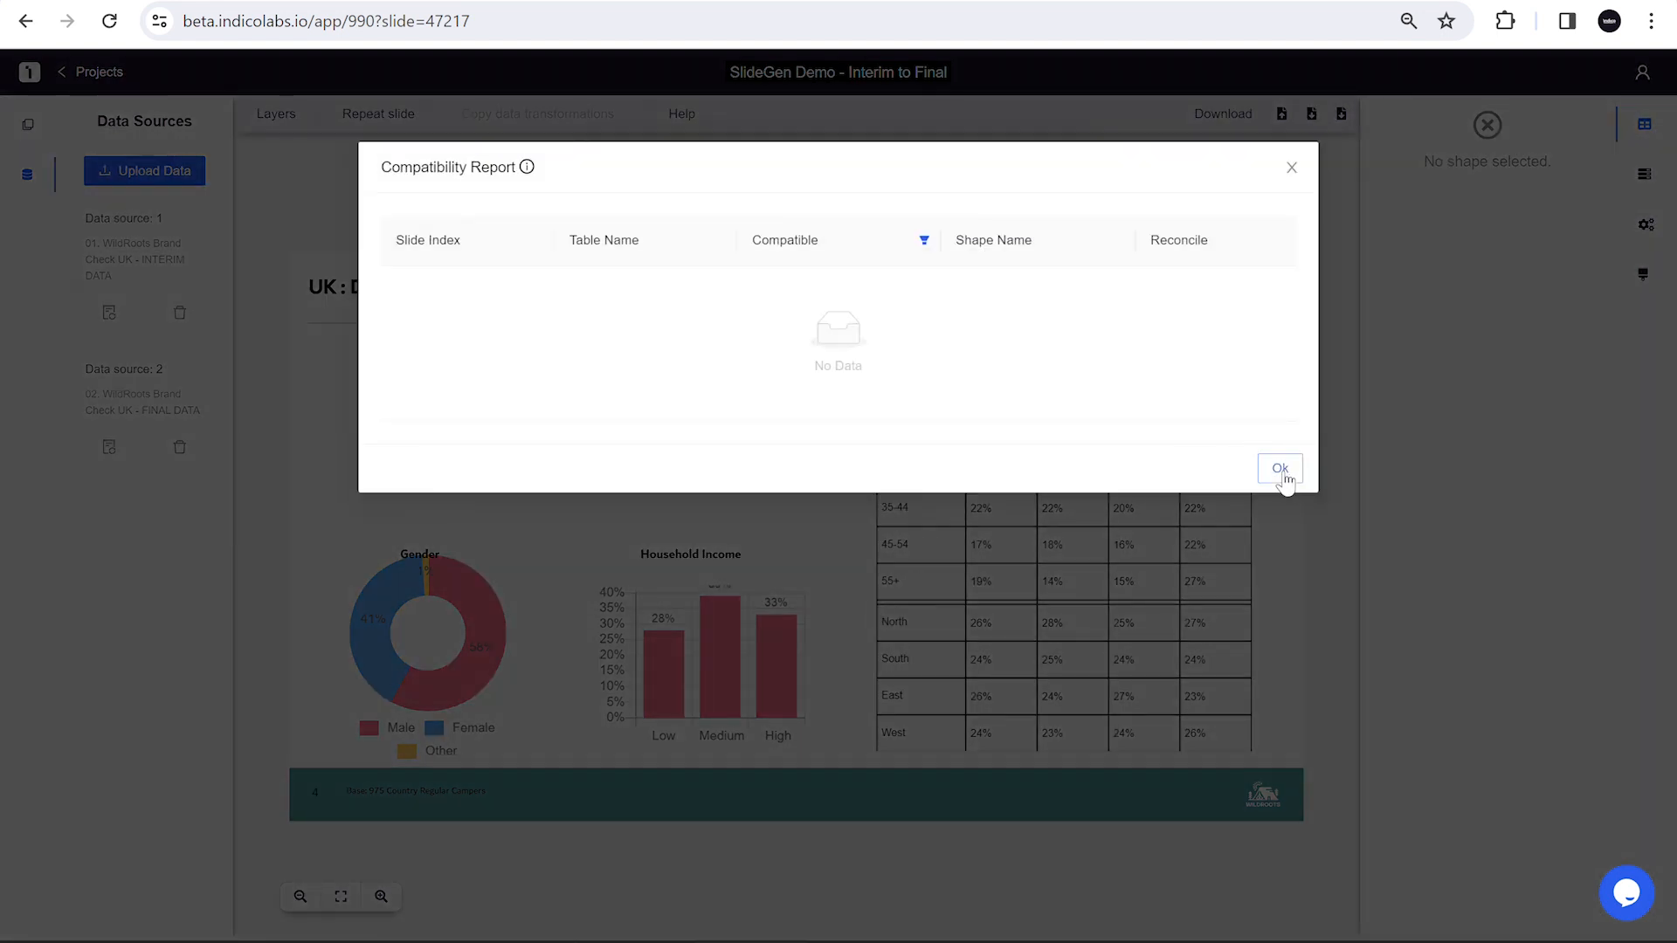
click(1285, 468)
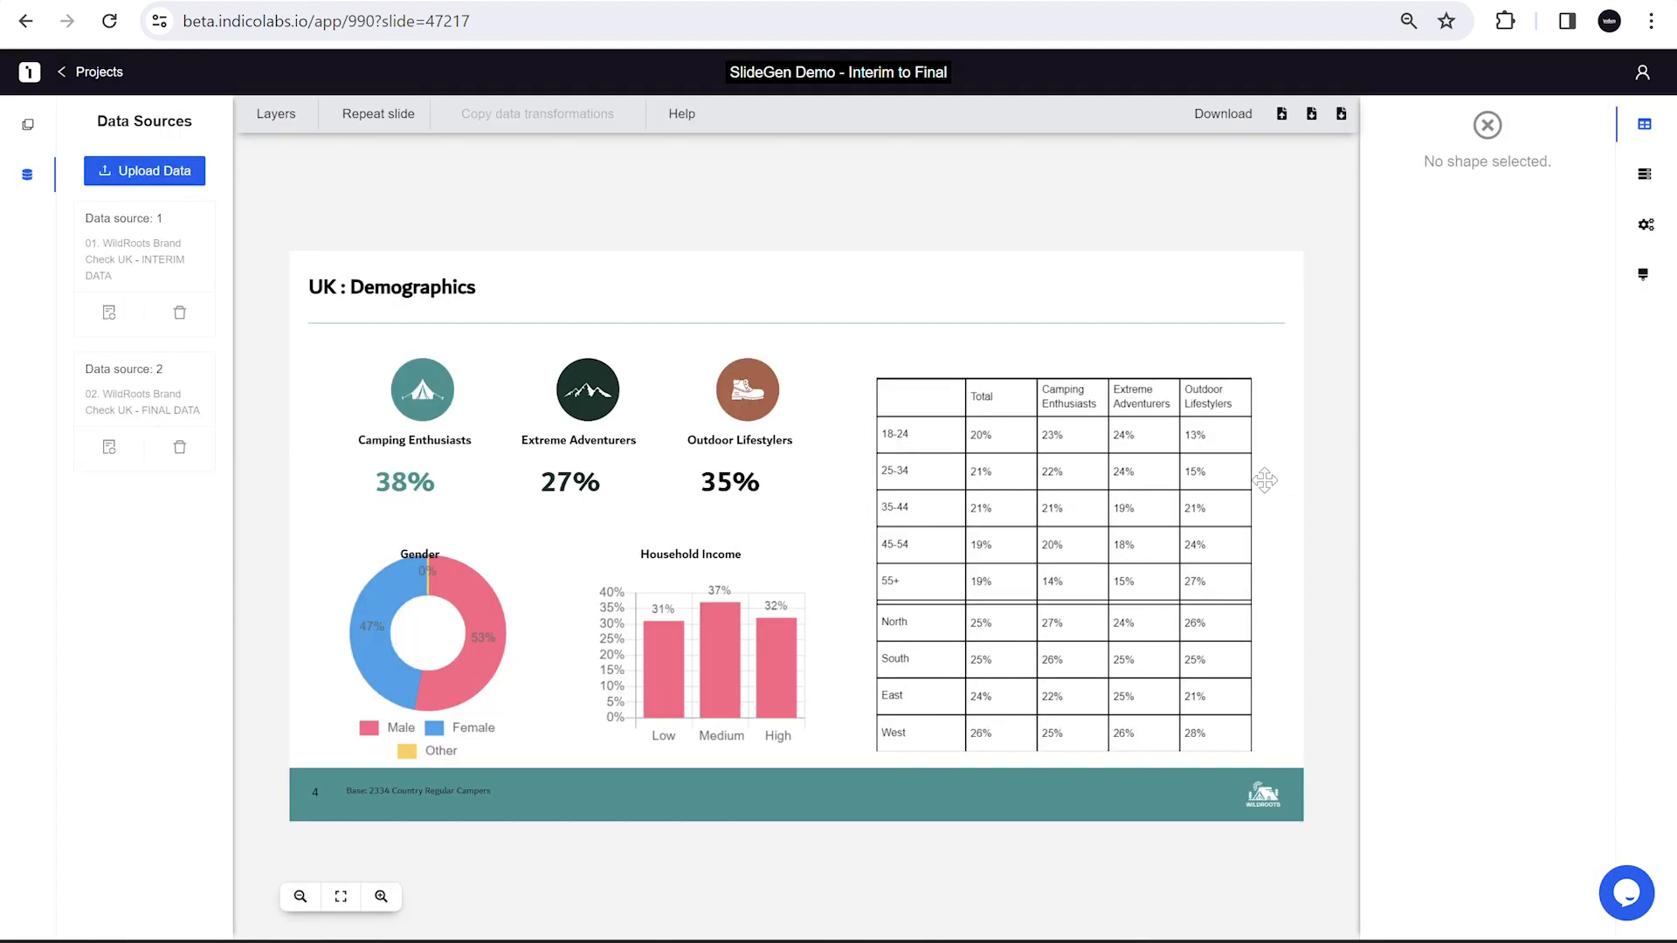
- Check the data source of the segment percentages, Gender chart and base footnote on the UK Demographics slide
click(418, 491)
click(552, 498)
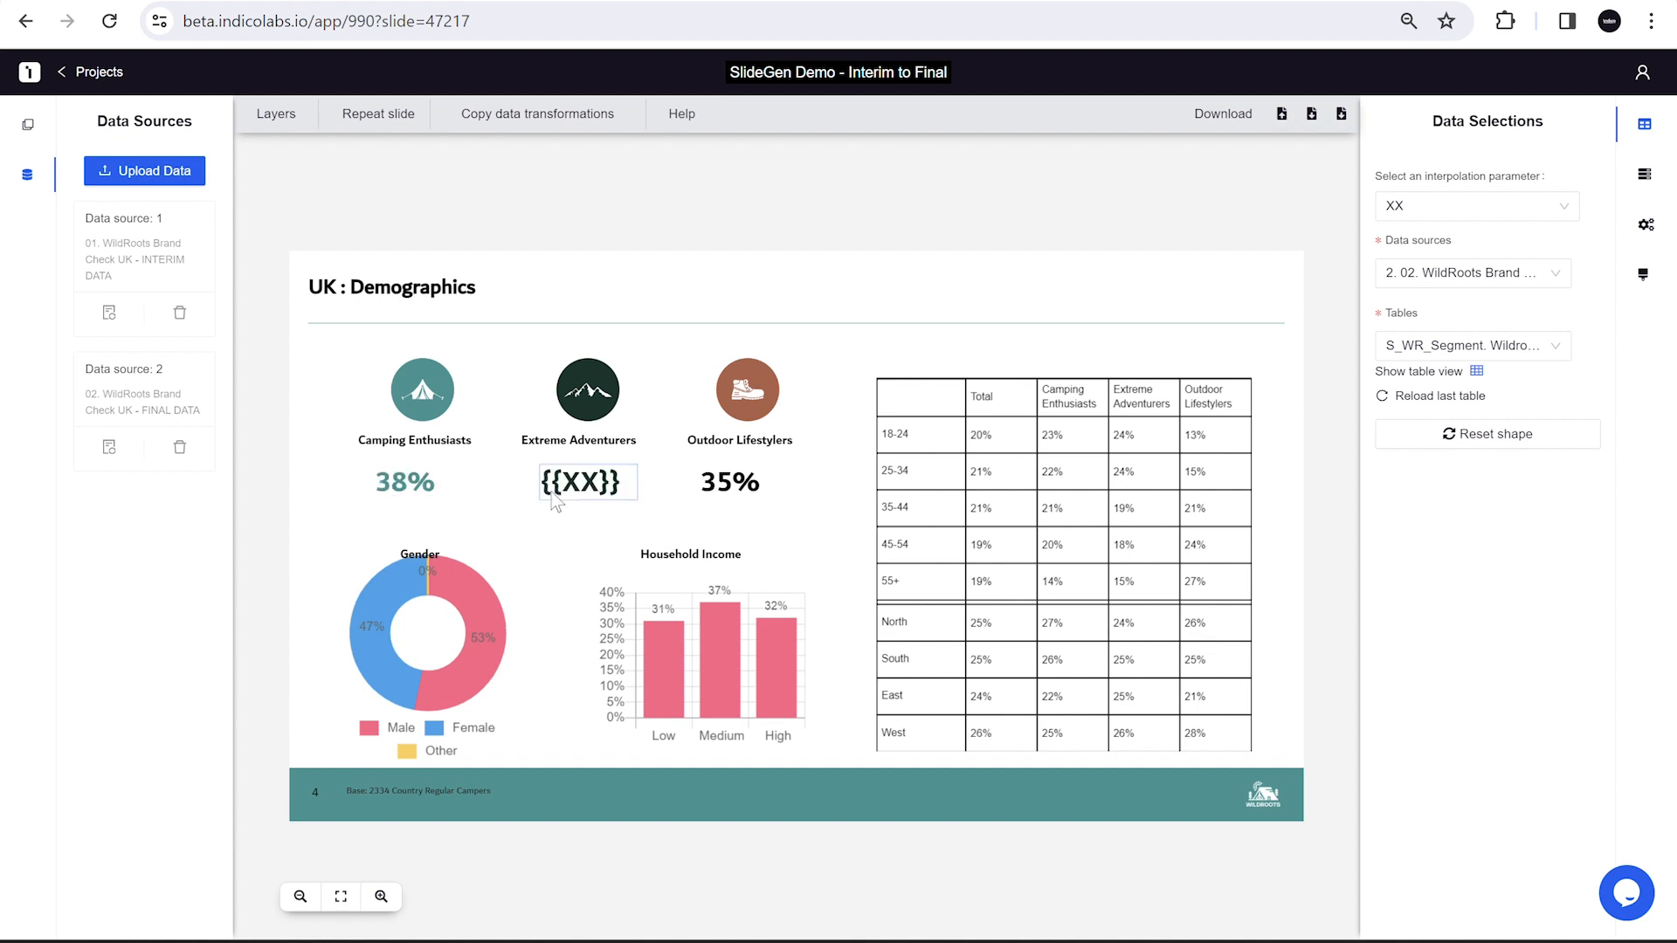
click(528, 513)
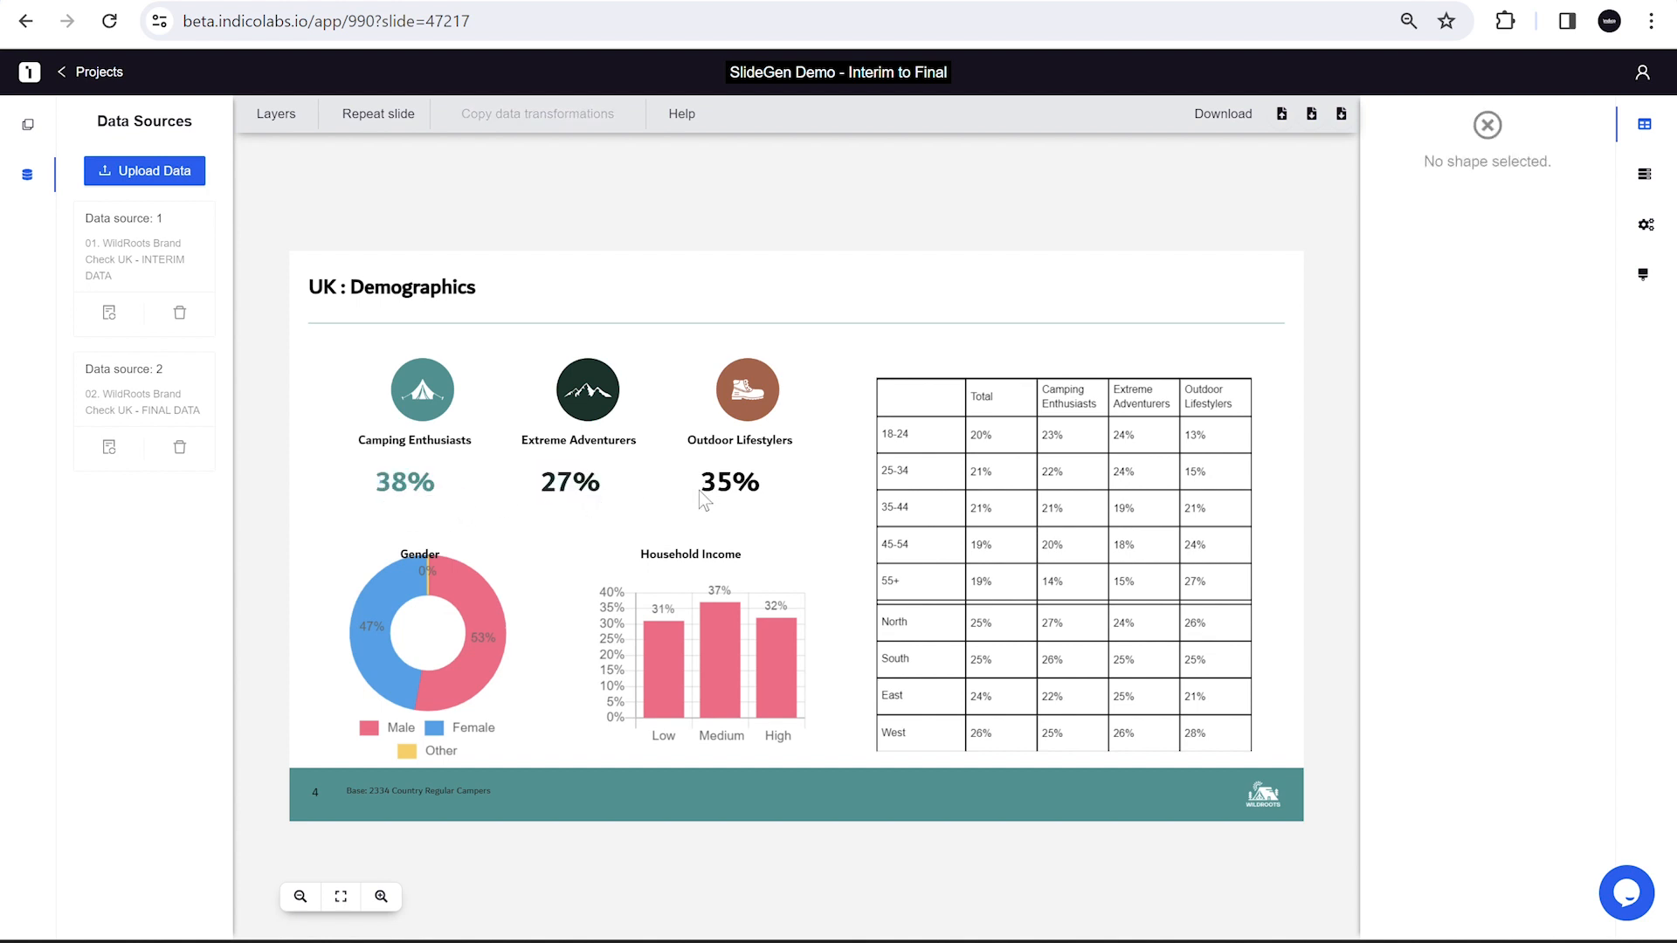
click(436, 681)
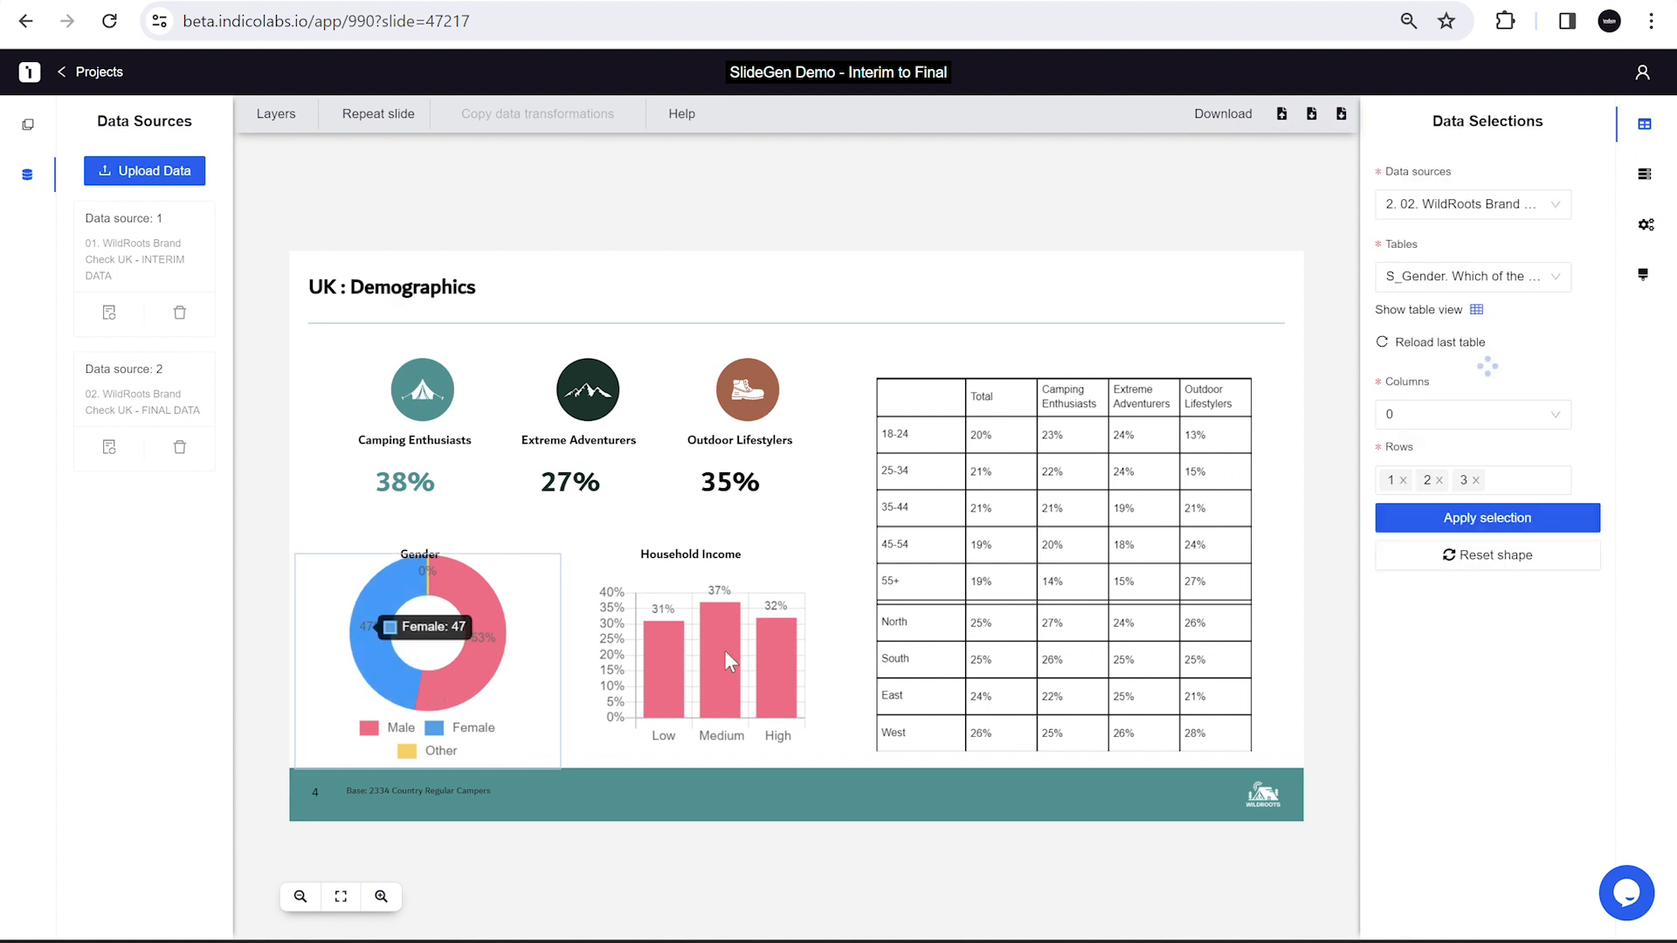
click(404, 795)
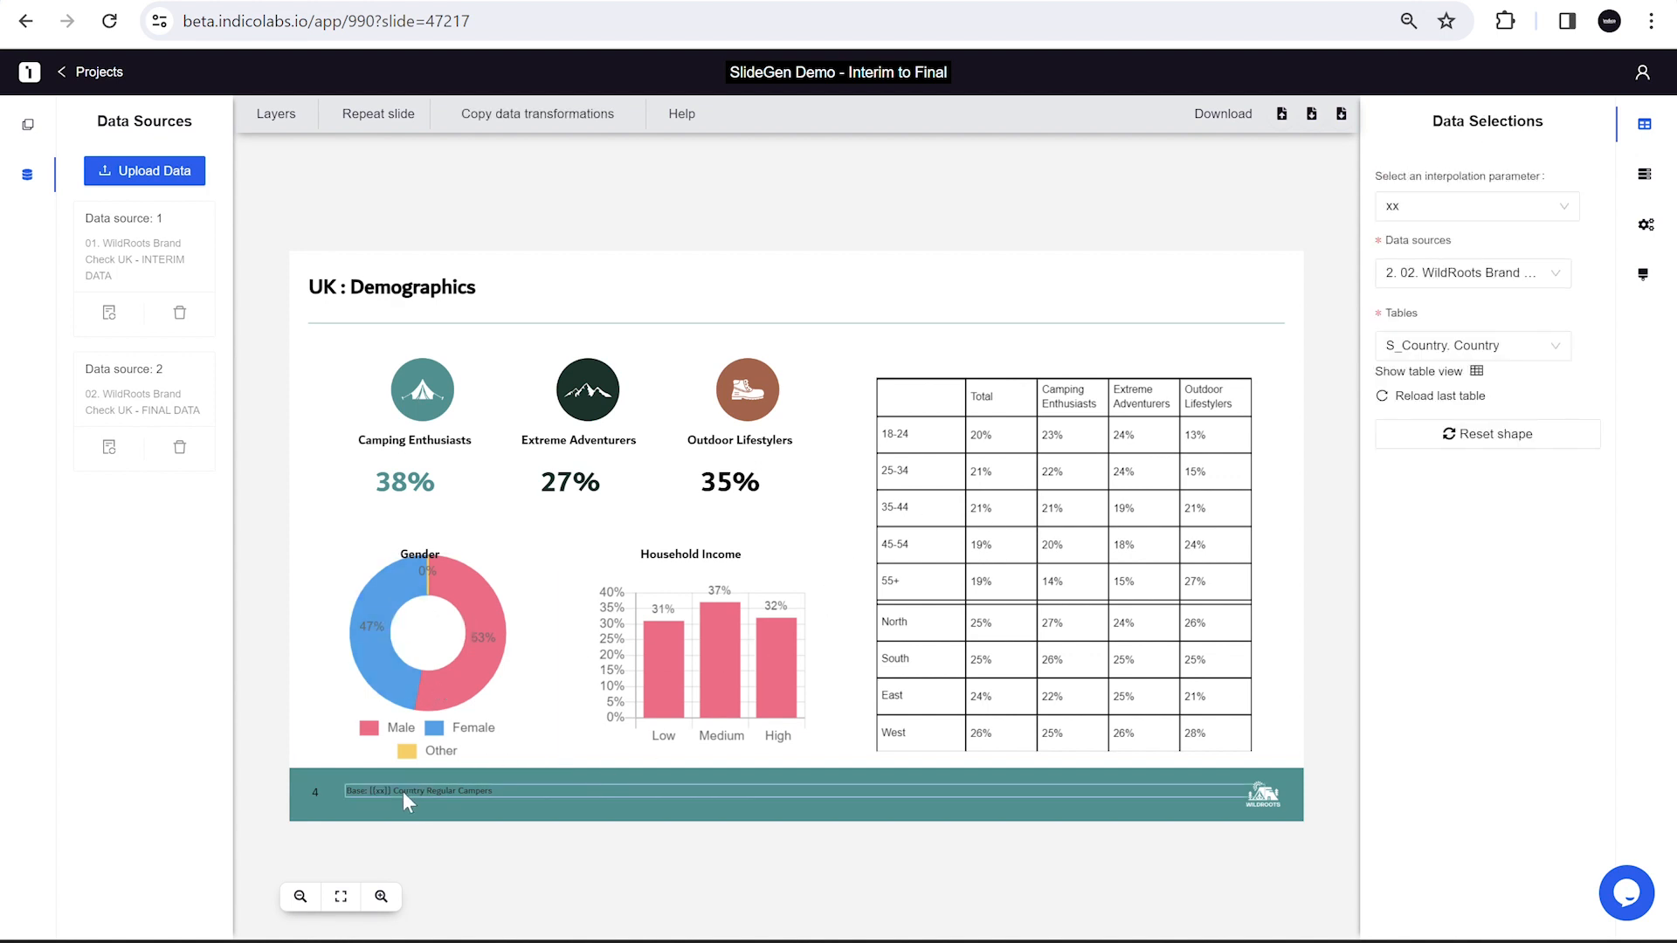
click(276, 759)
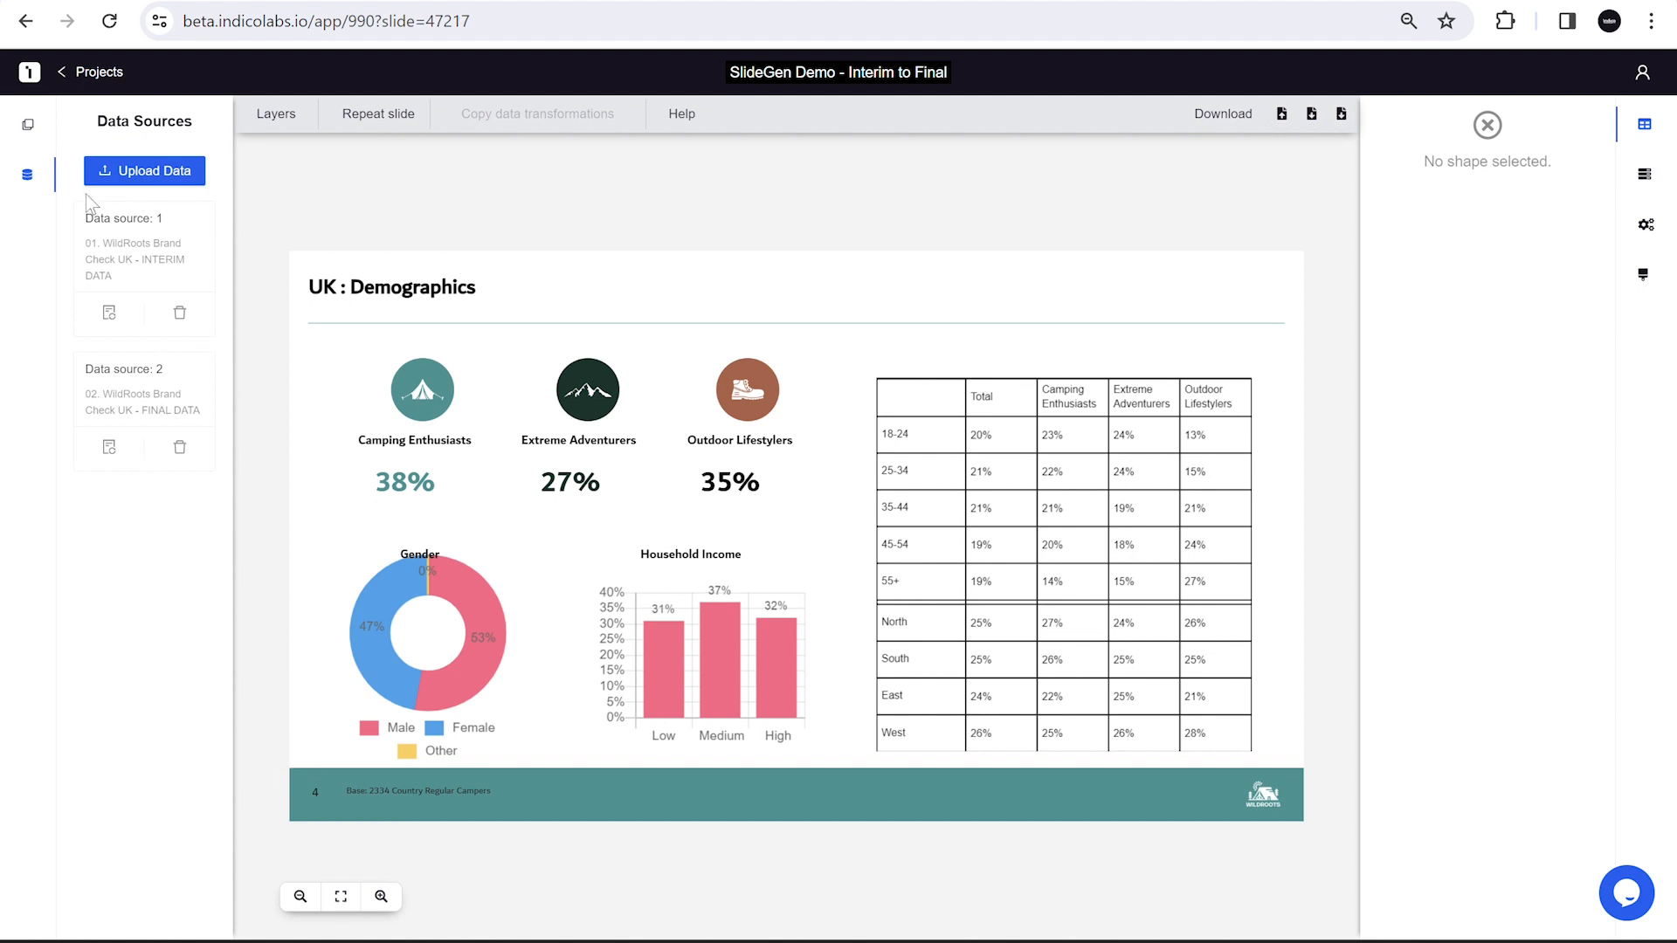
- Review the Brand Funnels, Aided awareness and Unaided awareness by WildRoots segments slides with the final data applied
click(28, 126)
scroll(109, 485, down, 2)
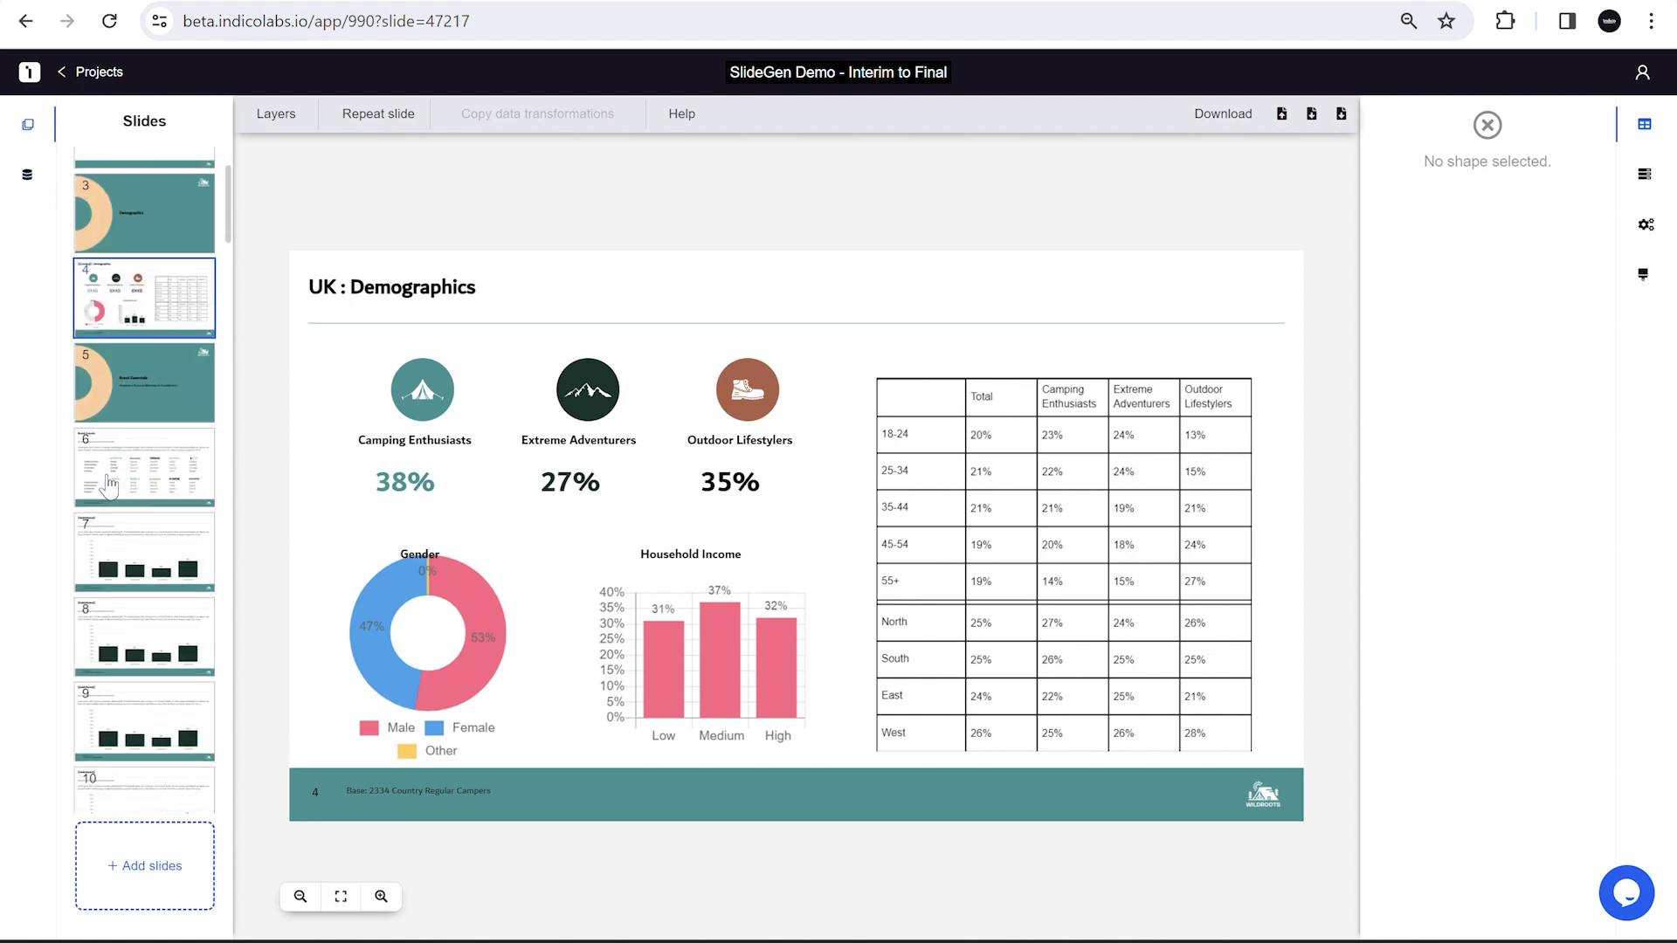
click(110, 485)
click(123, 546)
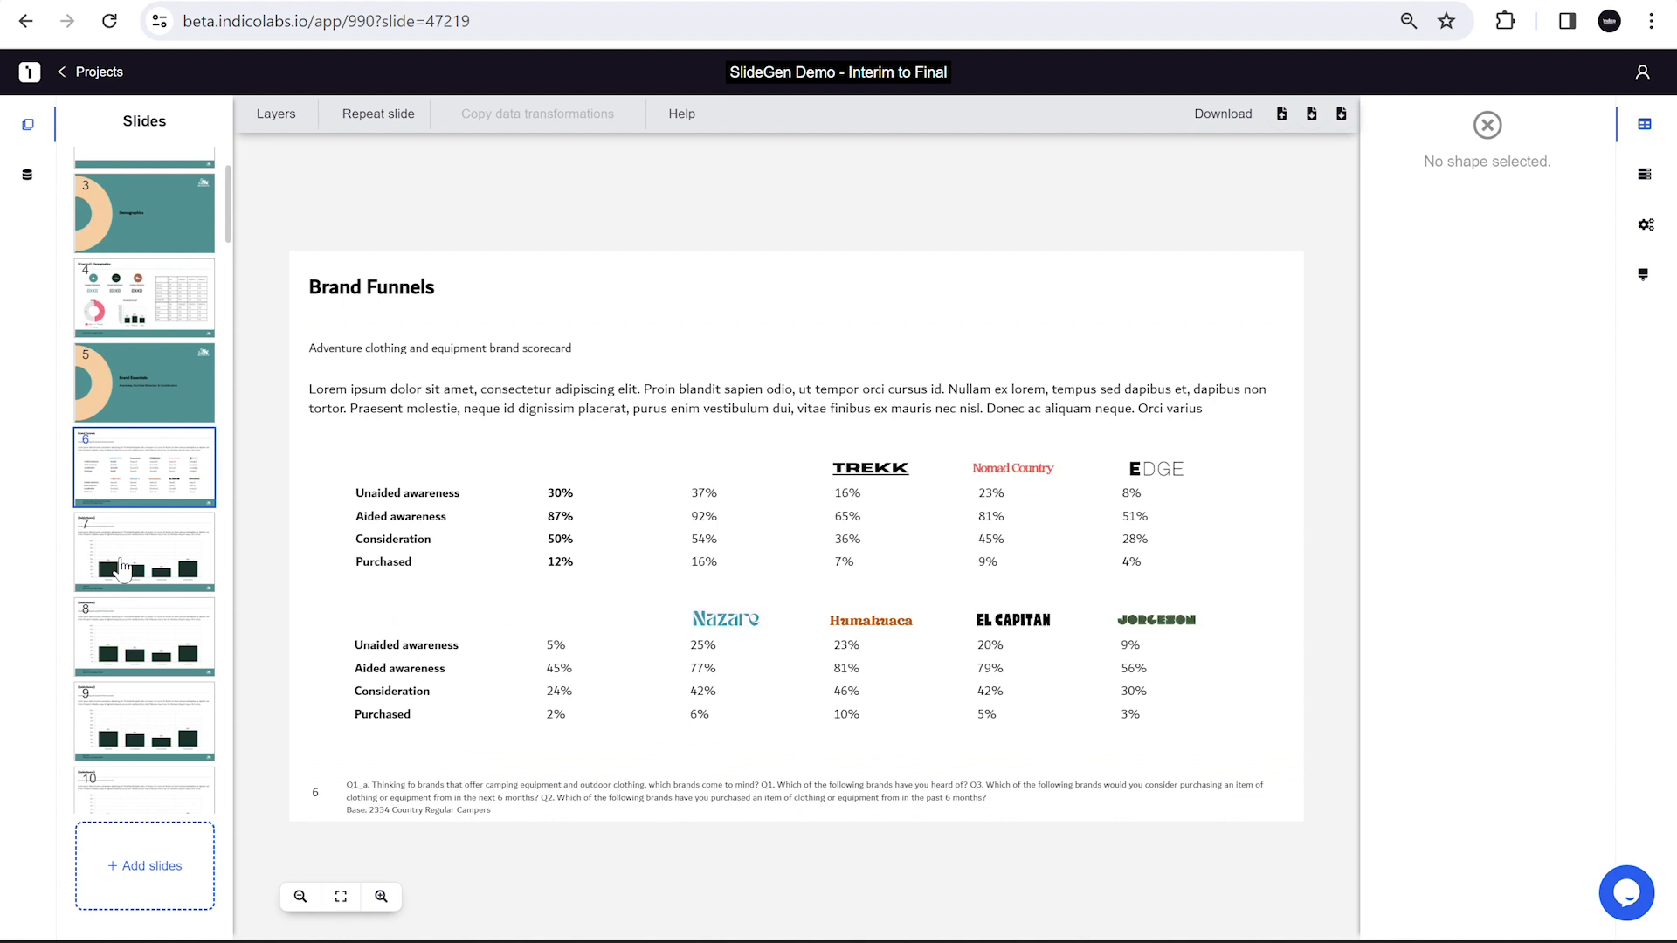
click(132, 639)
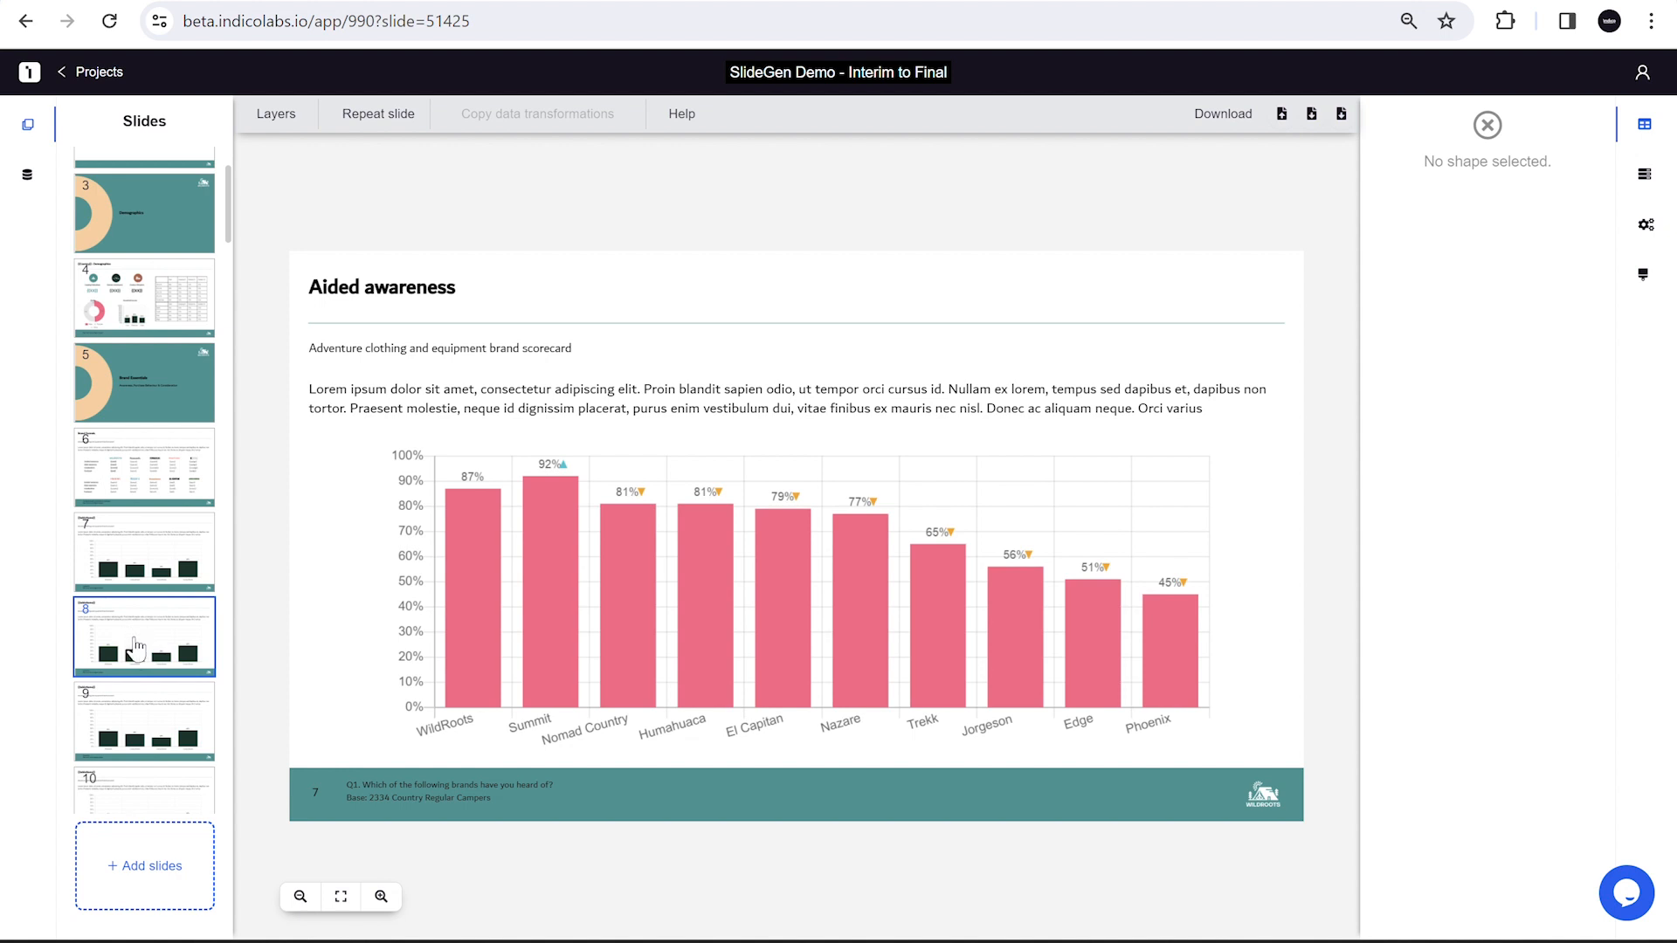
scroll(133, 638, down, 5)
click(143, 476)
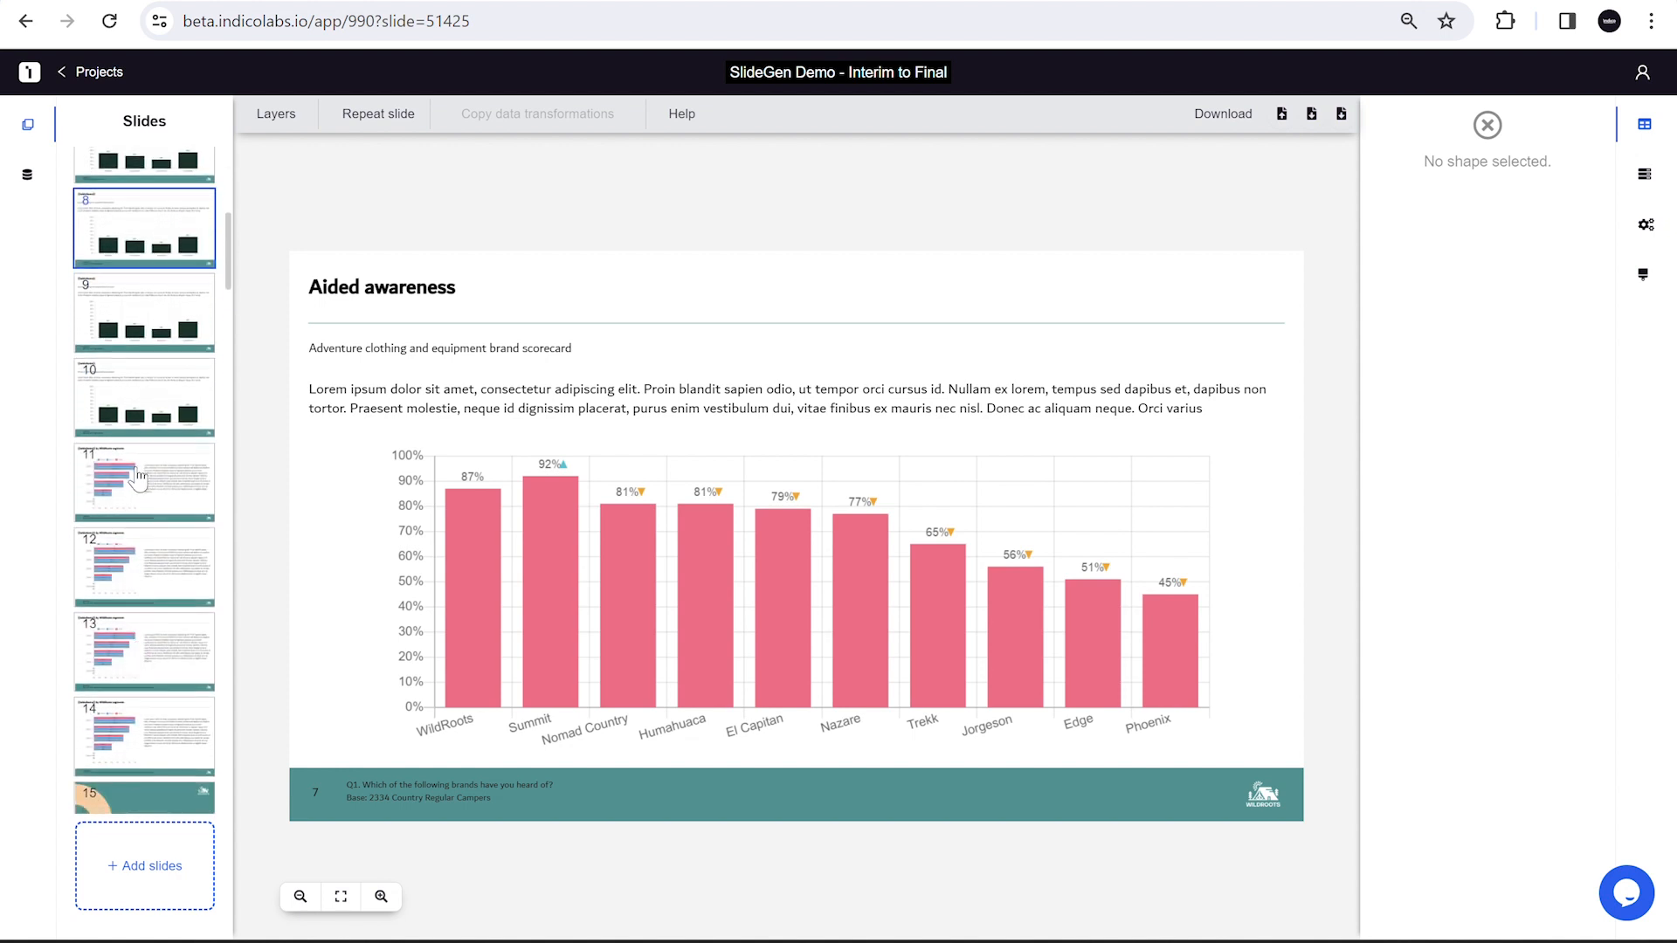
- Check the data source of the three segment base-size labels on slide 19, the practical and fashionable clothing statement
scroll(140, 478, down, 15)
scroll(137, 478, up, 6)
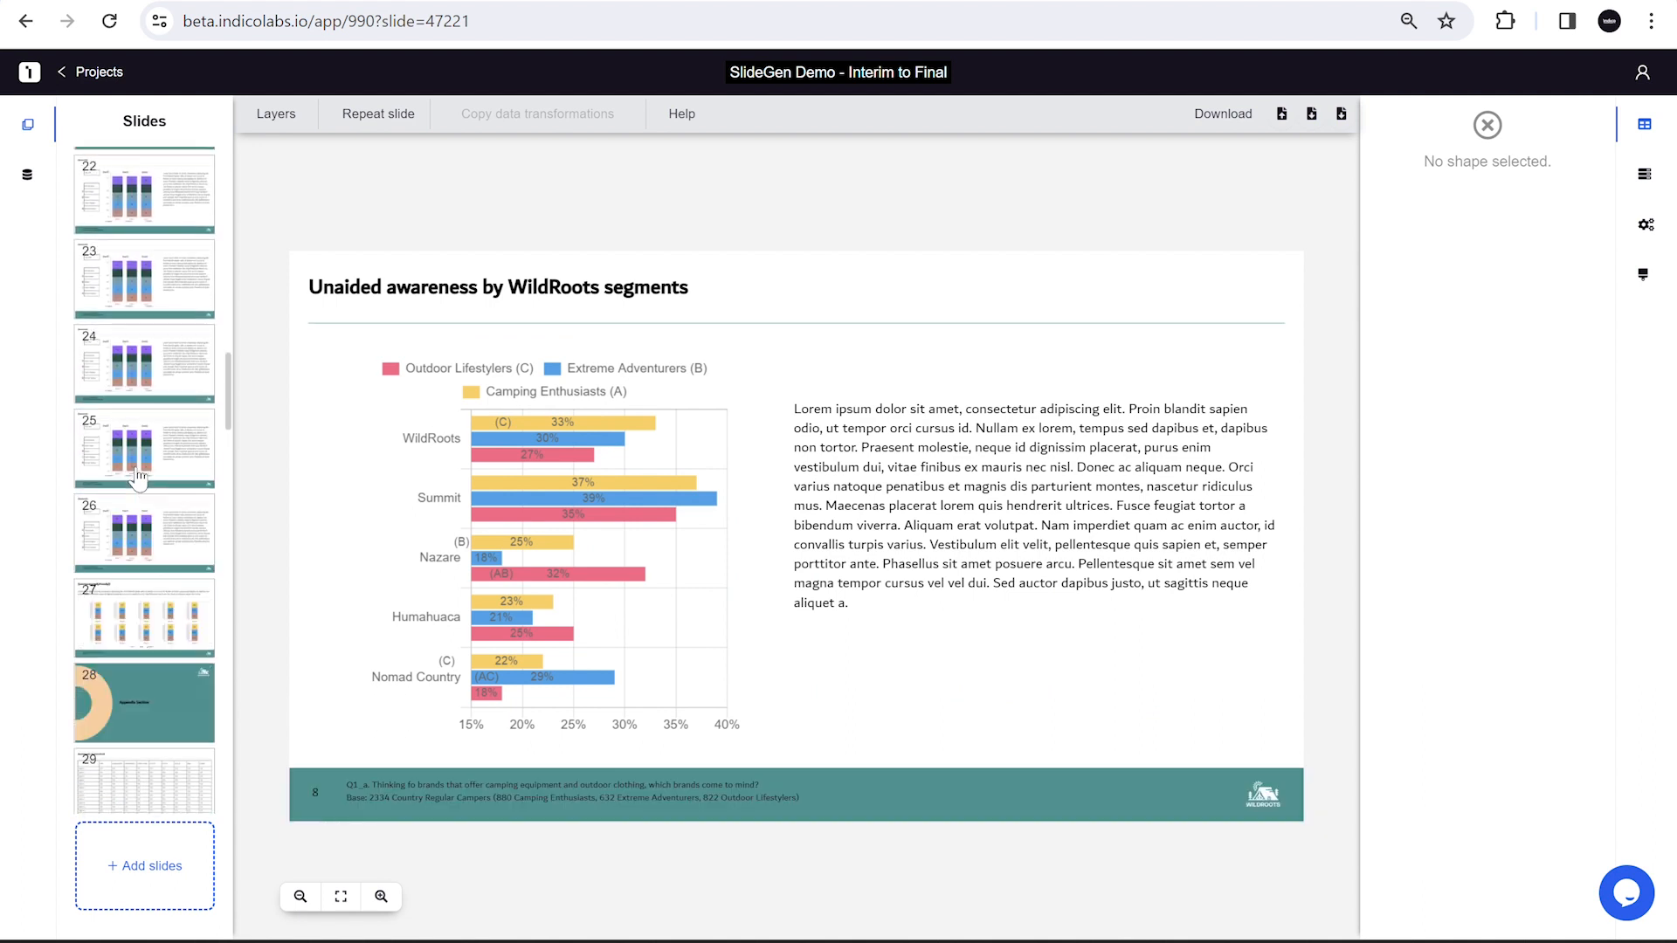
click(128, 242)
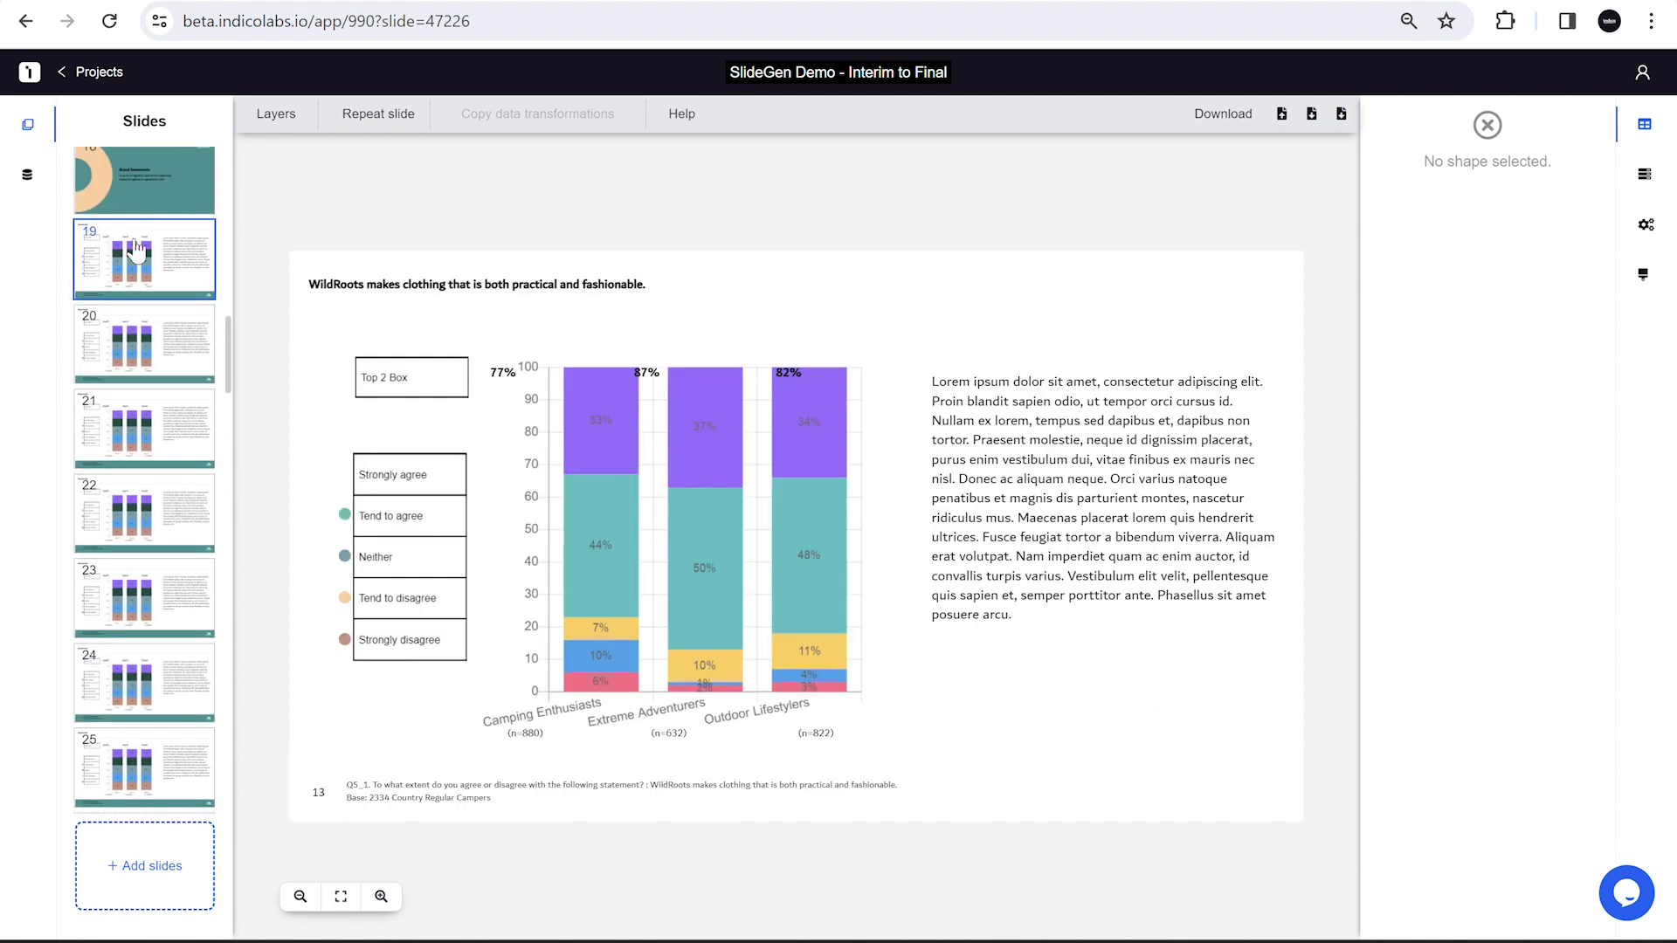
click(536, 736)
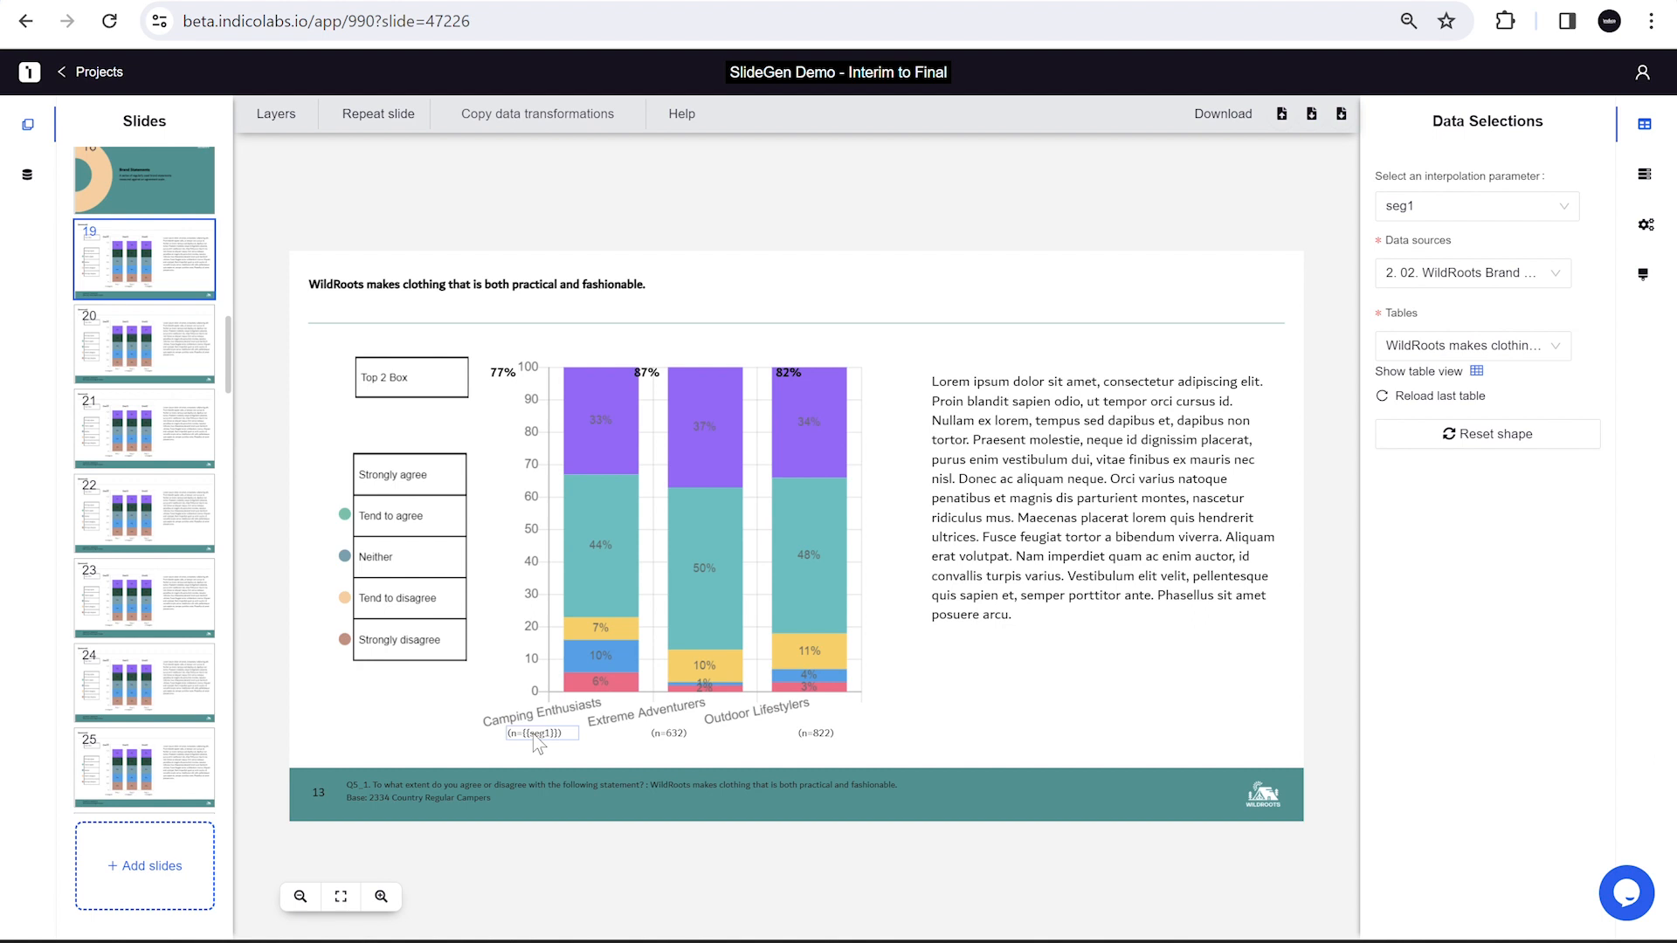
click(685, 741)
click(813, 748)
scroll(194, 690, up, 3)
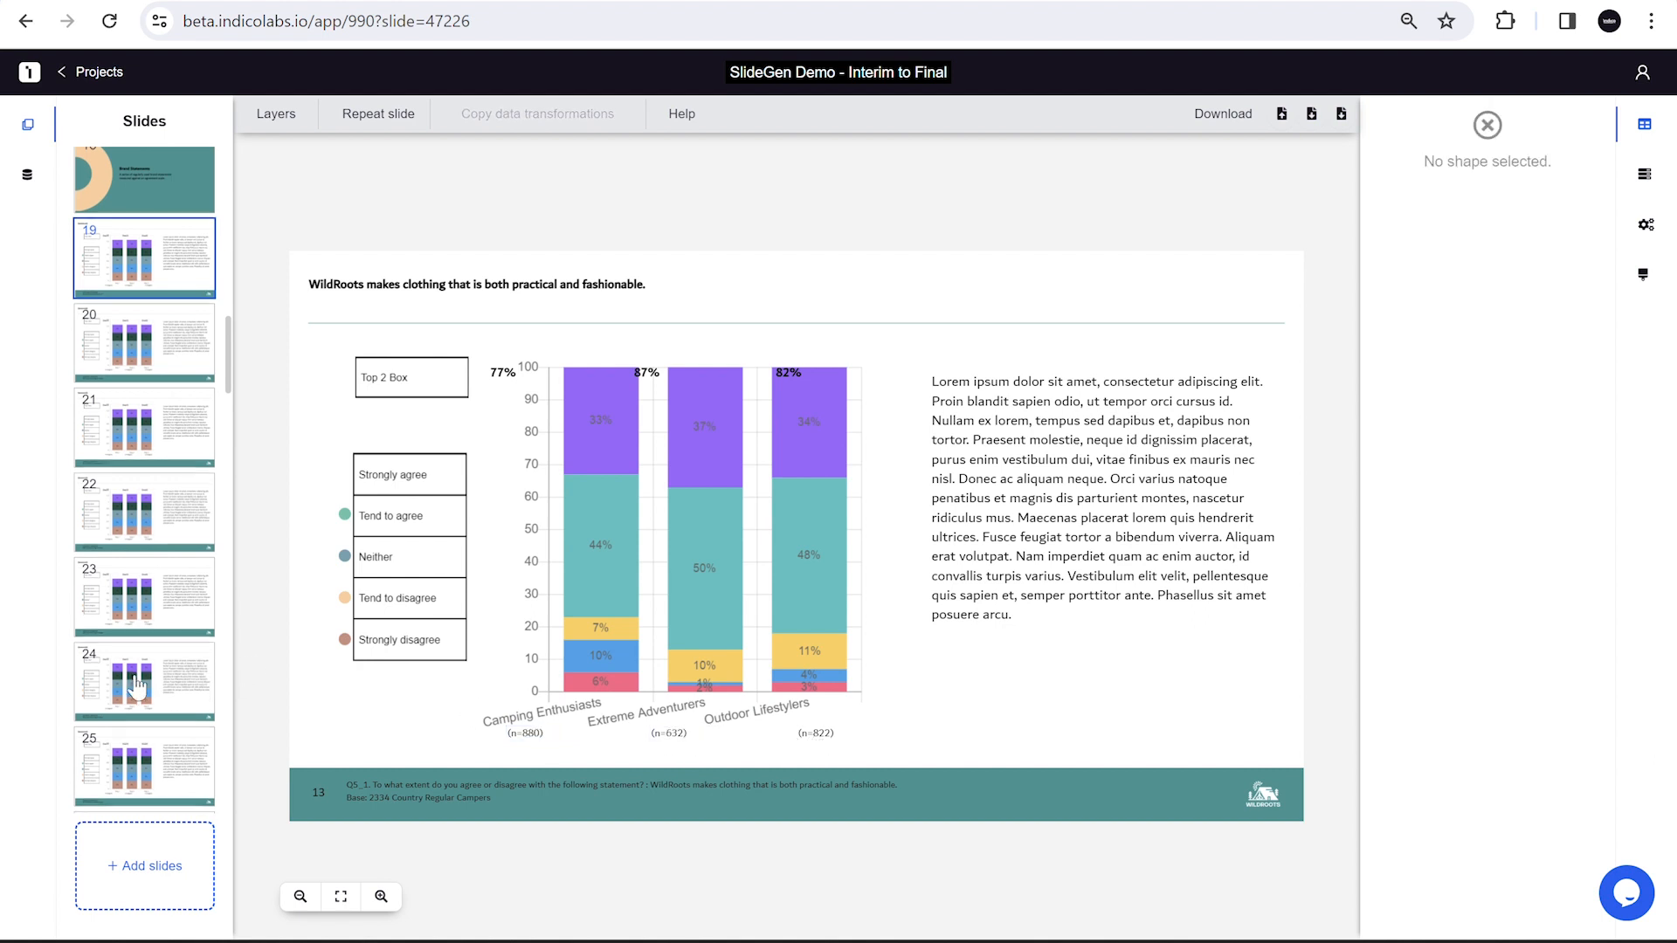
- Download the deck as a PowerPoint file, open it in PowerPoint with editing enabled, and dismiss the unused slide master cleanup
click(1234, 122)
click(1244, 183)
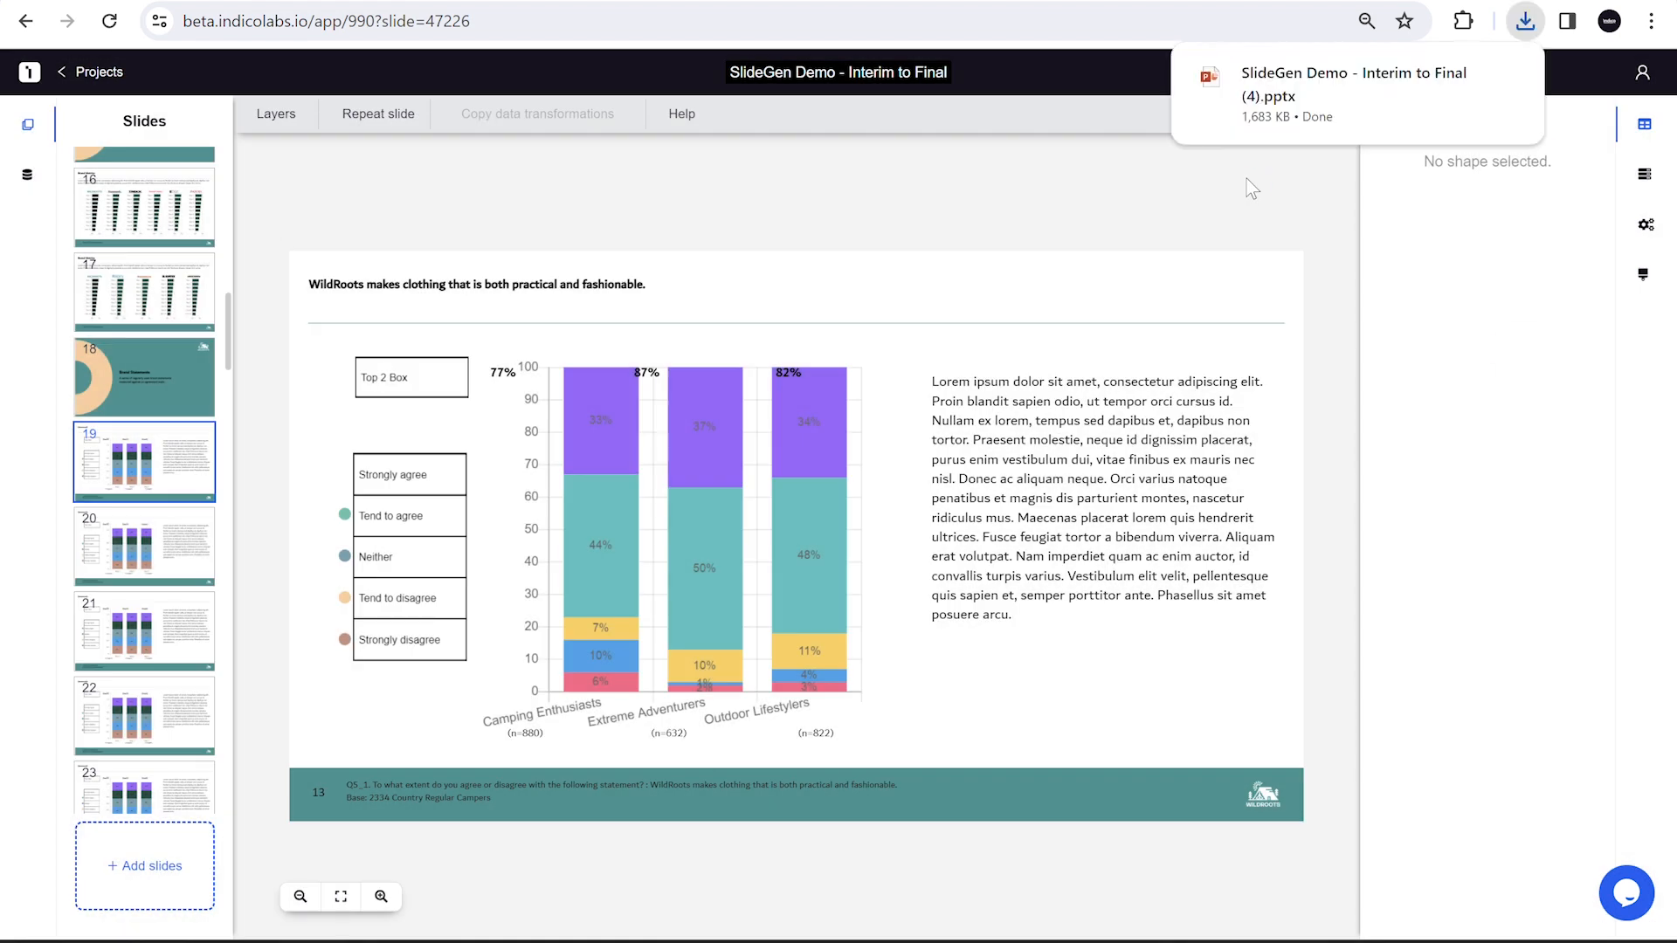
click(1278, 87)
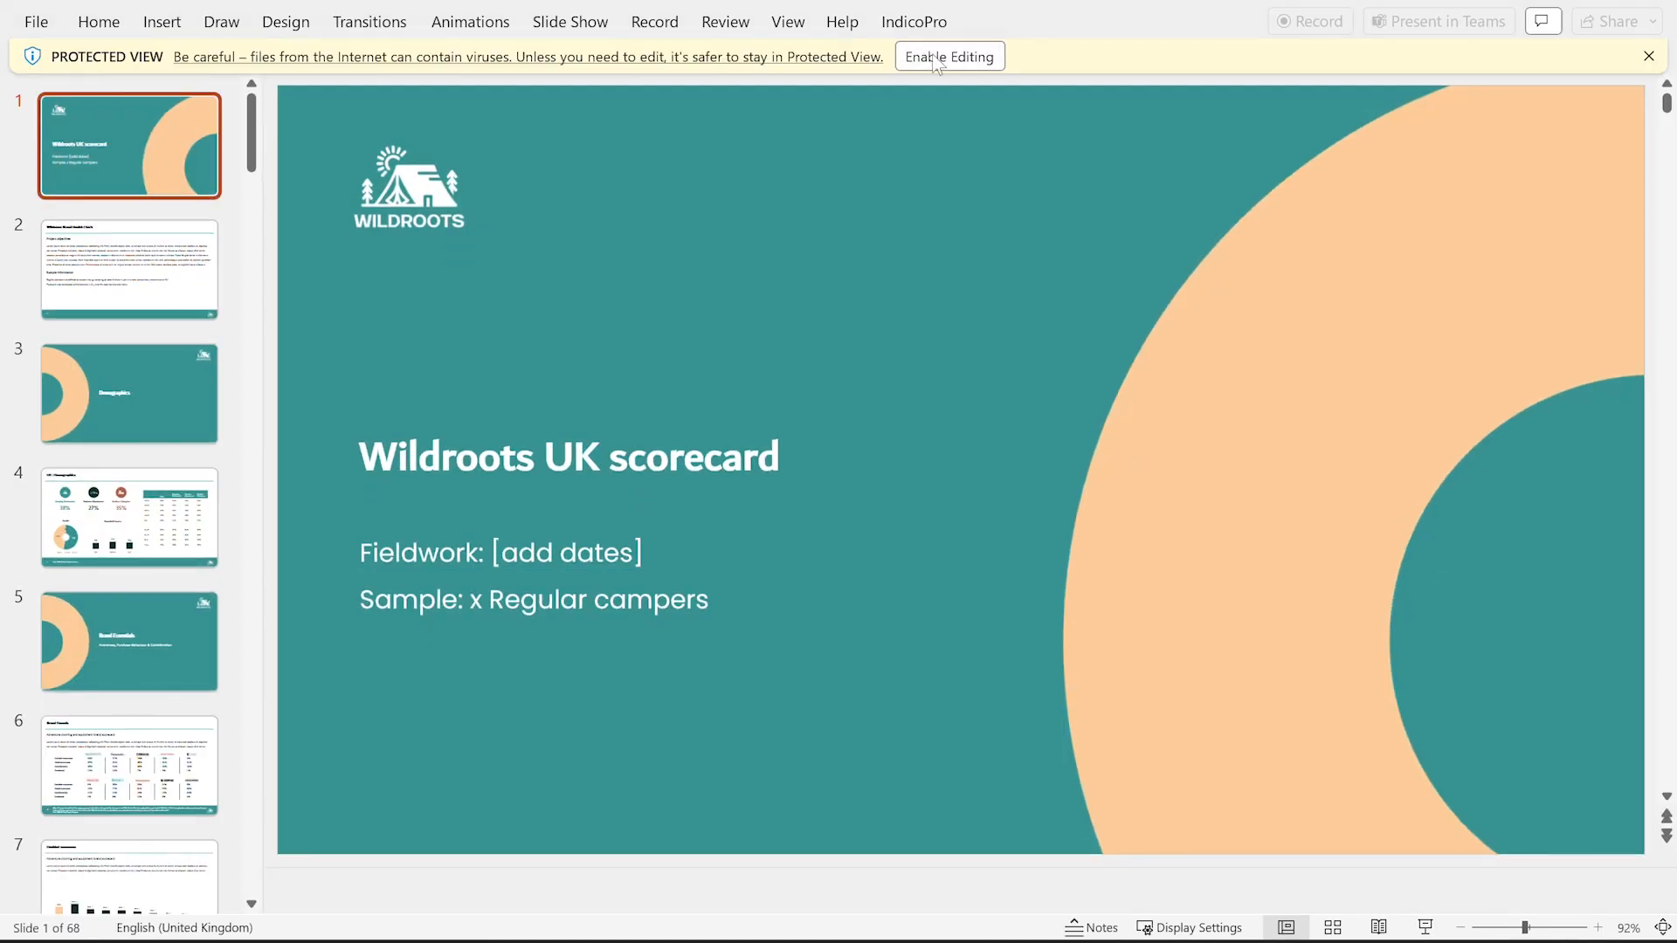
click(939, 58)
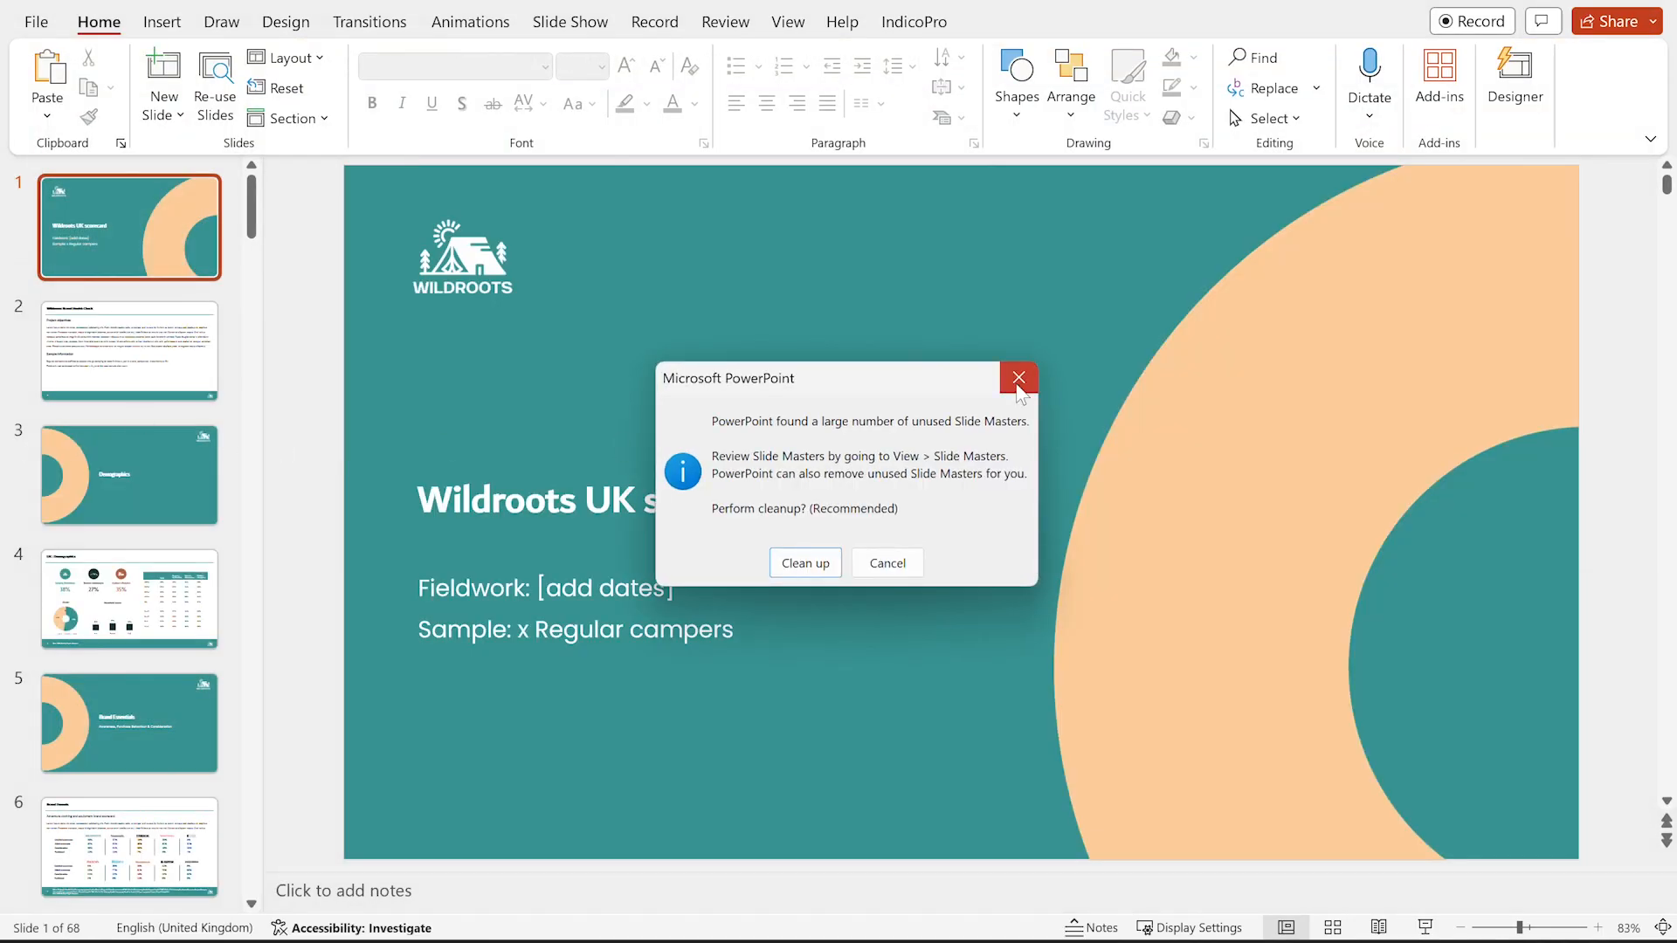
click(1024, 376)
- Review the exported deck from the project objectives slide through the brand scorecard charts to the Consideration slide
key(Down)
key(Down)
key(Down)
key(Down)
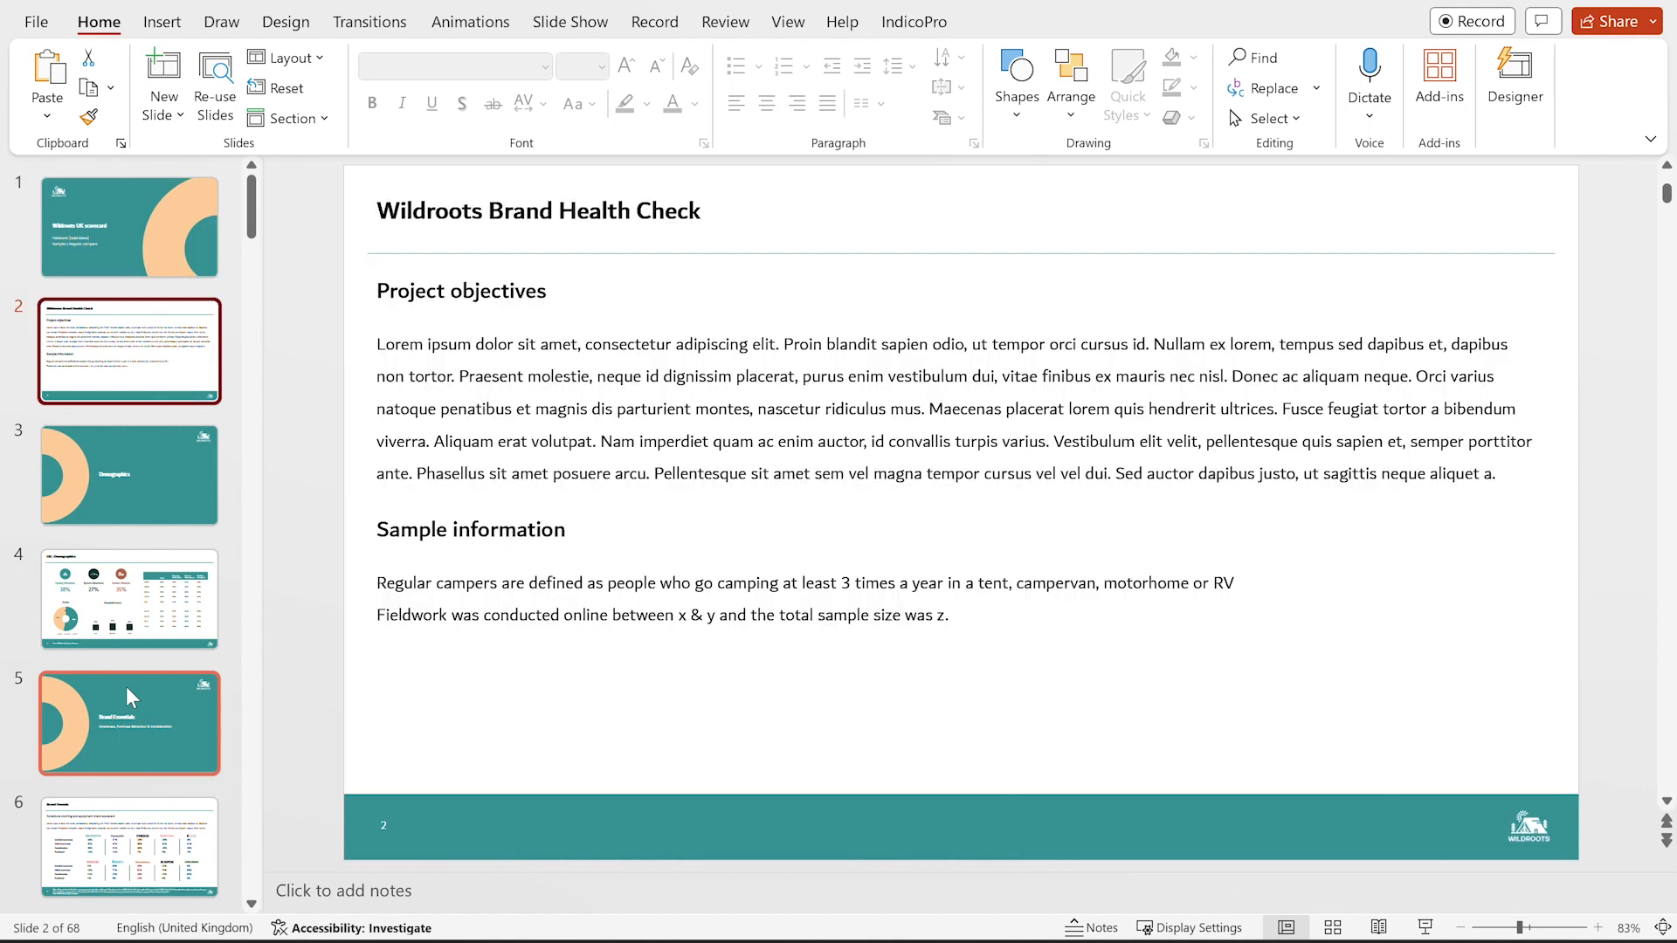
key(Down)
key(Down)
key(Down)
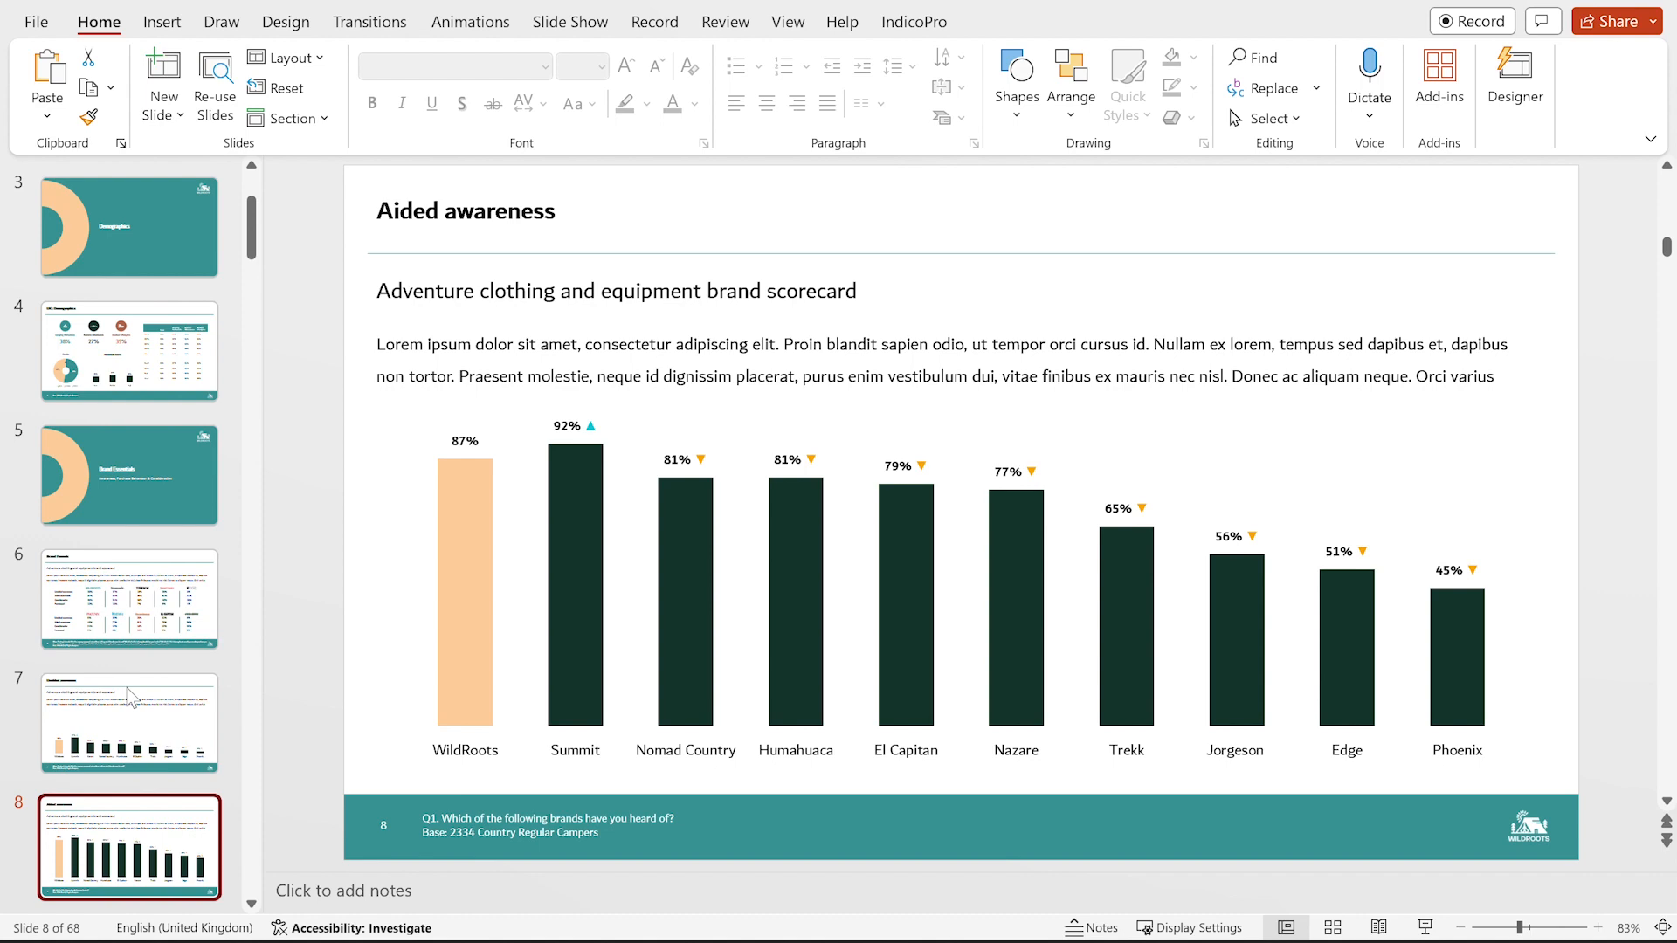
key(Down)
key(Down)
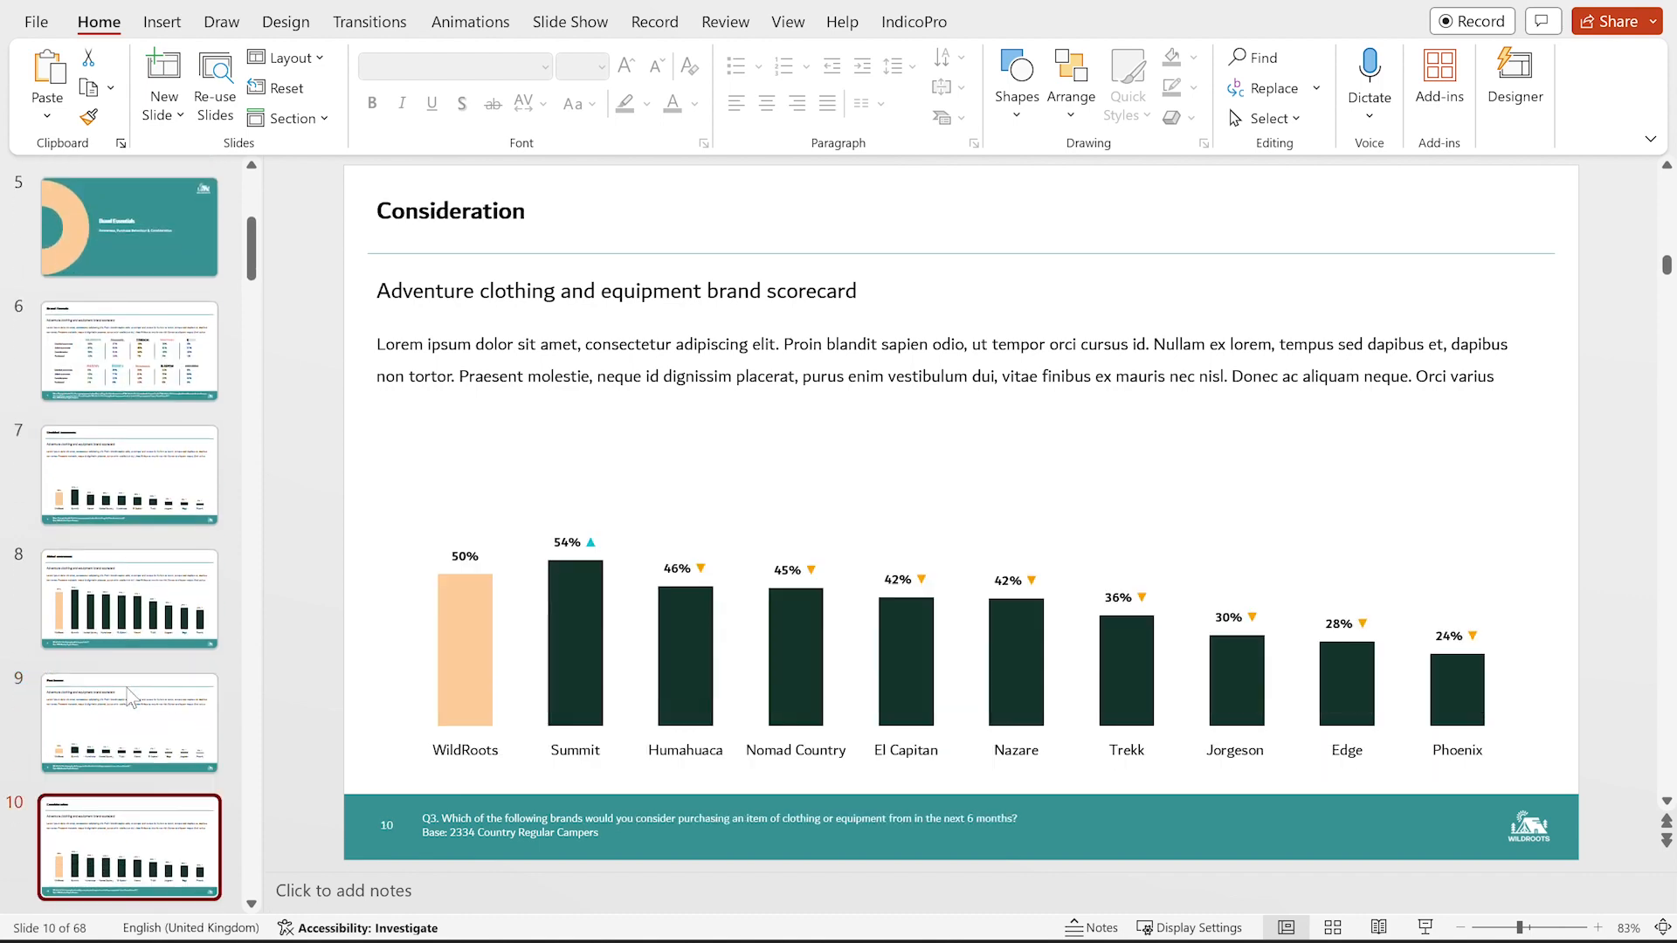
- Examine the WildRoots segment comparison charts on slides 11 to 14 and recheck the Purchasers chart on slide 9
key(Down)
key(Down)
key(Down)
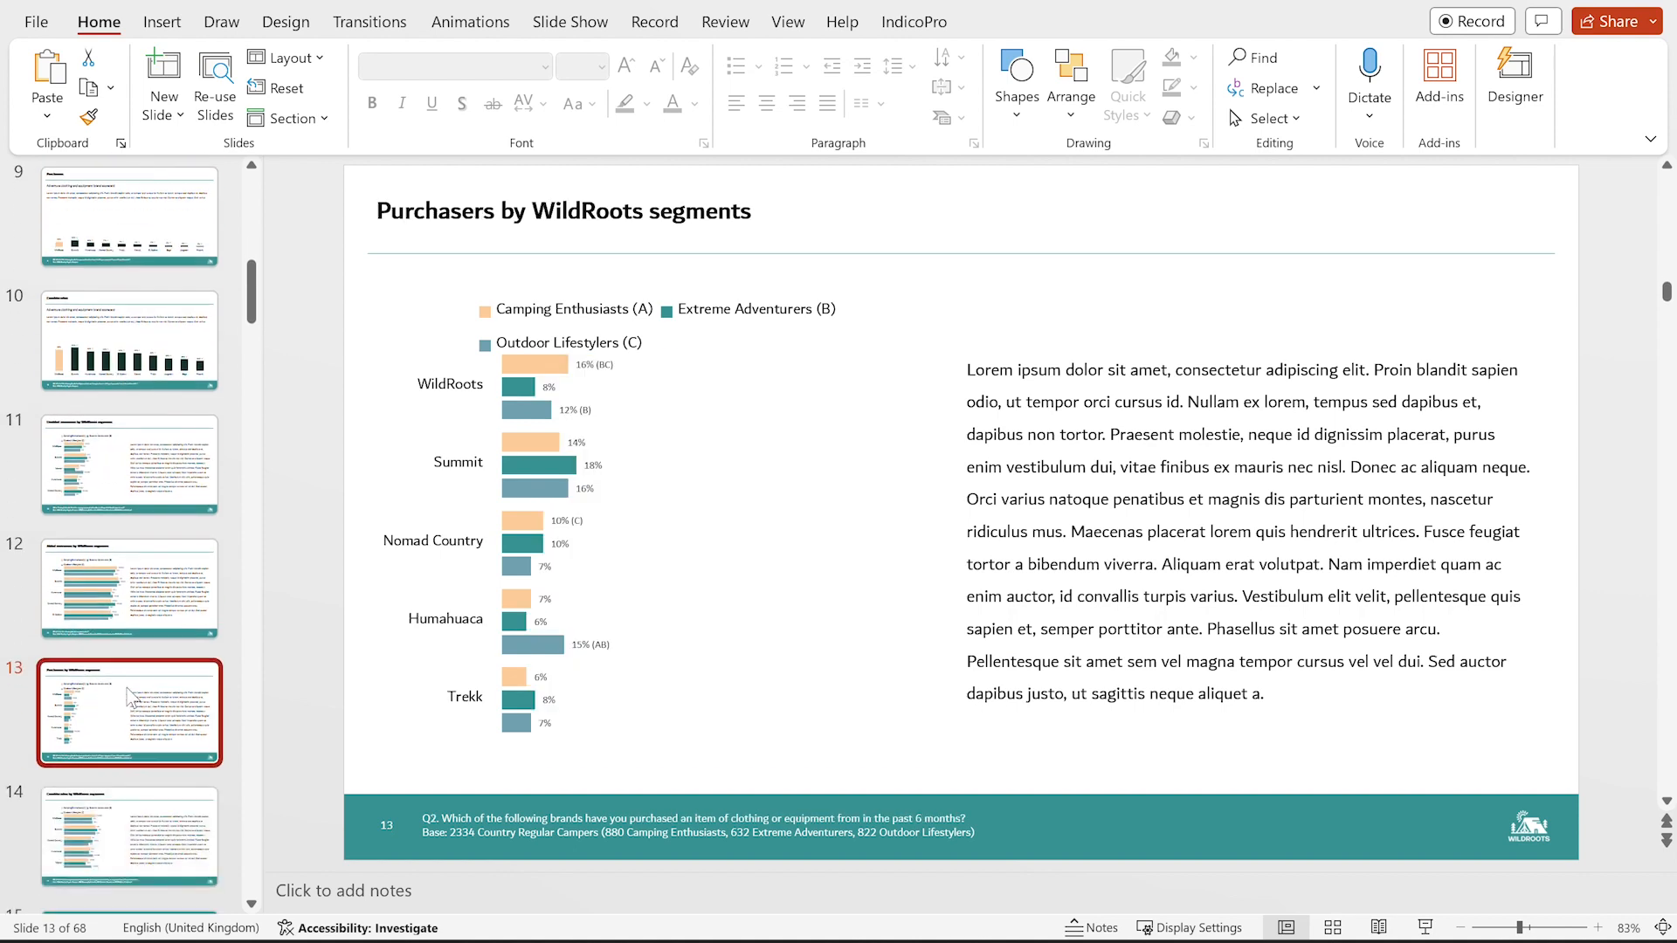
key(Down)
key(Page_Up)
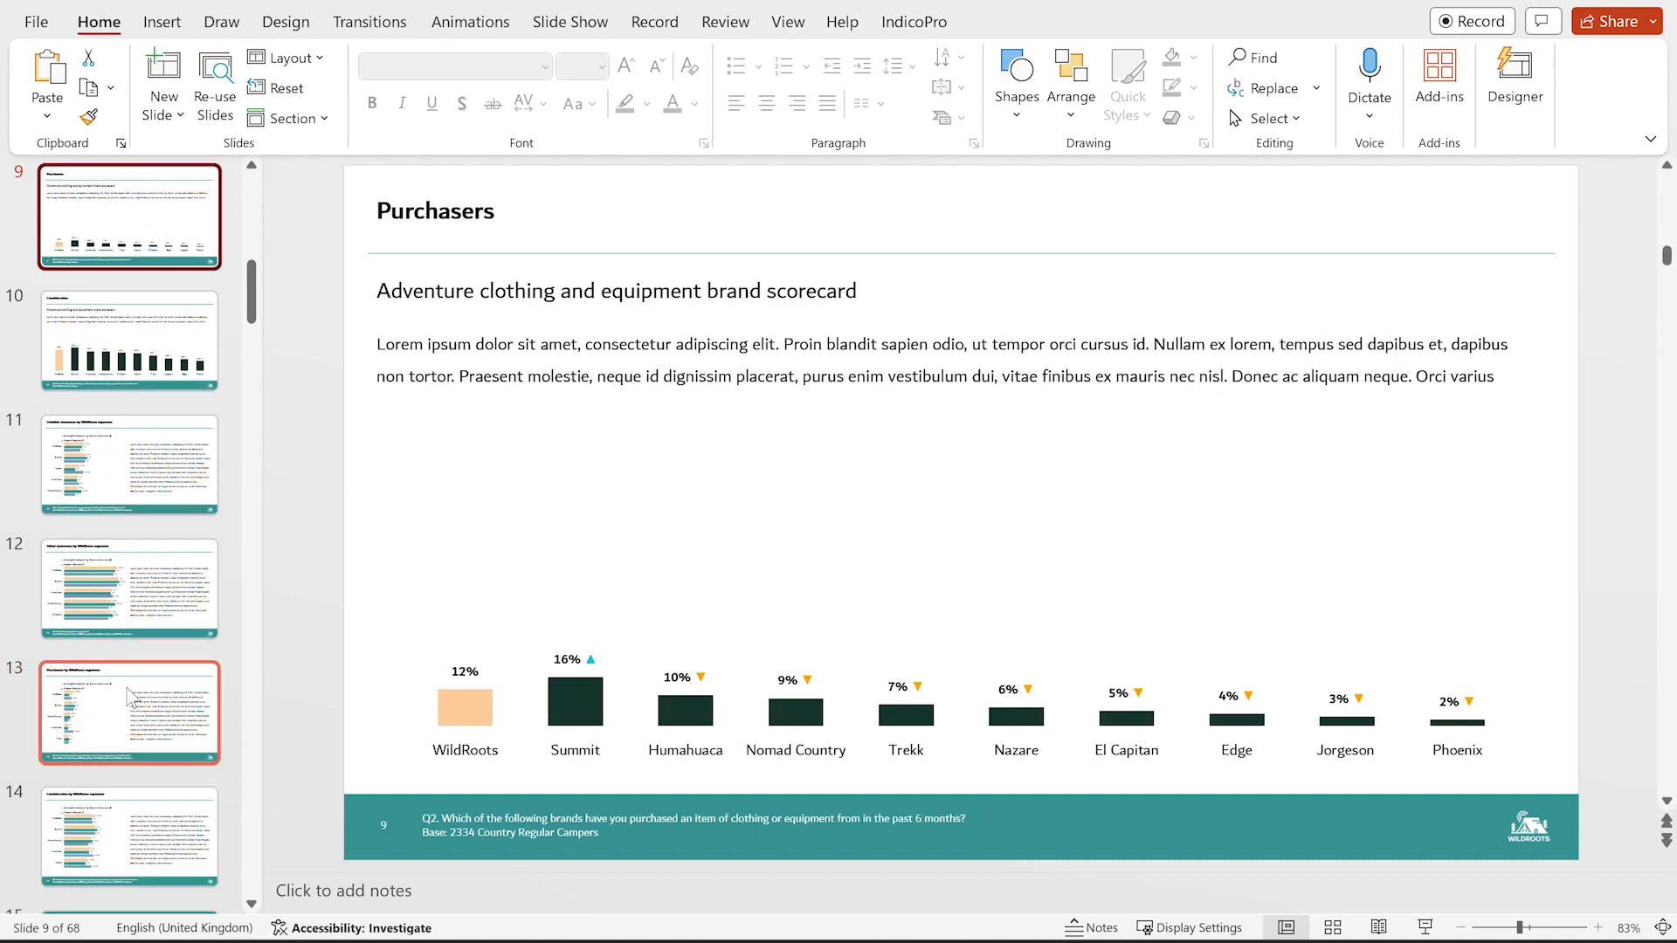
key(Down)
key(Down)
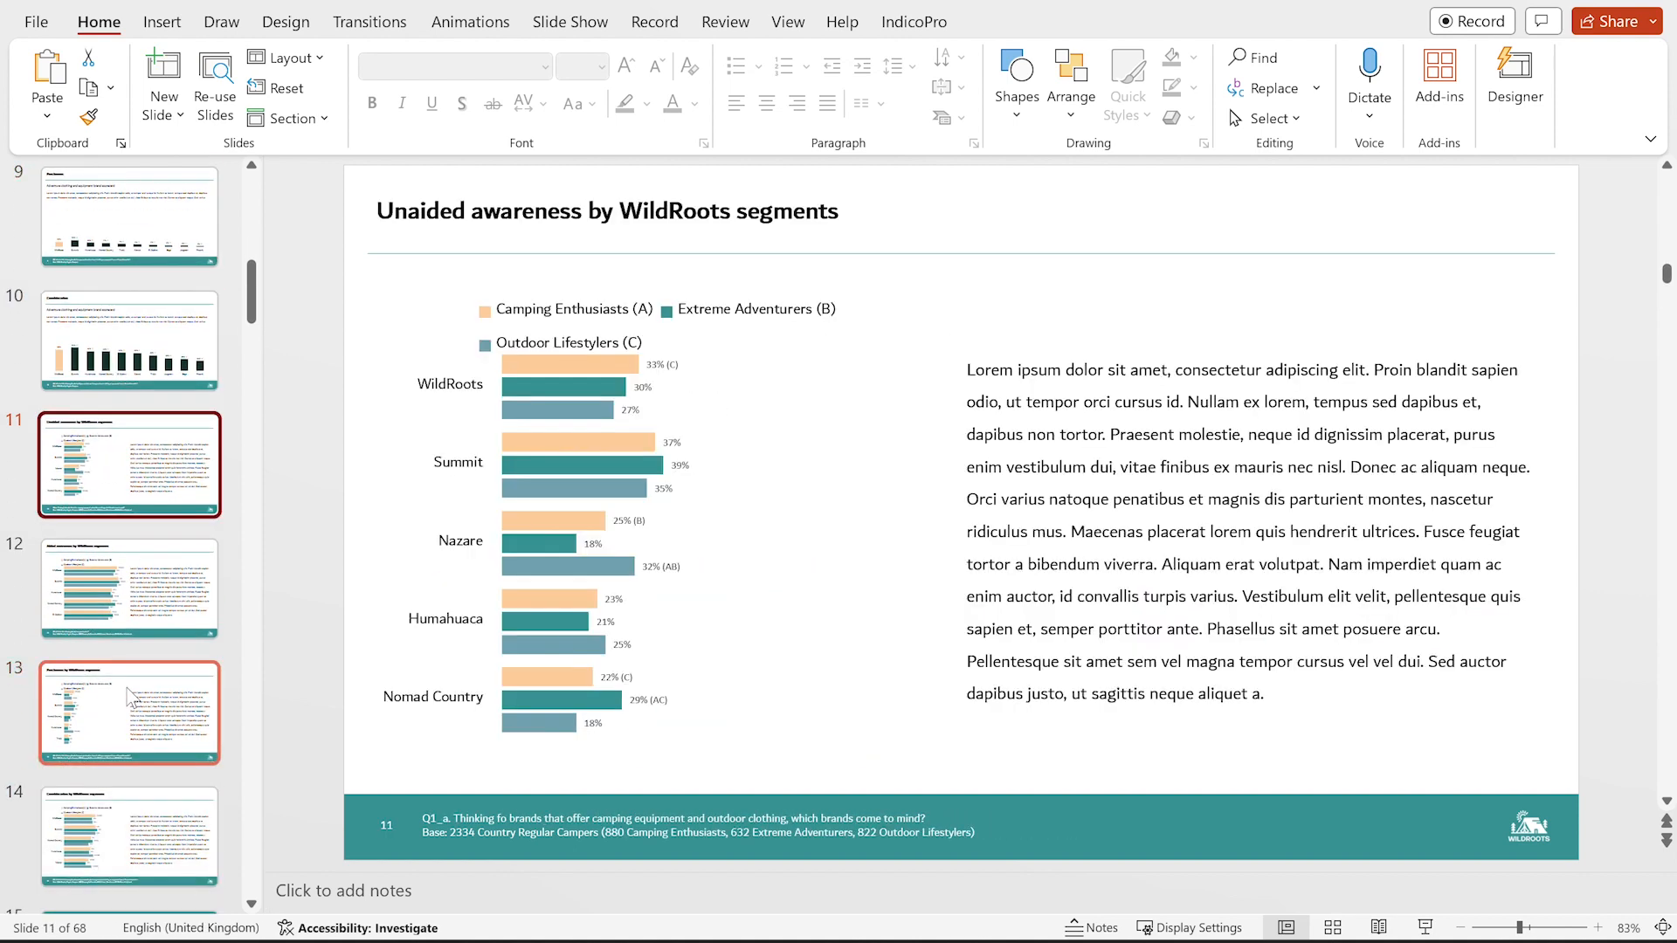